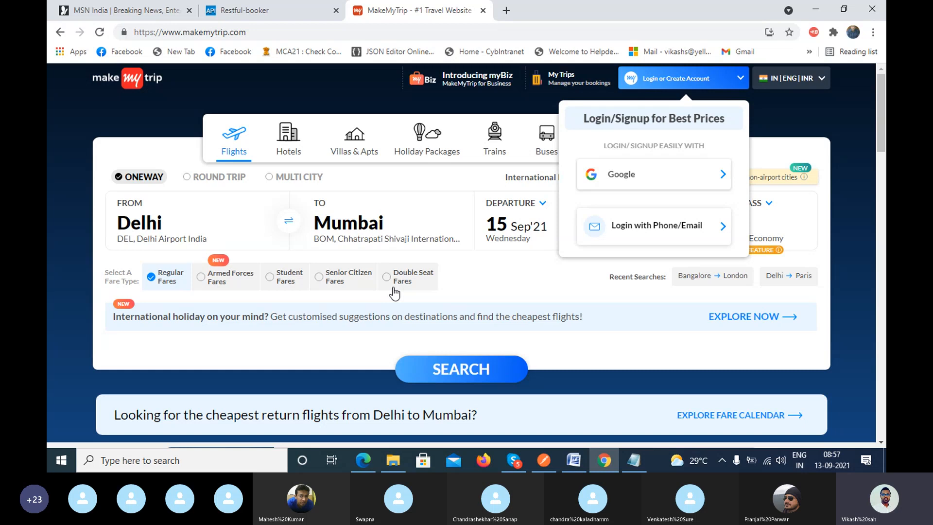
Open the Flipkart website (flipkart.com) in a new browser tab.
{"action": "left_click", "coordinate": [506, 10]}
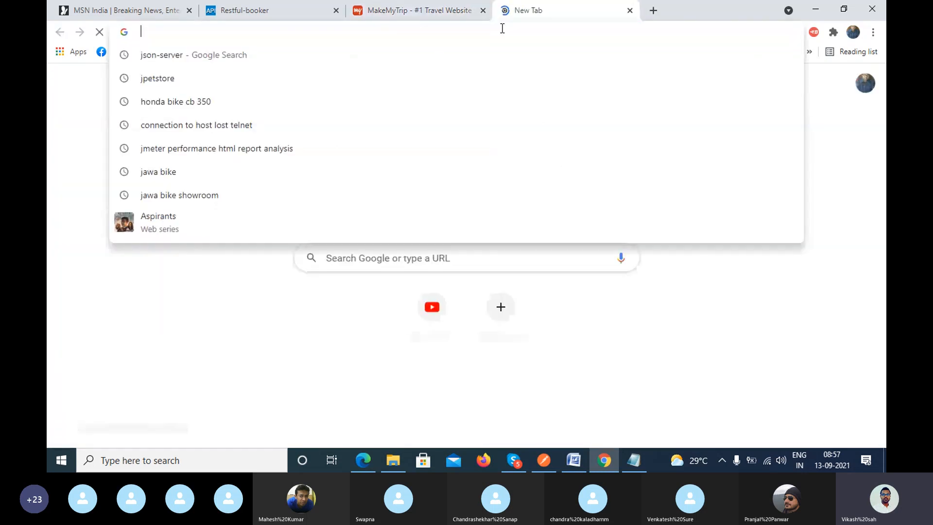
{"action": "type", "text": "Fla"}
{"action": "key", "text": "BackSpace"}
{"action": "key", "text": "BackSpace"}
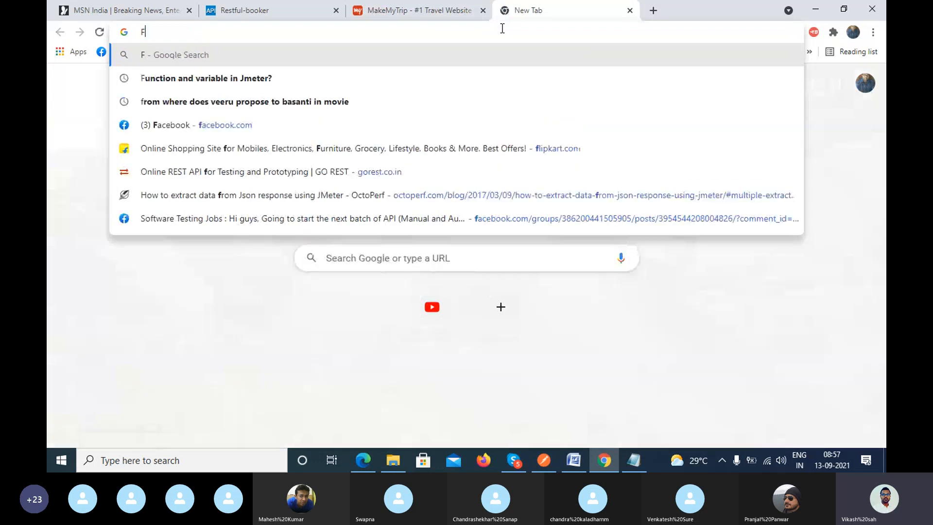
{"action": "type", "text": "li"}
{"action": "key", "text": "Return"}
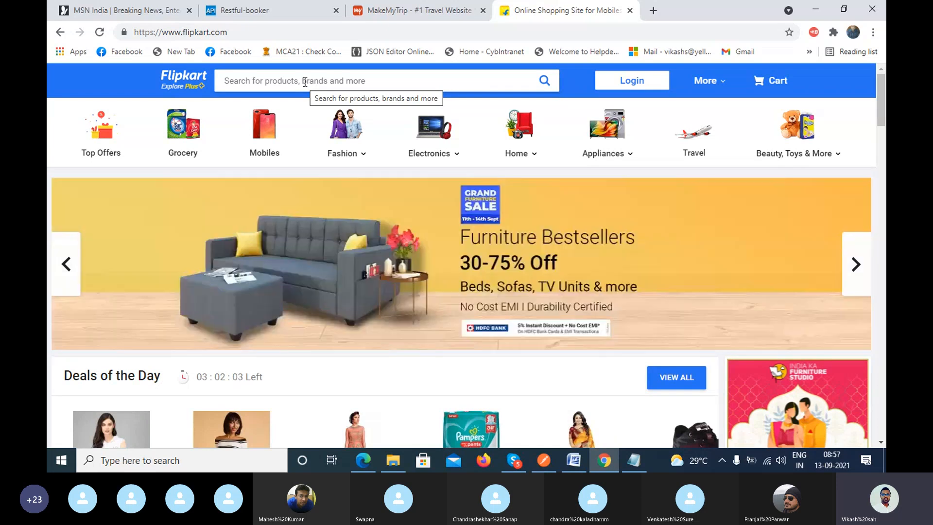
Open the ICICI Bank website (icicibank.com) in another new browser tab.
{"action": "left_click", "coordinate": [652, 11]}
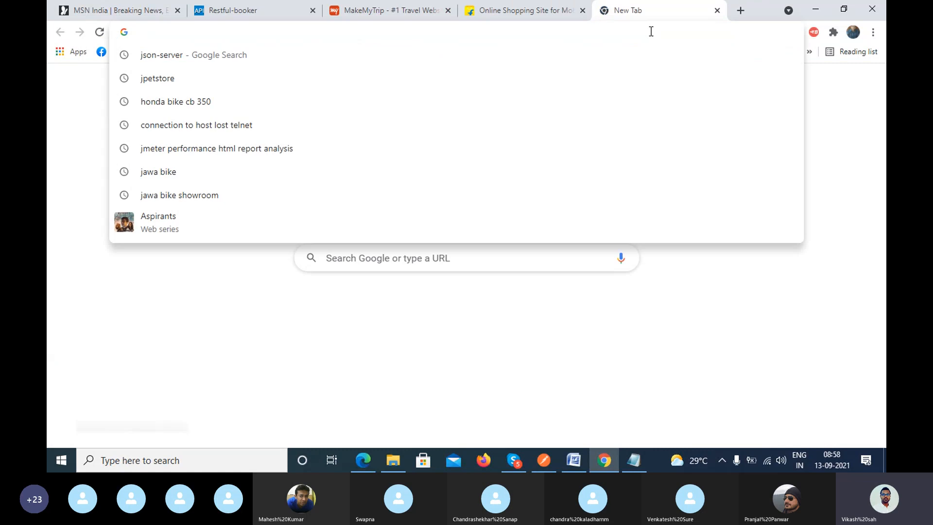
{"action": "type", "text": "ici"}
{"action": "key", "text": "Return"}
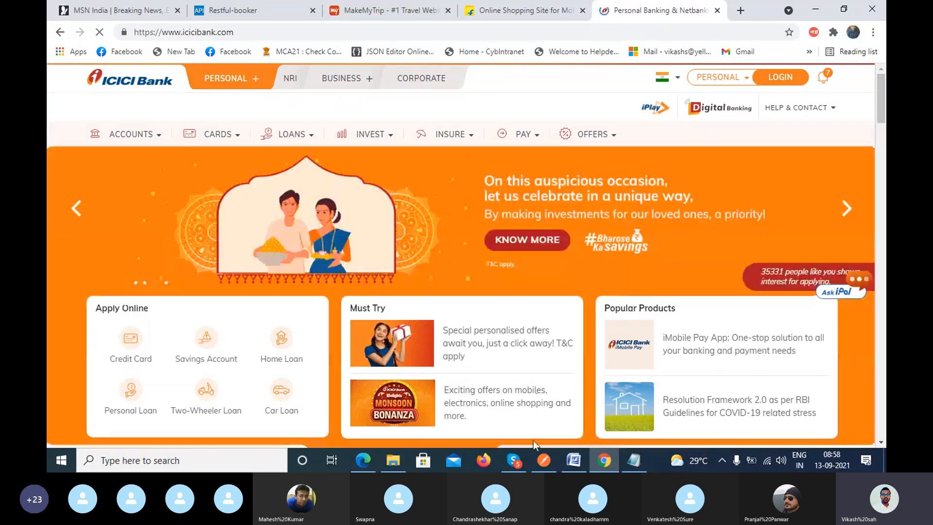
Switch to the API Testing Using Postman document in Word and view the frontend versus backend testing table.
{"action": "left_click", "coordinate": [574, 461]}
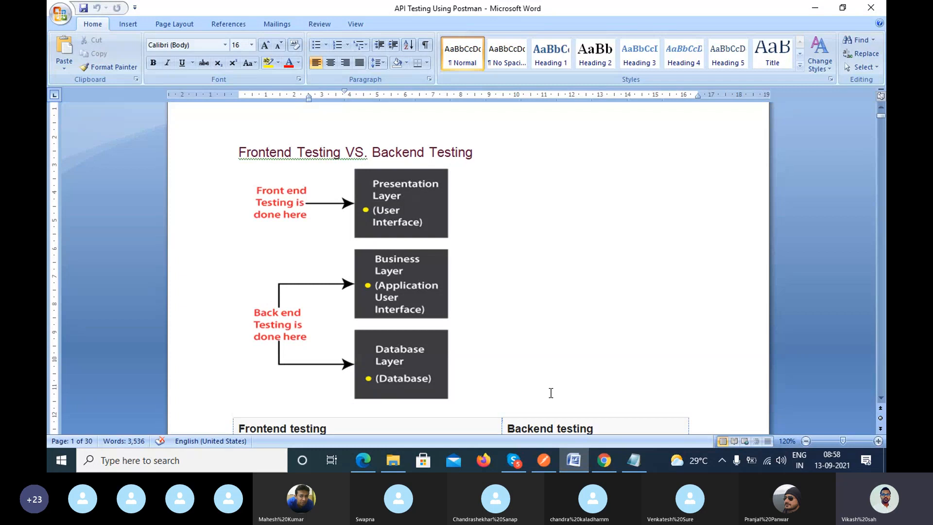
{"action": "scroll", "coordinate": [551, 393], "scroll_direction": "down", "scroll_amount": 10}
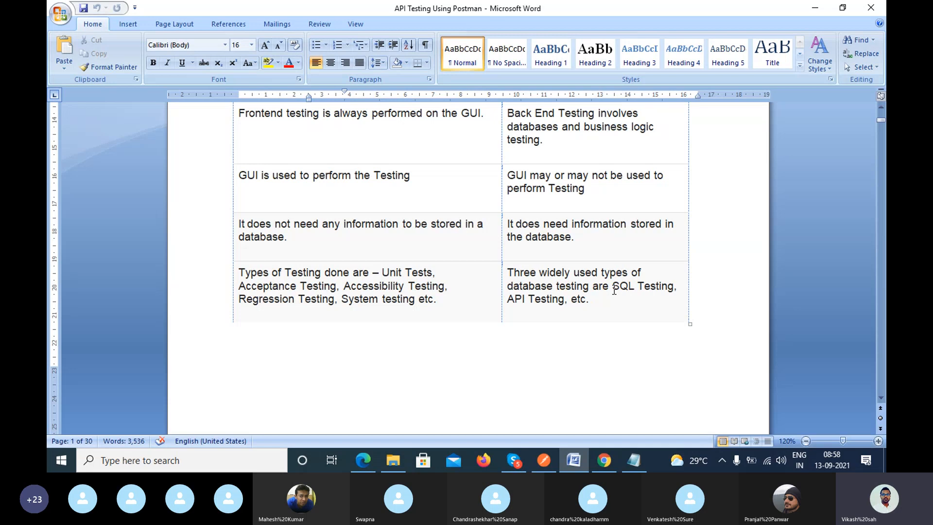
Return to Chrome and look through the MakeMyTrip, Flipkart and ICICI Bank pages as example applications.
{"action": "key", "text": "alt+Tab"}
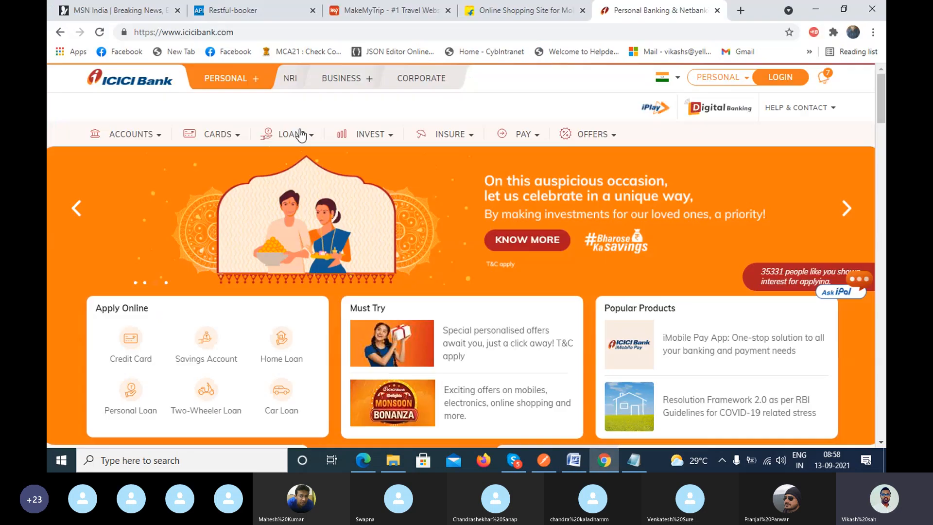
{"action": "left_click", "coordinate": [359, 7]}
{"action": "left_click", "coordinate": [559, 9]}
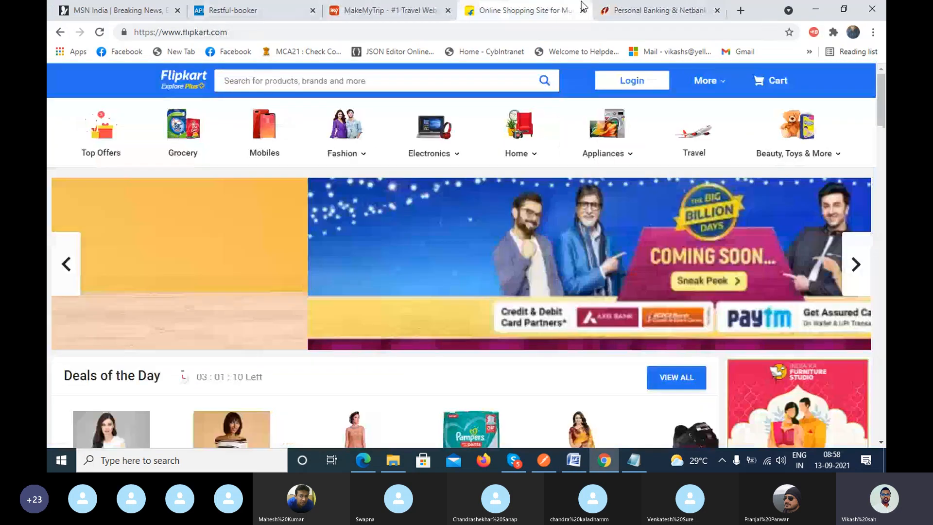
{"action": "left_click", "coordinate": [631, 12]}
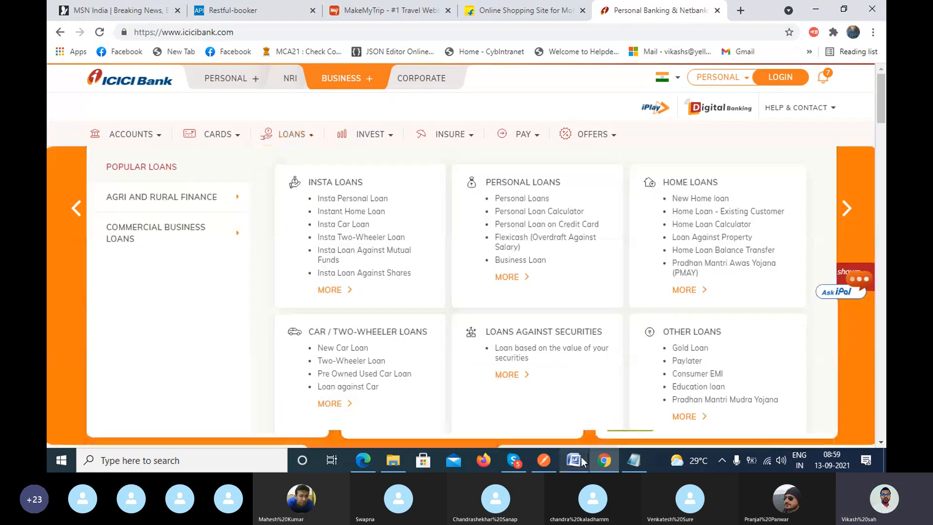
Switch to Word and select "GUI." and "testing." in the first comparison row of the frontend versus backend table.
{"action": "left_click", "coordinate": [574, 460]}
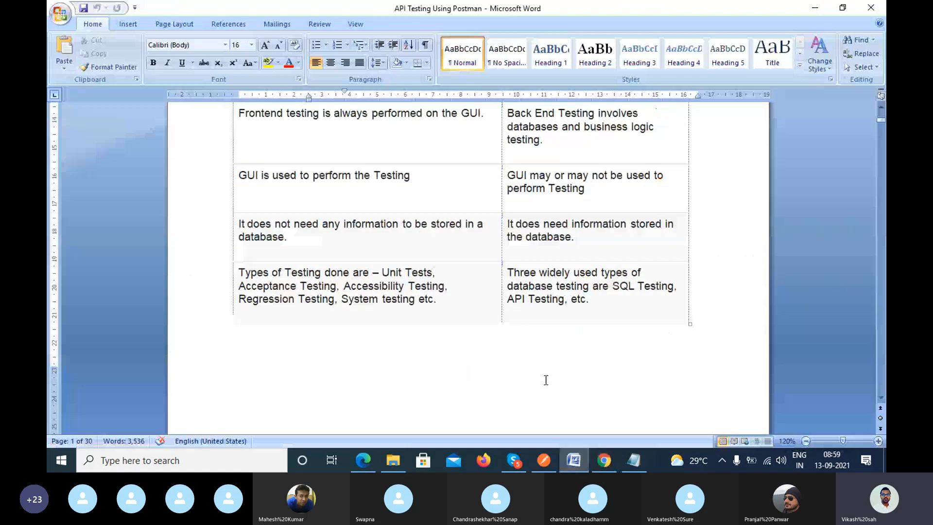
{"action": "scroll", "coordinate": [537, 370], "scroll_direction": "up", "scroll_amount": 3}
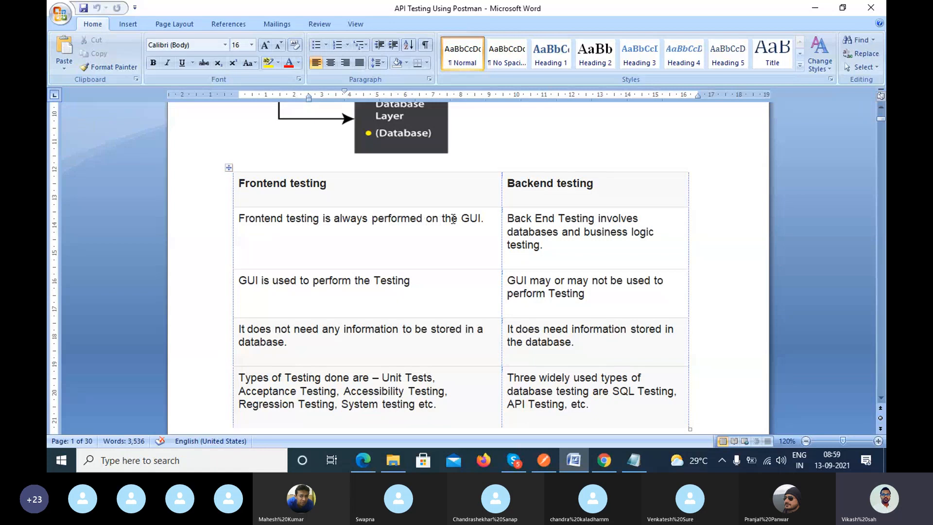
{"action": "left_click_drag", "start_coordinate": [461, 219], "coordinate": [483, 220]}
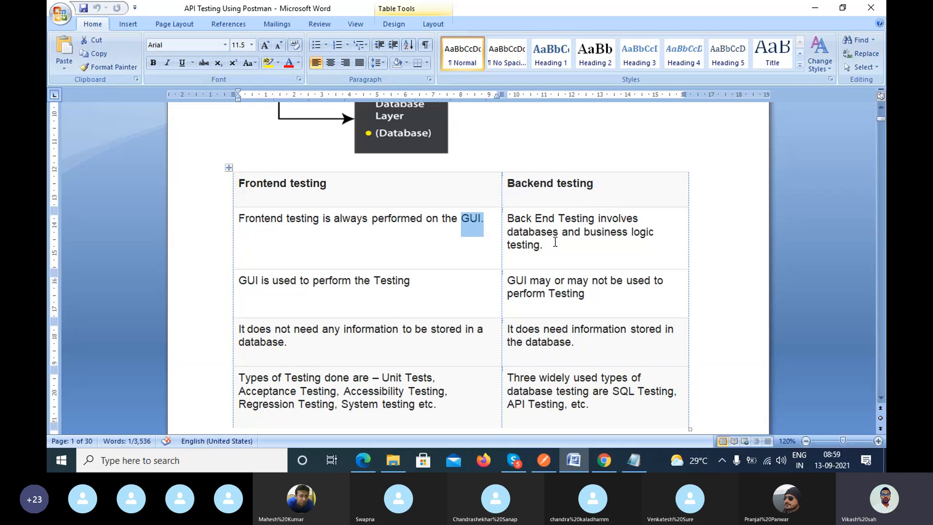
{"action": "left_click_drag", "start_coordinate": [545, 245], "coordinate": [525, 238]}
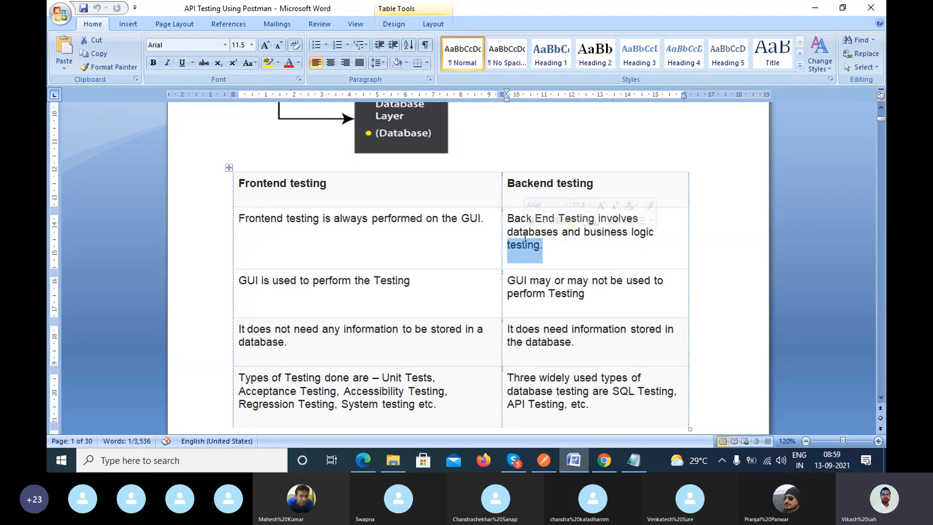
Switch to Chrome and open the developer tools on the MakeMyTrip home page with Inspect.
{"action": "left_click", "coordinate": [600, 459]}
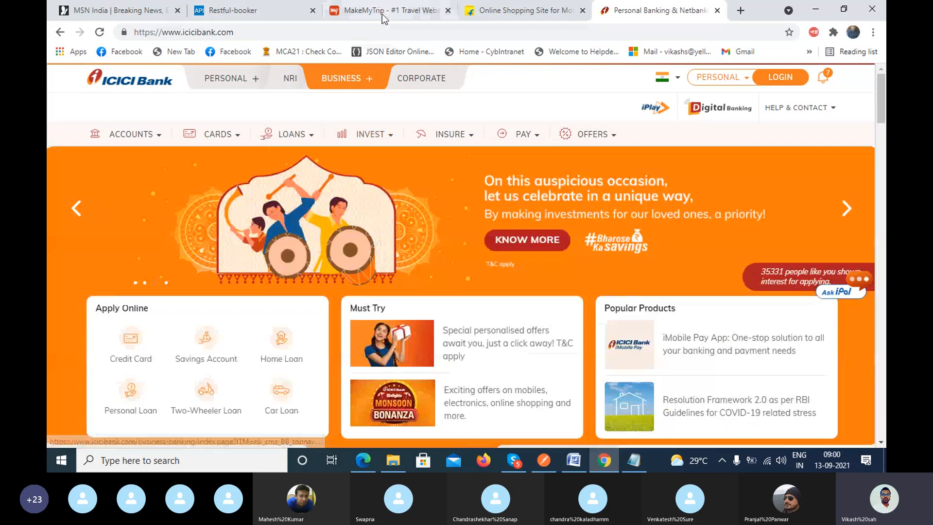
{"action": "left_click", "coordinate": [382, 15]}
{"action": "right_click", "coordinate": [144, 147]}
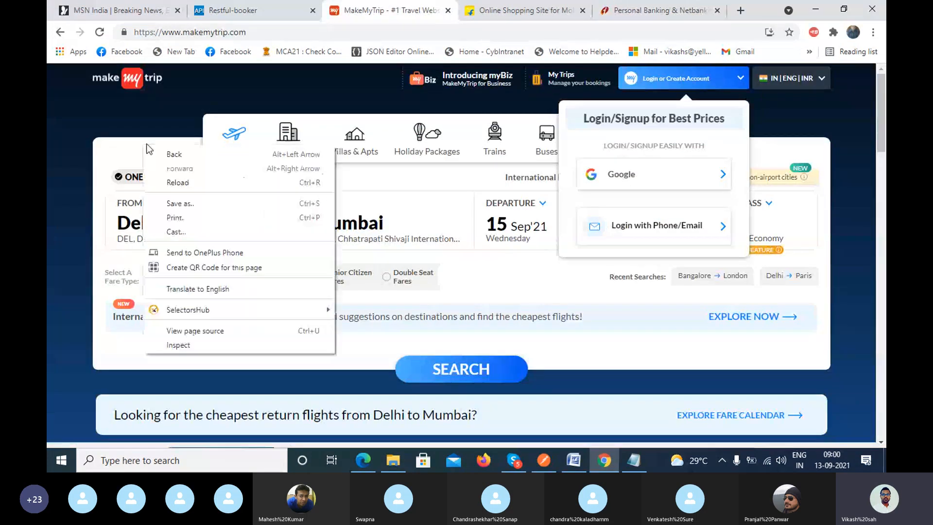
{"action": "left_click", "coordinate": [115, 154]}
{"action": "right_click", "coordinate": [175, 150]}
{"action": "left_click", "coordinate": [241, 348]}
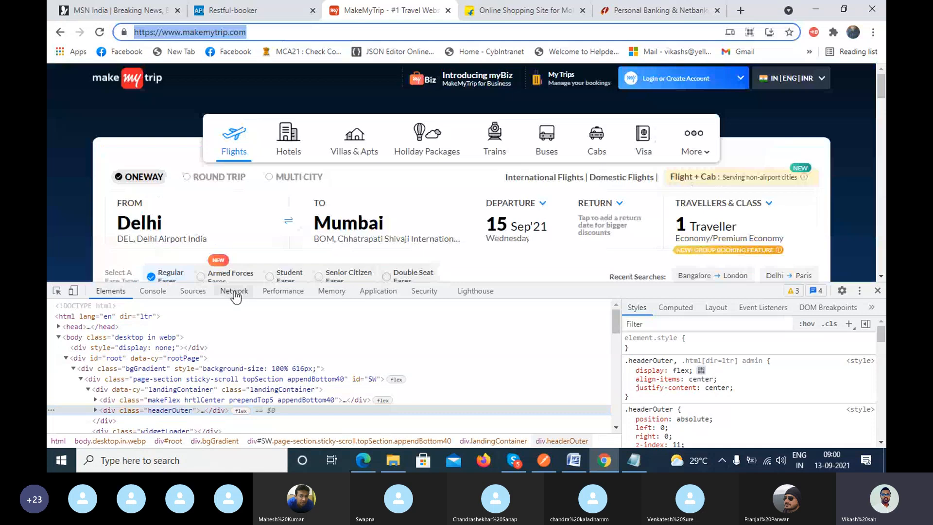
{"action": "left_click", "coordinate": [234, 293]}
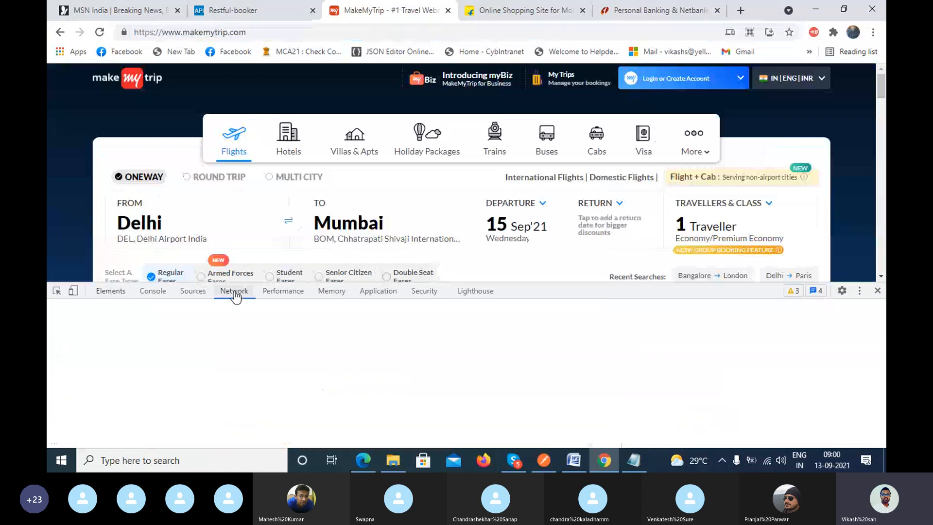
{"action": "left_click", "coordinate": [337, 32]}
{"action": "key", "text": "Return"}
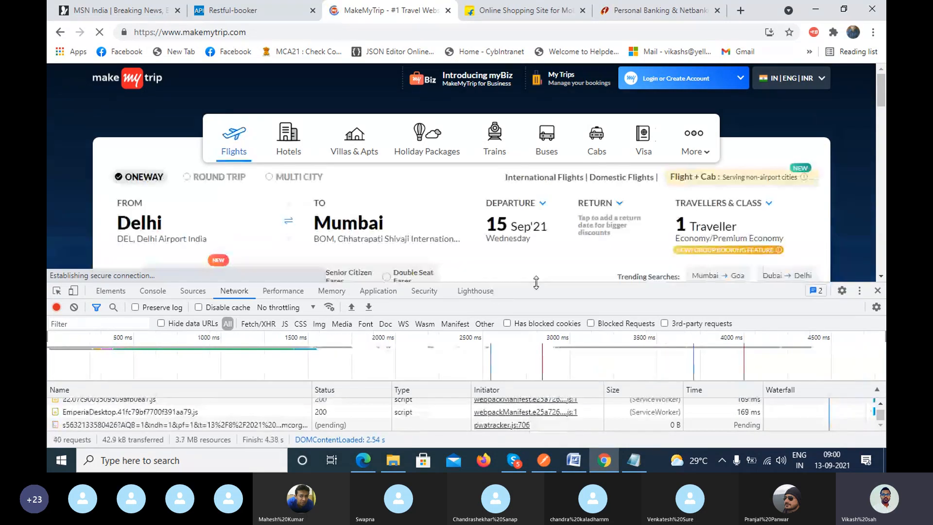
{"action": "left_click_drag", "start_coordinate": [530, 260], "coordinate": [521, 213]}
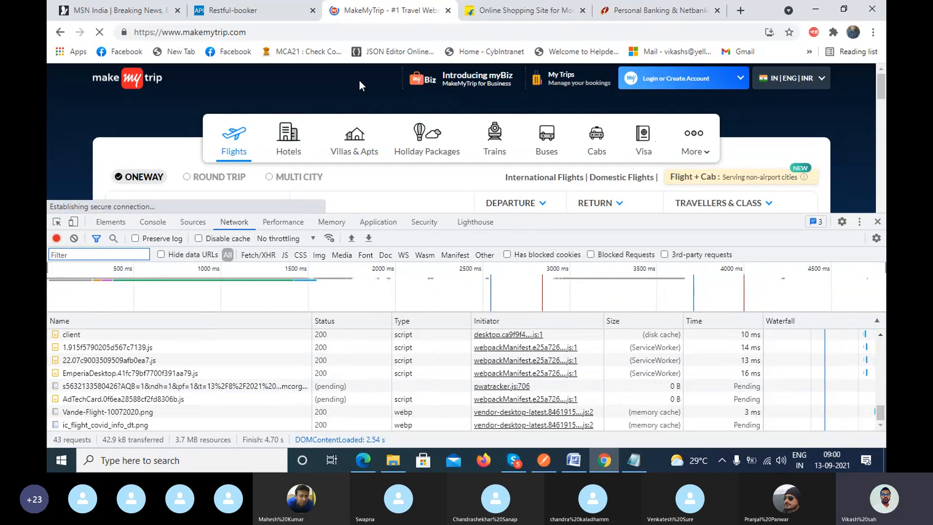
{"action": "double_click", "coordinate": [277, 32]}
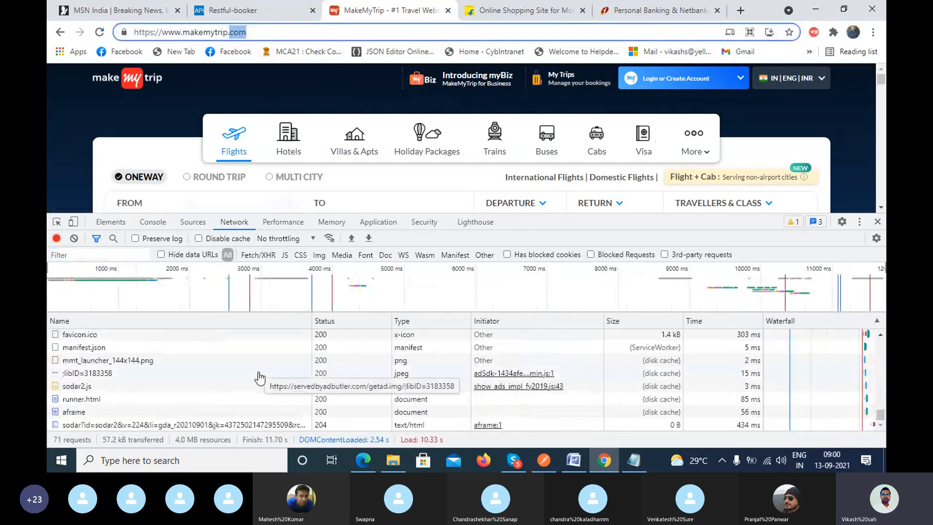
{"action": "scroll", "coordinate": [259, 377], "scroll_direction": "up", "scroll_amount": 10}
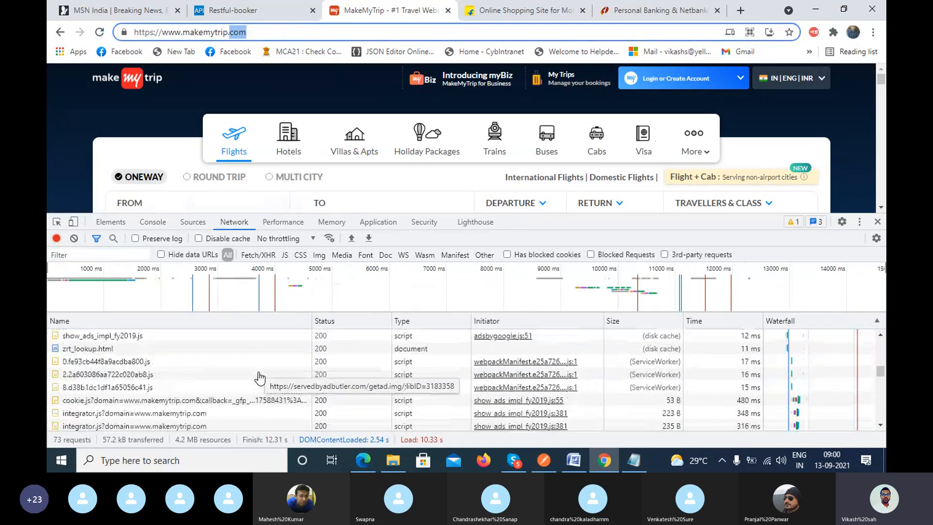
{"action": "scroll", "coordinate": [259, 378], "scroll_direction": "up", "scroll_amount": 5}
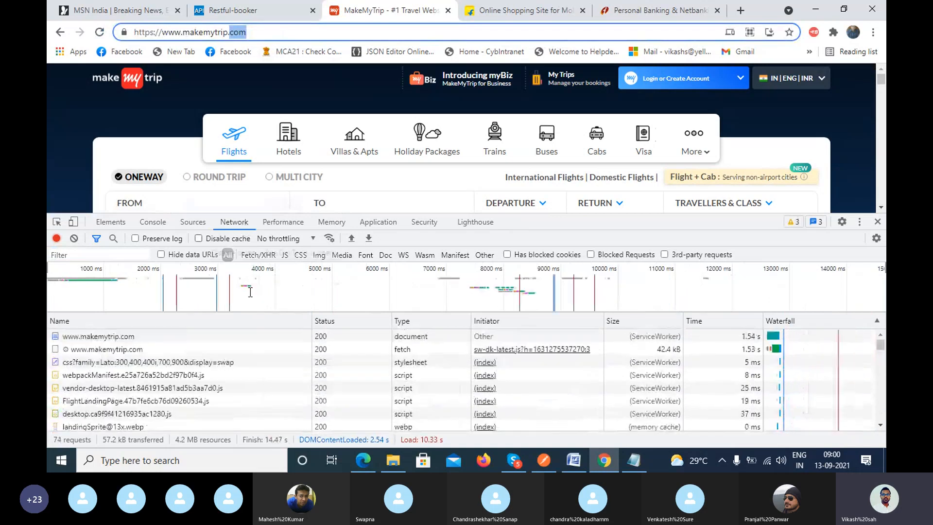
{"action": "left_click", "coordinate": [166, 336]}
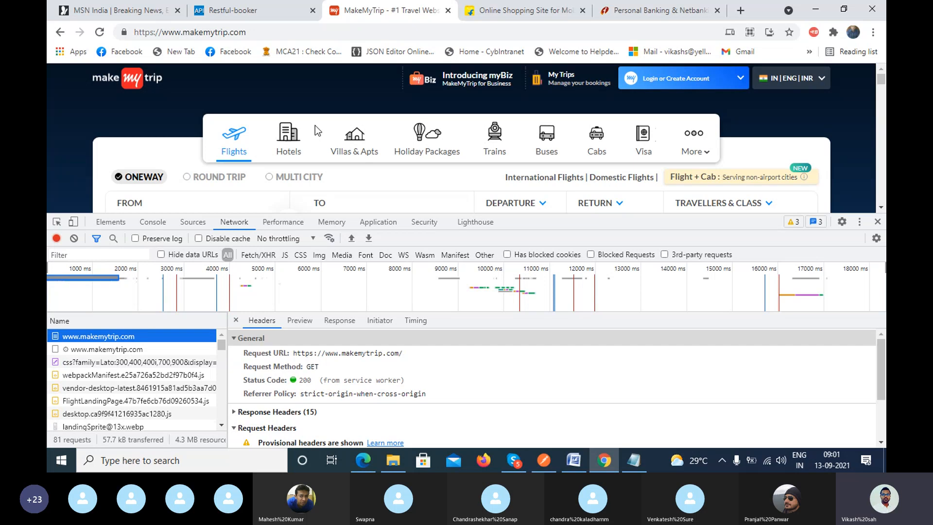
{"action": "scroll", "coordinate": [316, 108], "scroll_direction": "down", "scroll_amount": 4}
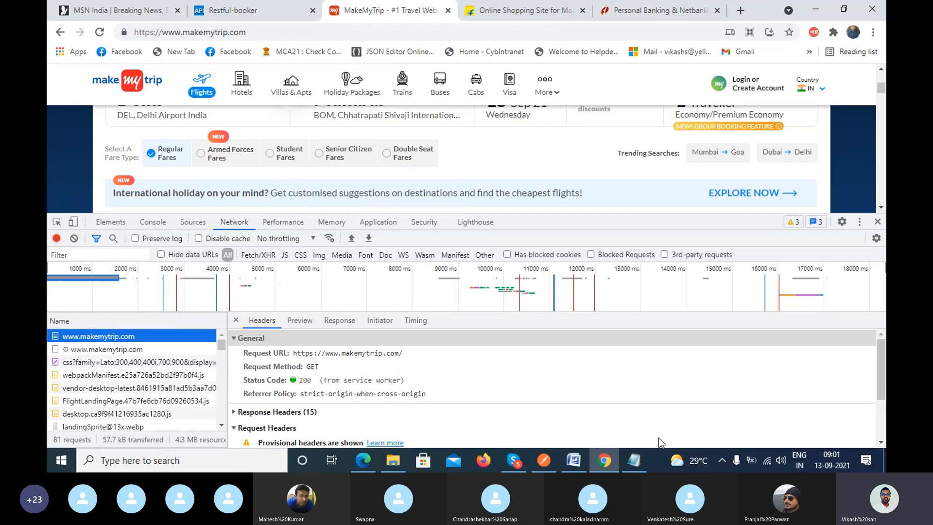
Switch to Word and select "Unit Tests", "System testing" and "SQL Testing, API Testing, etc." in the table's testing types row.
{"action": "left_click", "coordinate": [574, 460]}
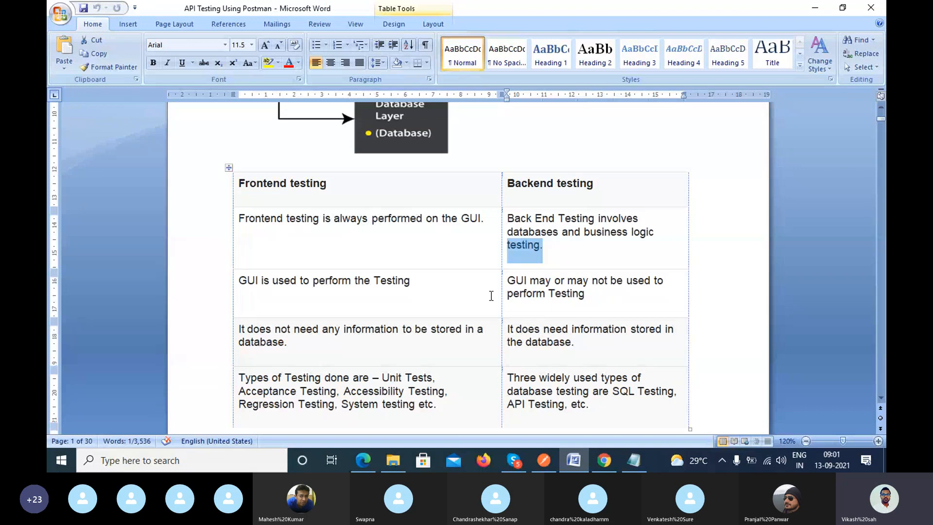
{"action": "scroll", "coordinate": [491, 296], "scroll_direction": "down", "scroll_amount": 1}
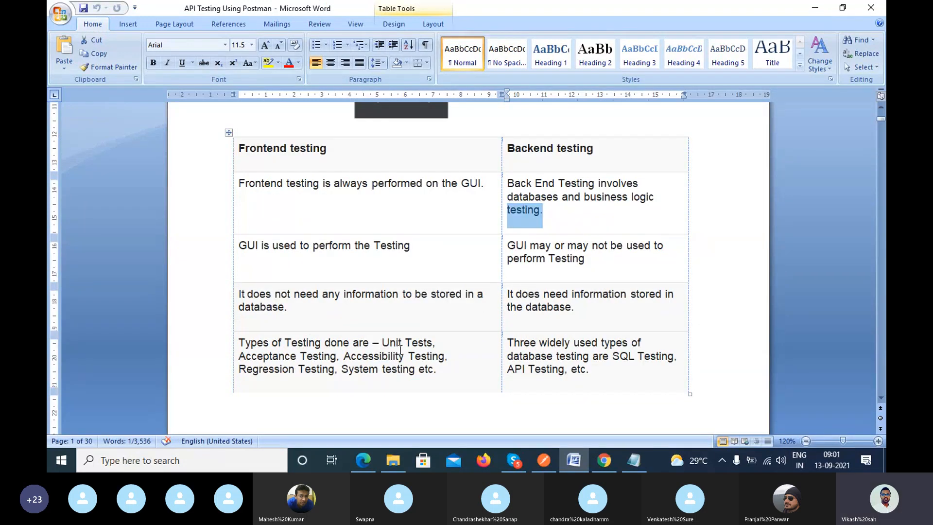
{"action": "left_click_drag", "start_coordinate": [382, 343], "coordinate": [416, 349]}
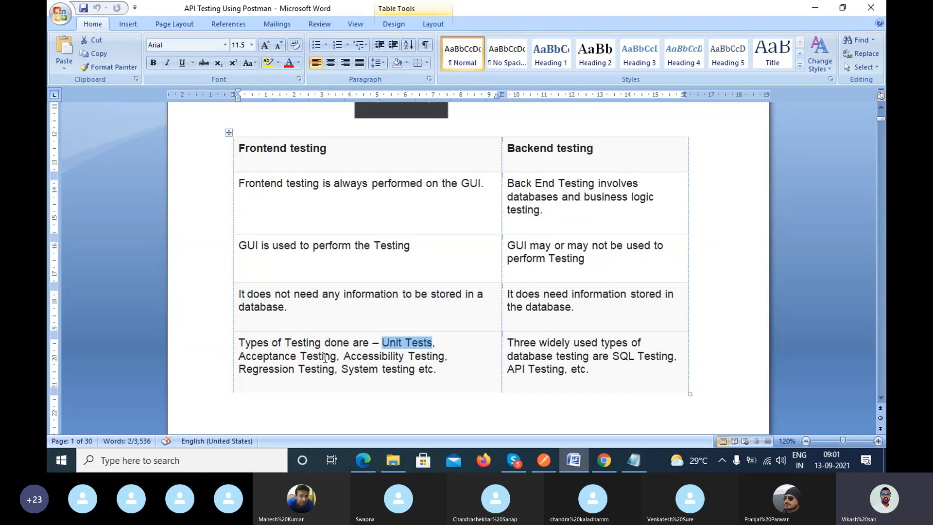
{"action": "left_click_drag", "start_coordinate": [279, 370], "coordinate": [402, 374]}
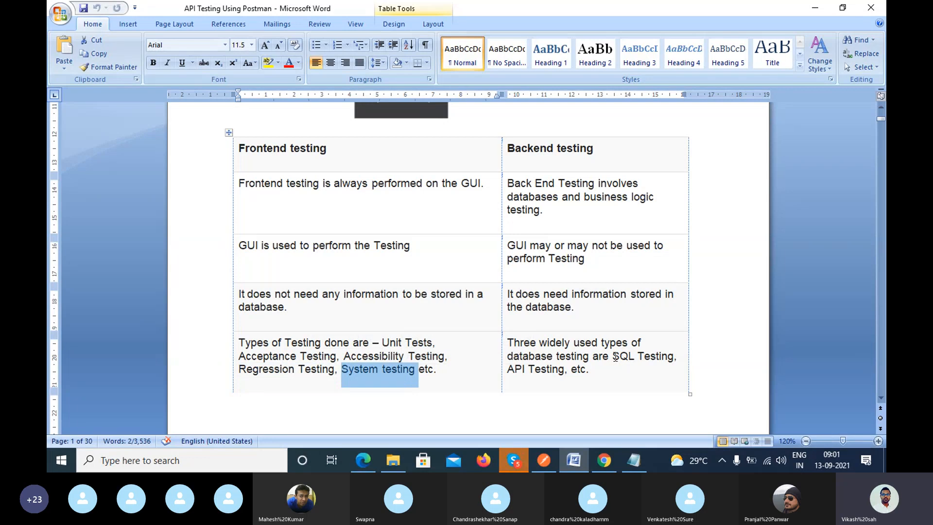
{"action": "left_click_drag", "start_coordinate": [614, 356], "coordinate": [646, 363]}
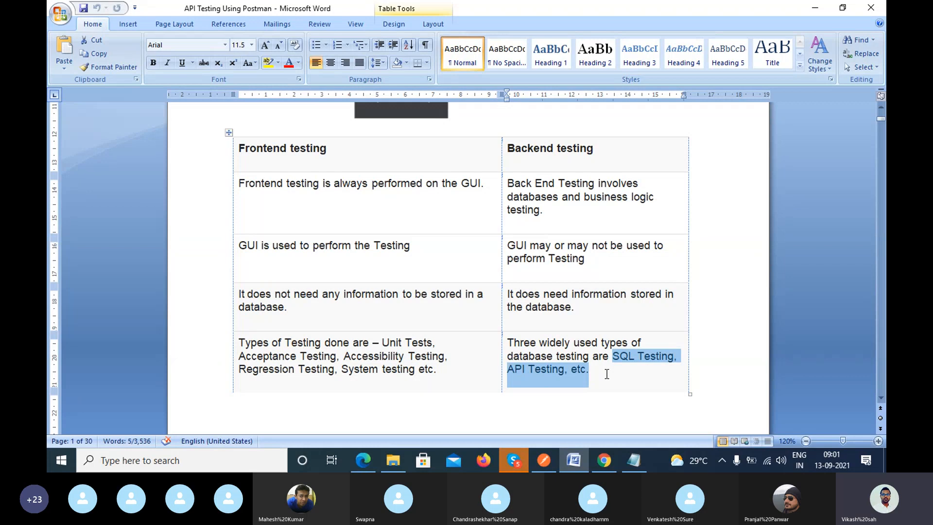
Go to the web services topics on page 2 and select "What is WebServices" and the first definition bullets.
{"action": "scroll", "coordinate": [607, 374], "scroll_direction": "down", "scroll_amount": 8}
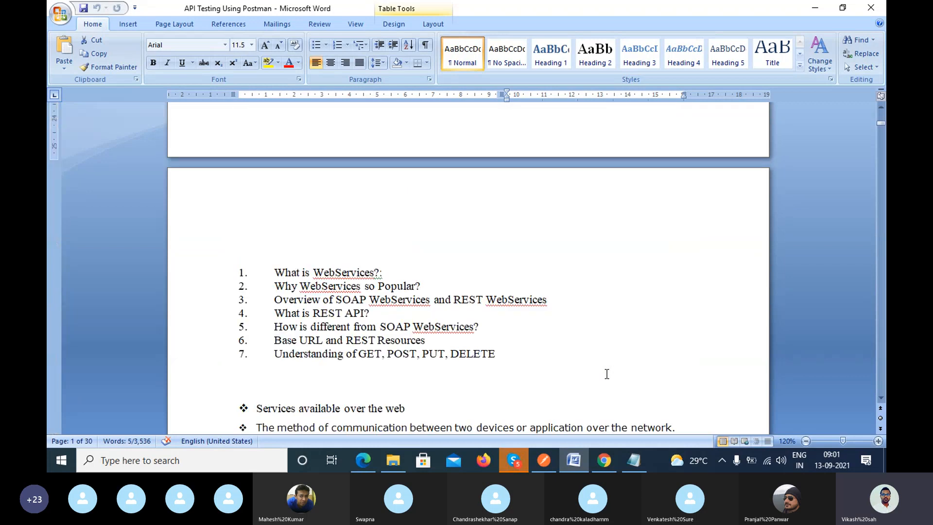
{"action": "scroll", "coordinate": [607, 373], "scroll_direction": "up", "scroll_amount": 10}
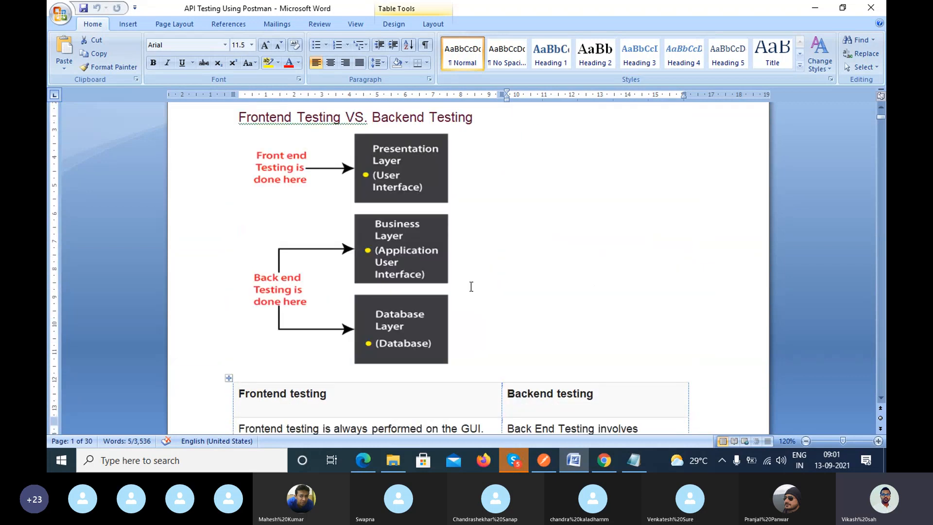
{"action": "scroll", "coordinate": [470, 286], "scroll_direction": "down", "scroll_amount": 10}
{"action": "scroll", "coordinate": [472, 286], "scroll_direction": "down", "scroll_amount": 3}
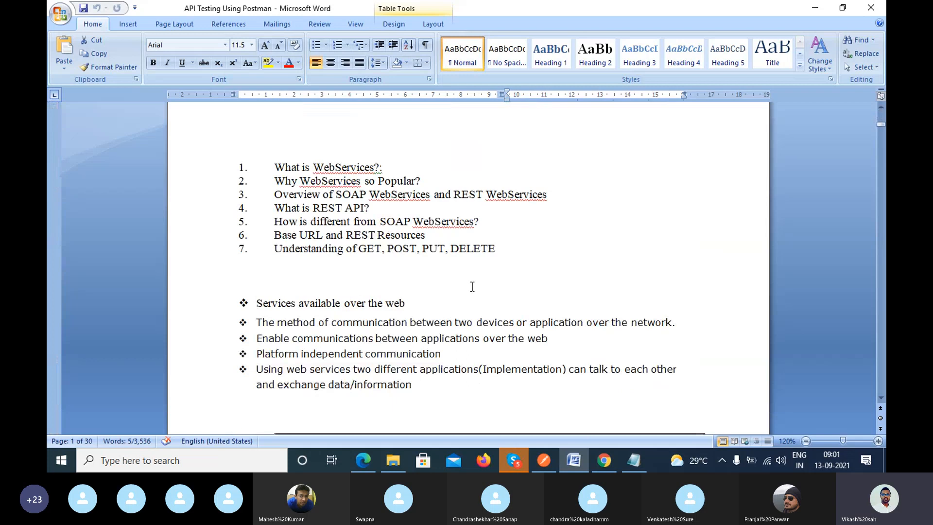
{"action": "left_click_drag", "start_coordinate": [275, 168], "coordinate": [375, 168]}
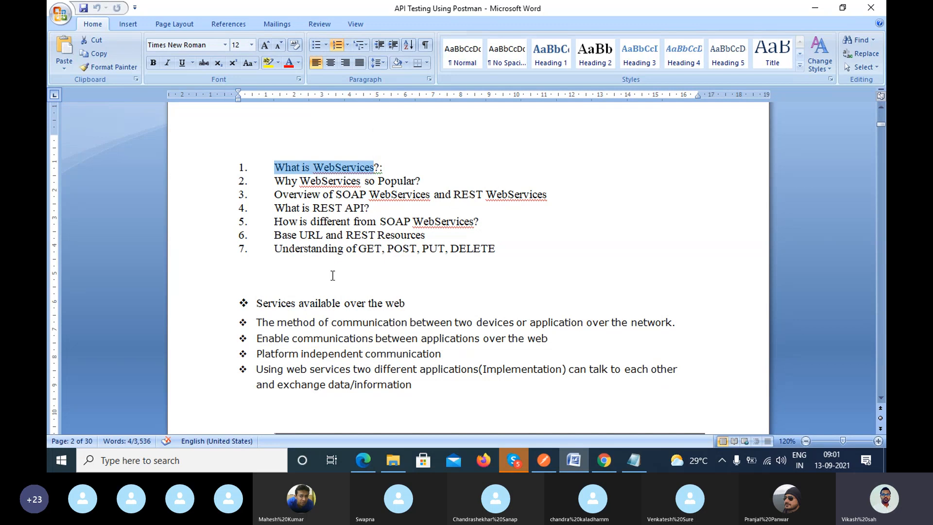
{"action": "left_click_drag", "start_coordinate": [264, 307], "coordinate": [410, 323]}
Switch to the Skype call window of the API testing class.
{"action": "left_click", "coordinate": [502, 456]}
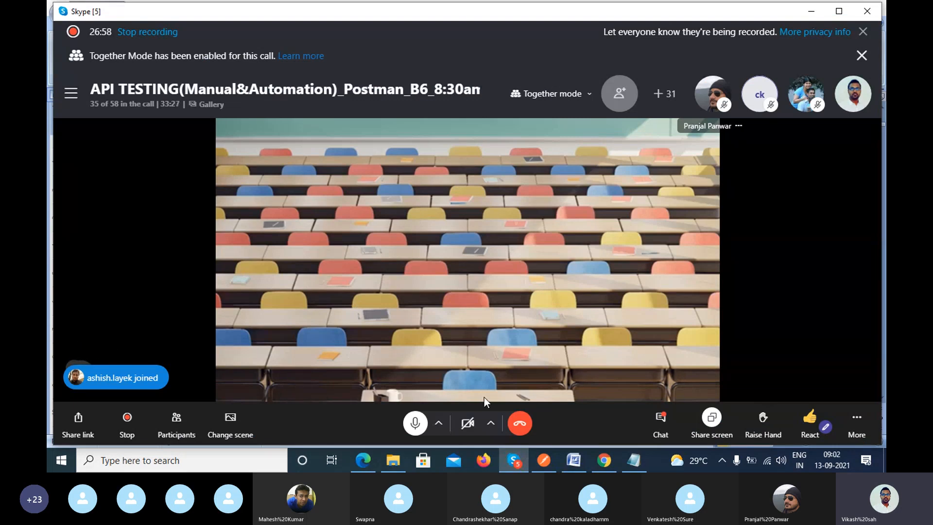
Leave the Skype call window, switch to Chrome and open draw.io in a new tab.
{"action": "left_click", "coordinate": [810, 11]}
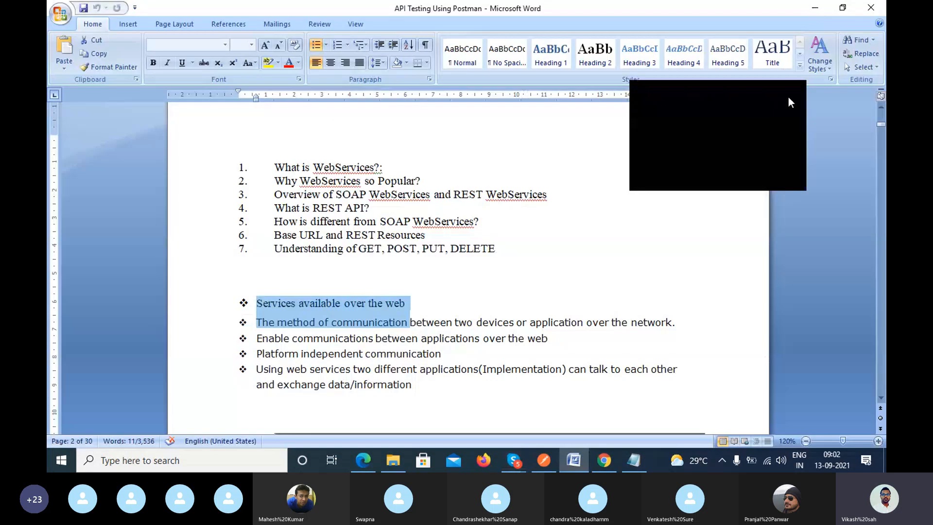
{"action": "left_click", "coordinate": [795, 90]}
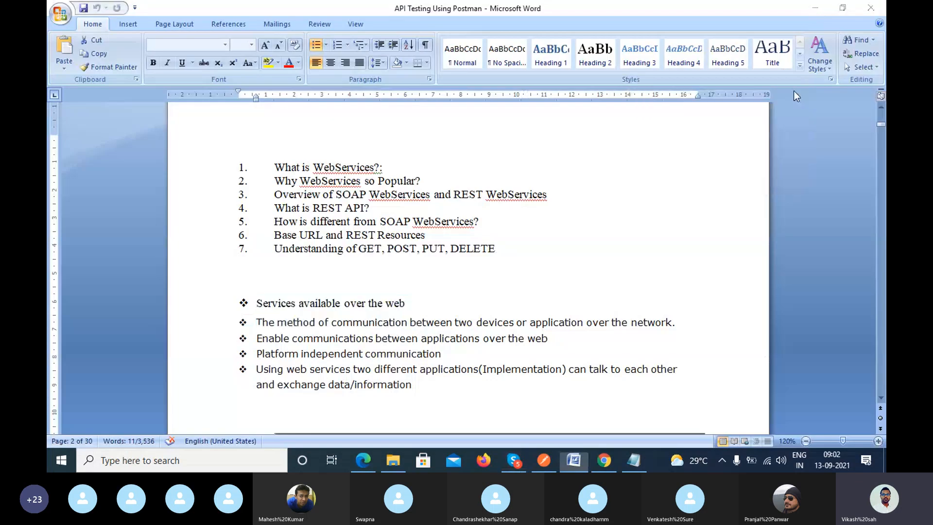
{"action": "left_click", "coordinate": [605, 462]}
{"action": "left_click", "coordinate": [740, 10]}
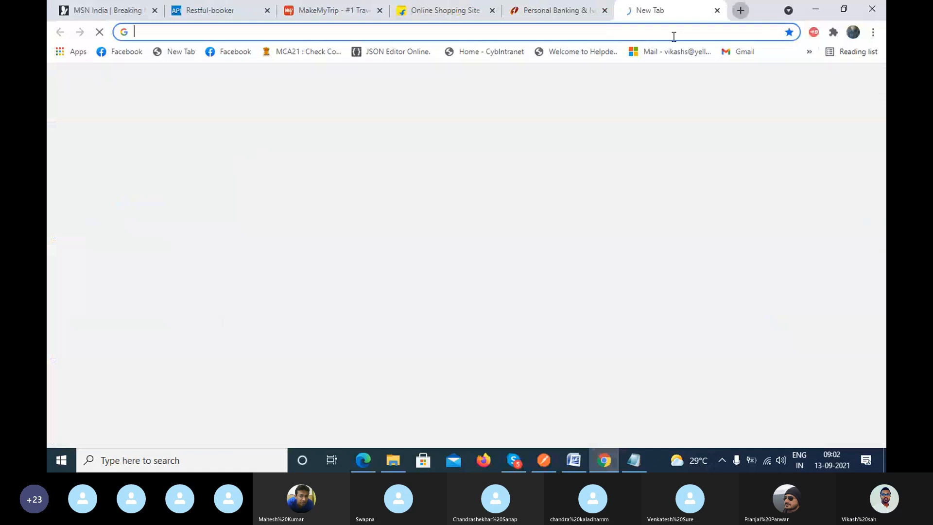
{"action": "left_click", "coordinate": [673, 36]}
{"action": "type", "text": "draw.io"}
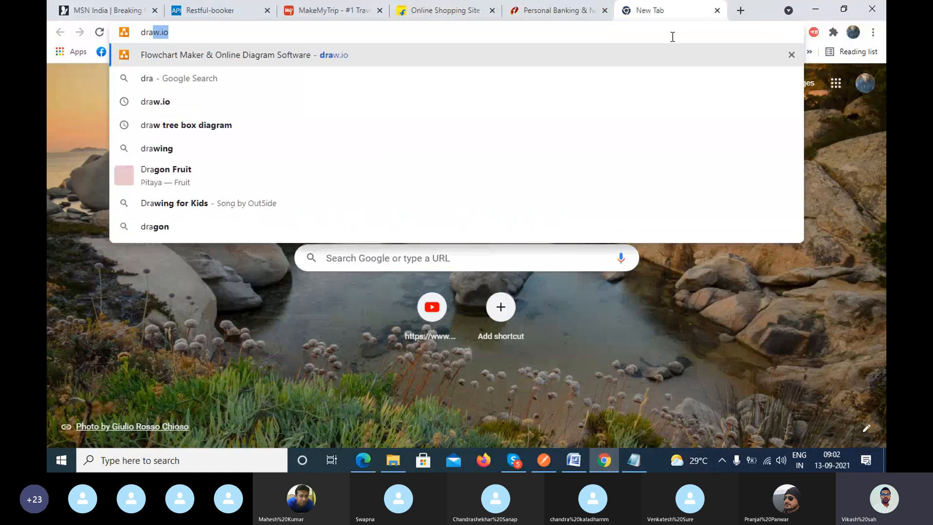
{"action": "key", "text": "Return"}
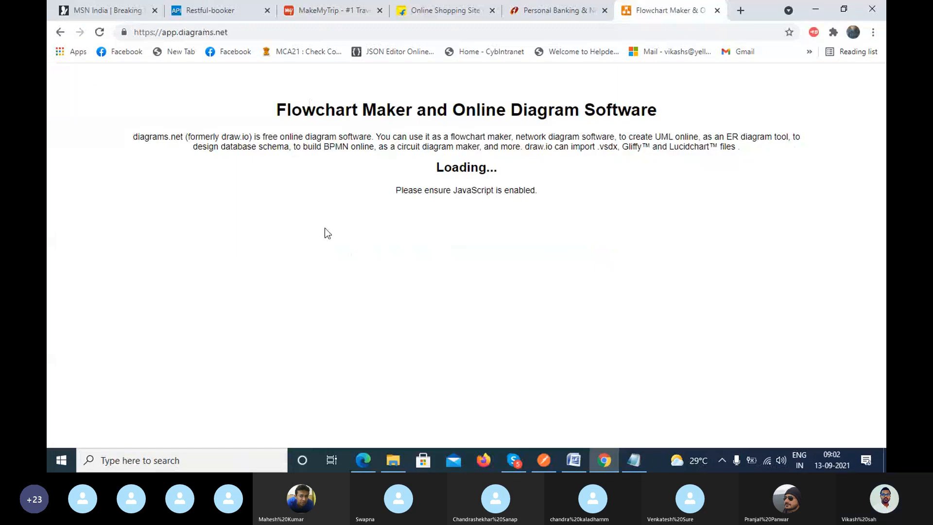
Create a new blank diagram saved as t1.drawio on Local Disk (D:), replacing the existing file.
{"action": "left_click", "coordinate": [454, 220]}
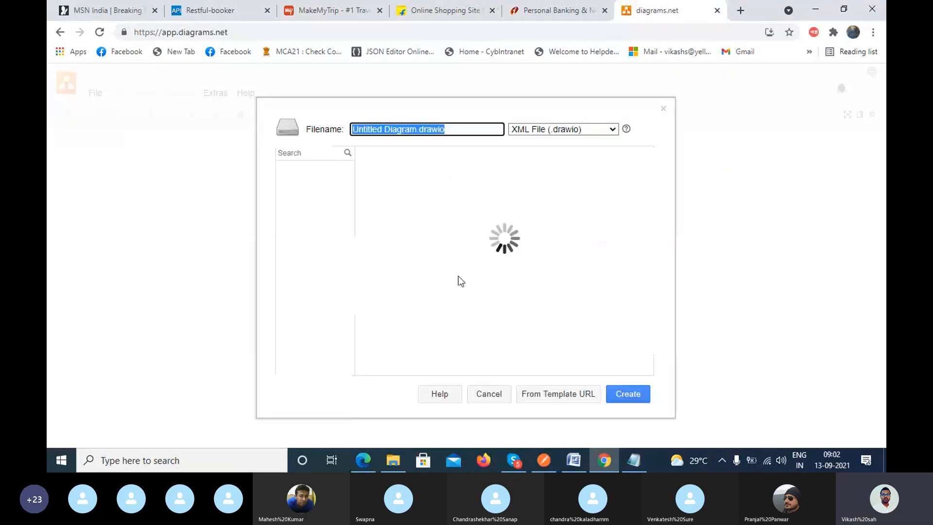
{"action": "left_click", "coordinate": [422, 235]}
{"action": "left_click", "coordinate": [627, 394]}
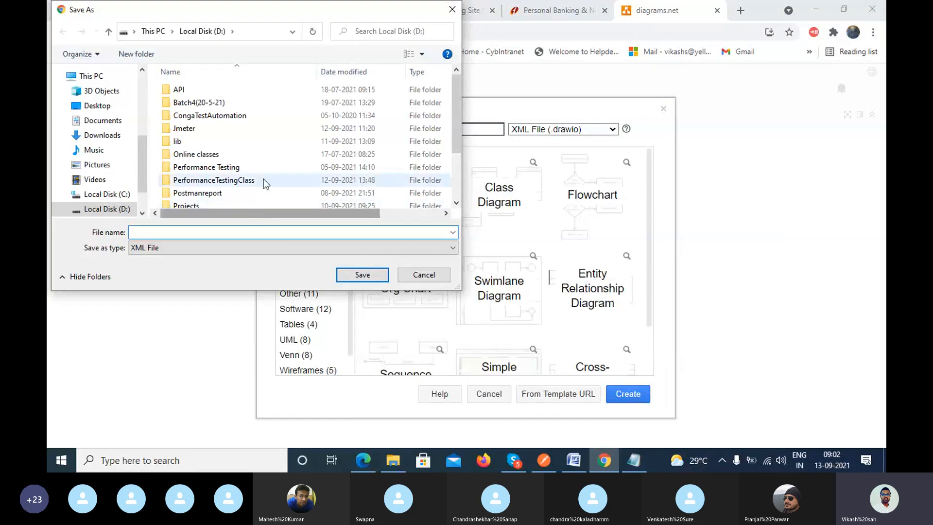
{"action": "scroll", "coordinate": [263, 179], "scroll_direction": "down", "scroll_amount": 3}
{"action": "left_click", "coordinate": [235, 189]}
{"action": "left_click", "coordinate": [379, 276]}
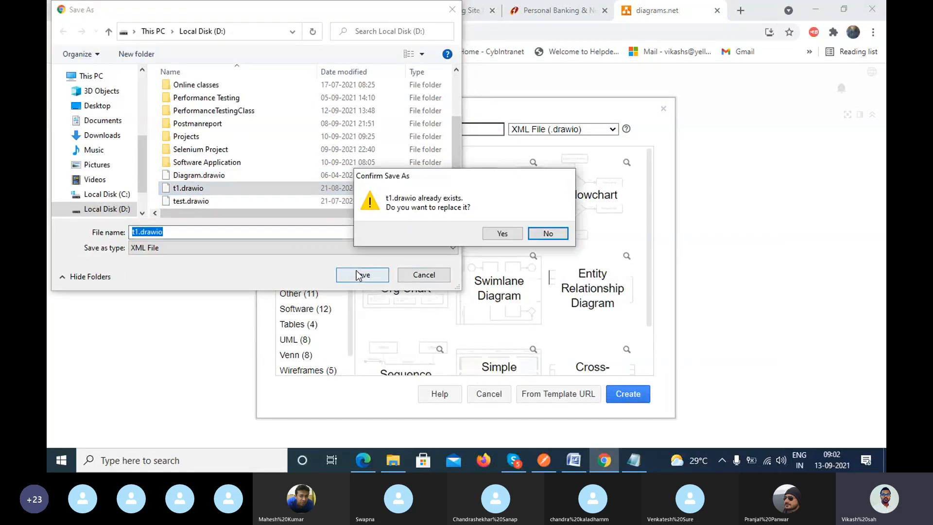
{"action": "left_click", "coordinate": [512, 236]}
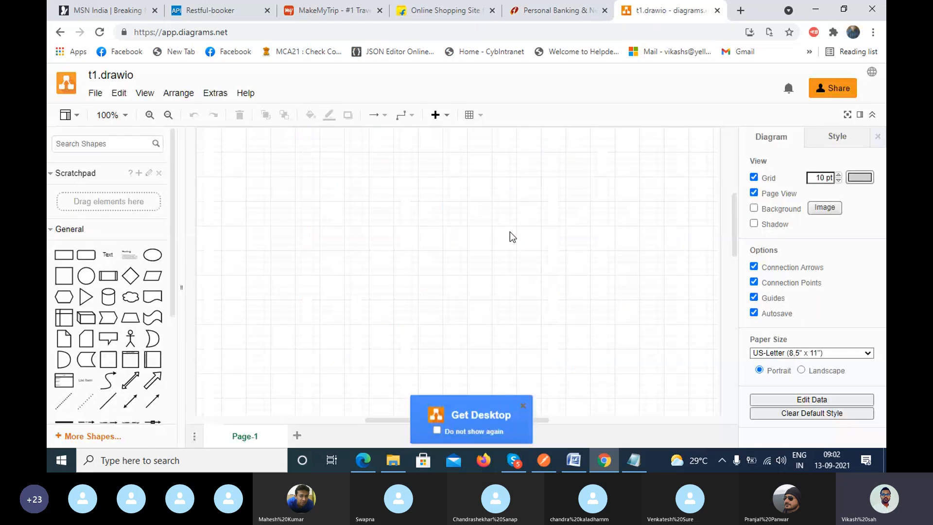
Insert a square shape and place it in the upper-left area of the page.
{"action": "left_click", "coordinate": [63, 276]}
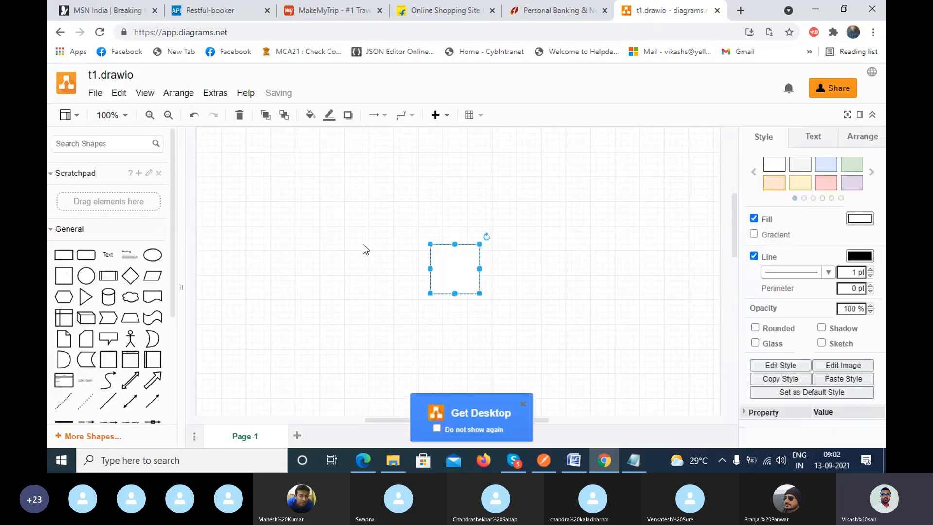
{"action": "left_click_drag", "start_coordinate": [460, 267], "coordinate": [295, 226]}
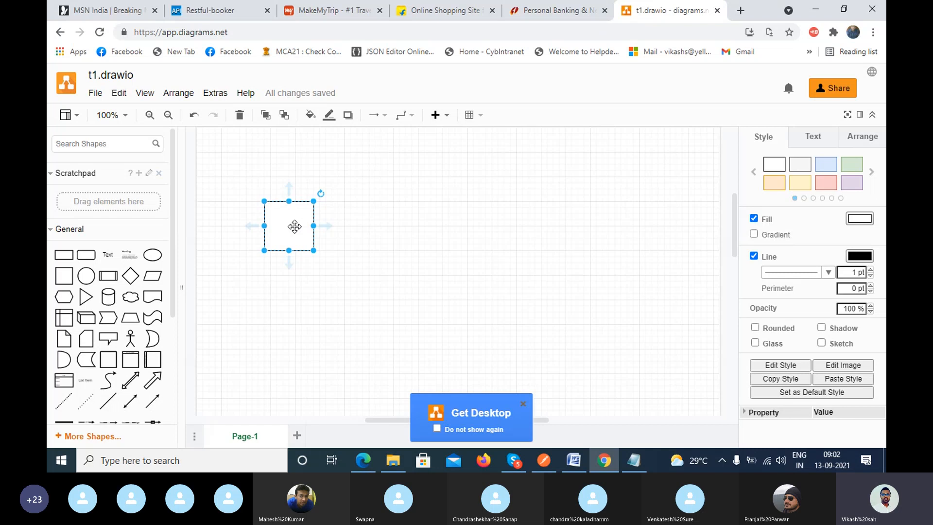
{"action": "double_click", "coordinate": [293, 226]}
{"action": "type", "text": "Nod"}
{"action": "key", "text": "BackSpace"}
{"action": "key", "text": "BackSpace"}
{"action": "key", "text": "BackSpace"}
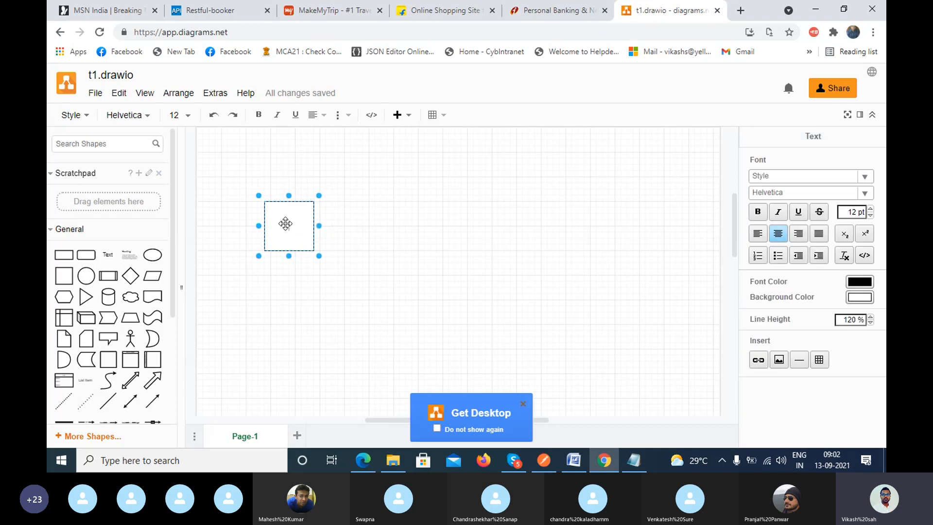
Add the text "Hotel" just below the square and set its font size to 18.
{"action": "double_click", "coordinate": [284, 275]}
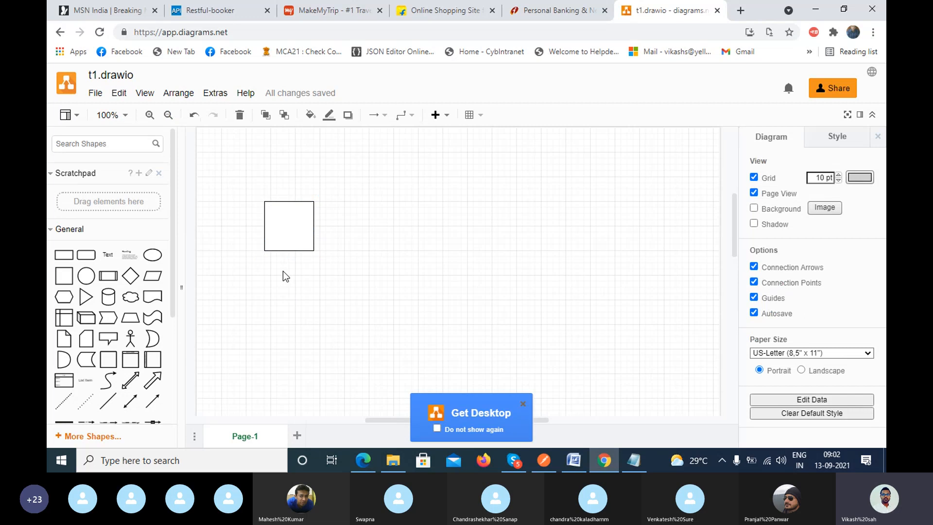
{"action": "left_click", "coordinate": [283, 272]}
{"action": "type", "text": "Hotel"}
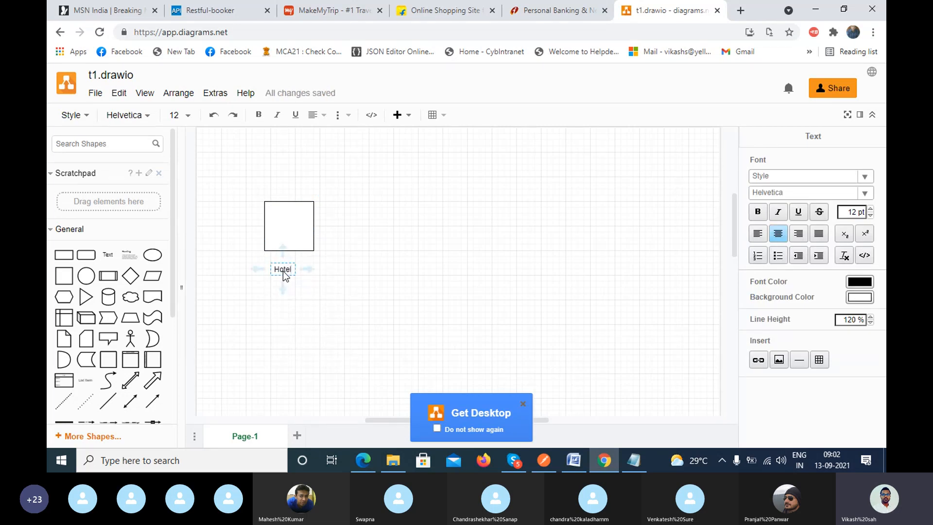
{"action": "double_click", "coordinate": [283, 271]}
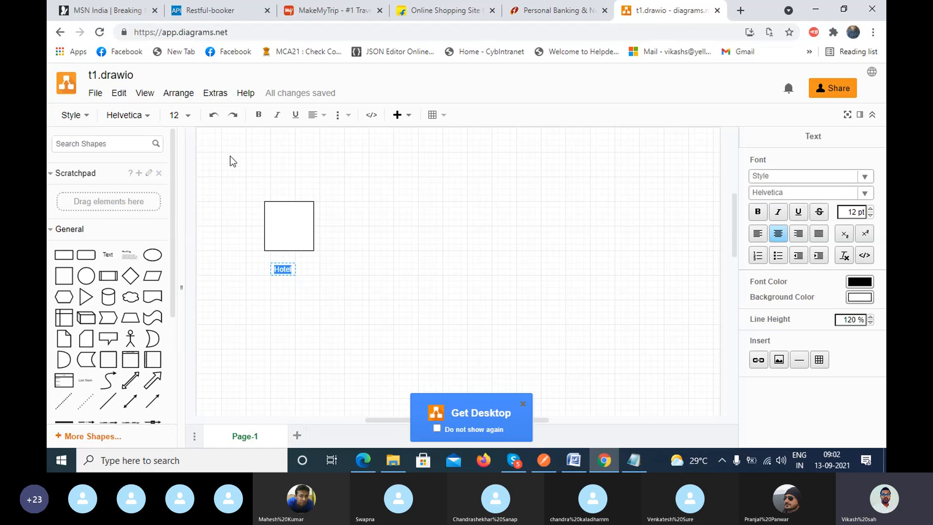
{"action": "left_click", "coordinate": [187, 117]}
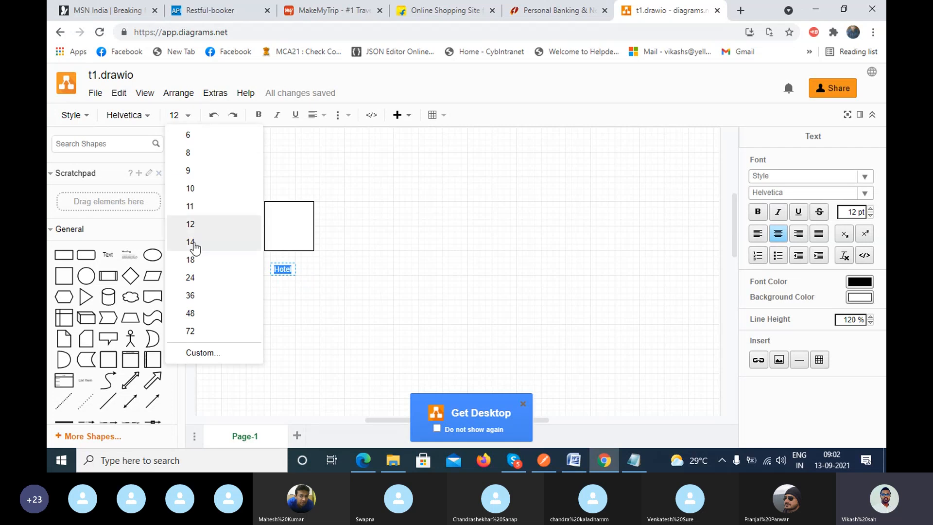
{"action": "left_click", "coordinate": [197, 270]}
{"action": "left_click", "coordinate": [407, 284]}
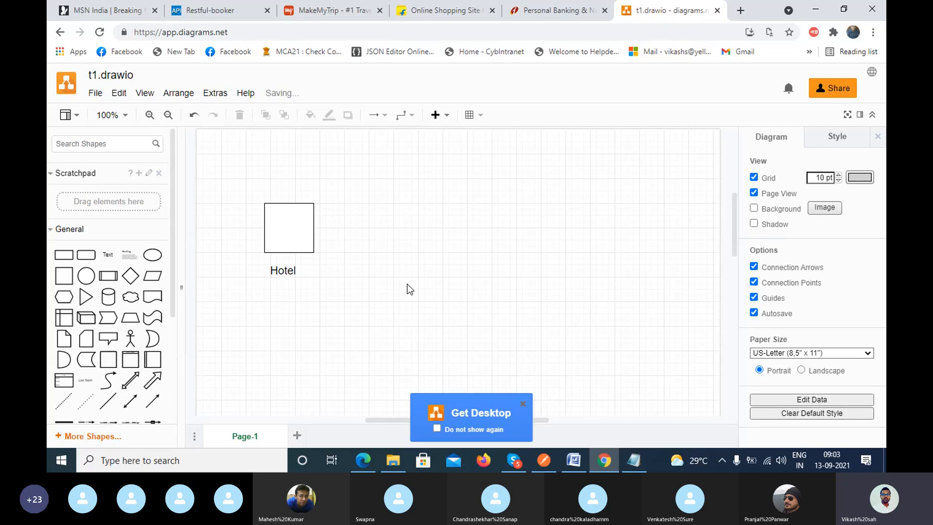
Switch to the Skype call, read the unread chat messages and close the chat.
{"action": "left_click", "coordinate": [518, 462]}
{"action": "left_click", "coordinate": [657, 416]}
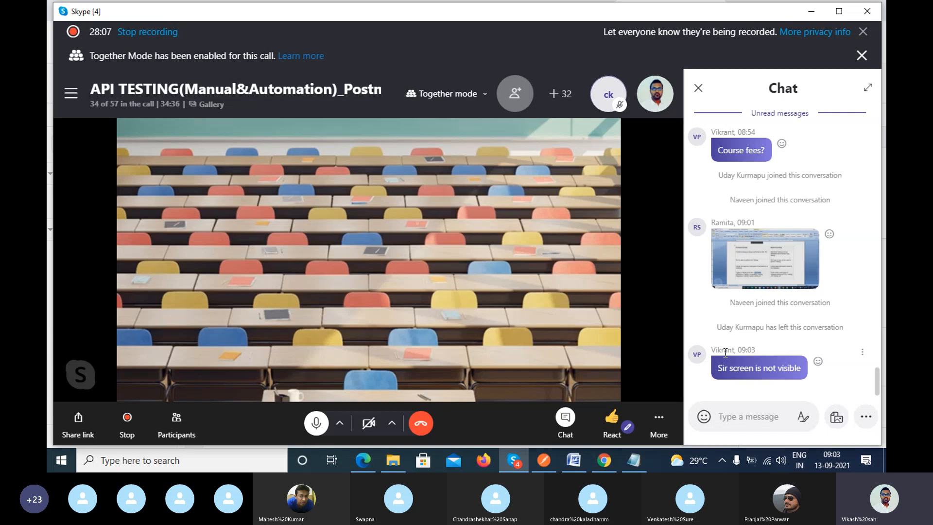
{"action": "double_click", "coordinate": [725, 350]}
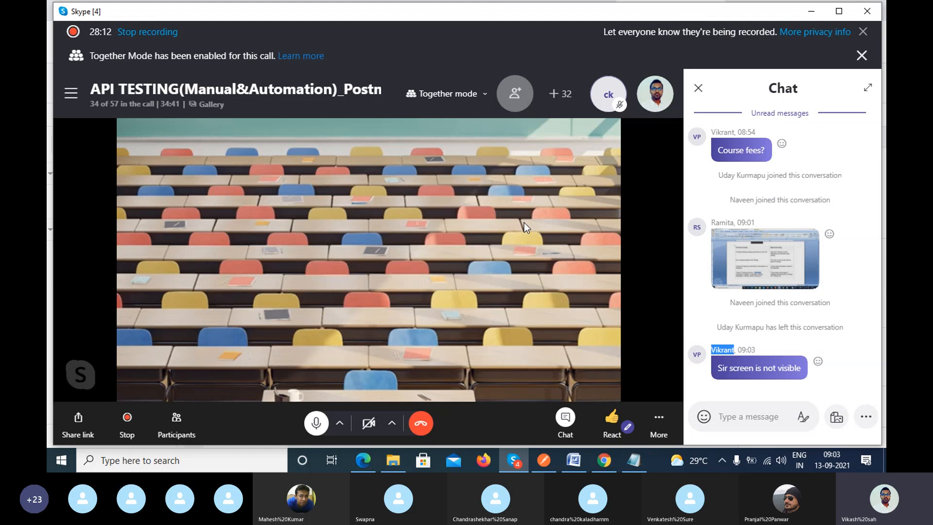
{"action": "left_click", "coordinate": [699, 89]}
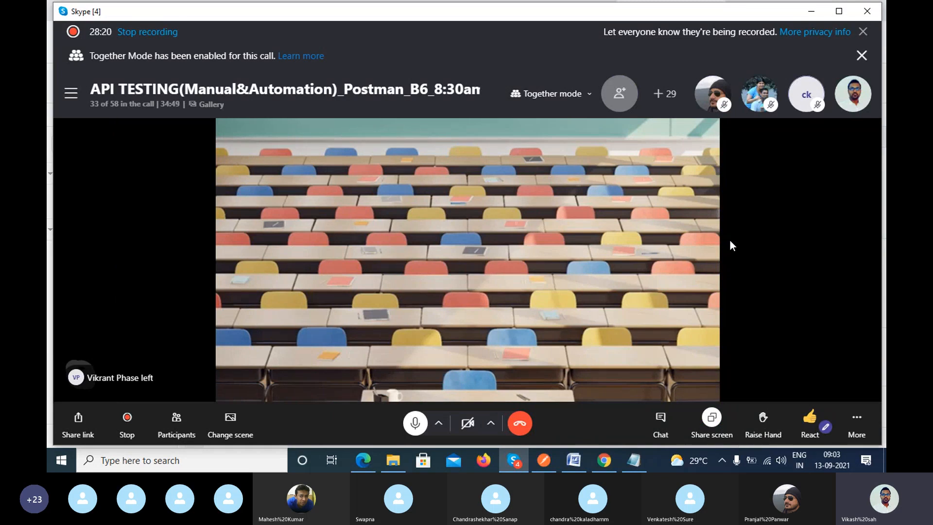
Look through the list of participants in the call and close it.
{"action": "left_click", "coordinate": [133, 104]}
{"action": "scroll", "coordinate": [578, 311], "scroll_direction": "down", "scroll_amount": 4}
{"action": "scroll", "coordinate": [589, 321], "scroll_direction": "down", "scroll_amount": 8}
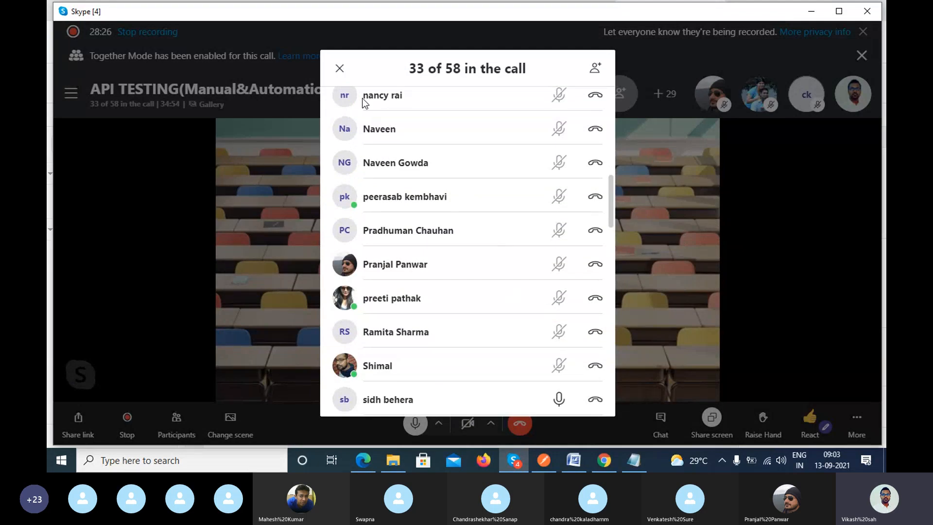
{"action": "left_click", "coordinate": [340, 70]}
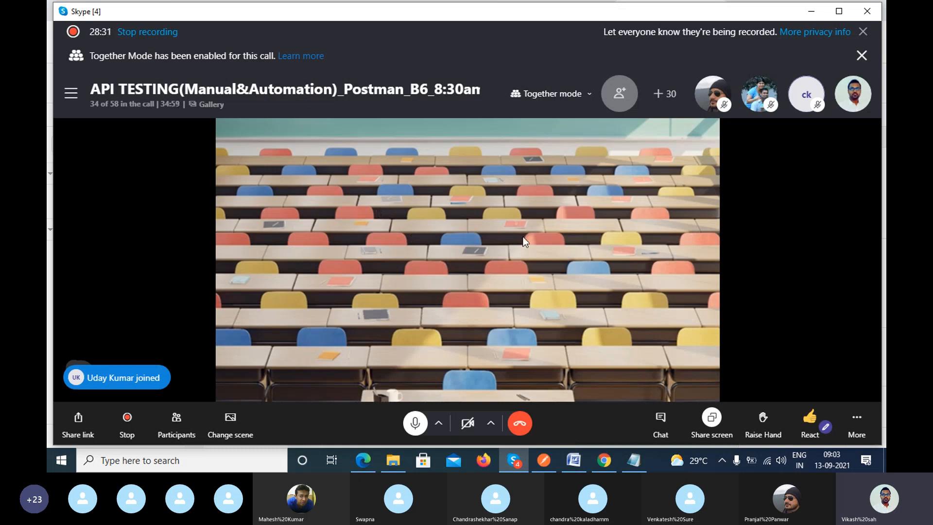
Check the call's chat for replies and stop sharing the screen.
{"action": "left_click", "coordinate": [661, 420]}
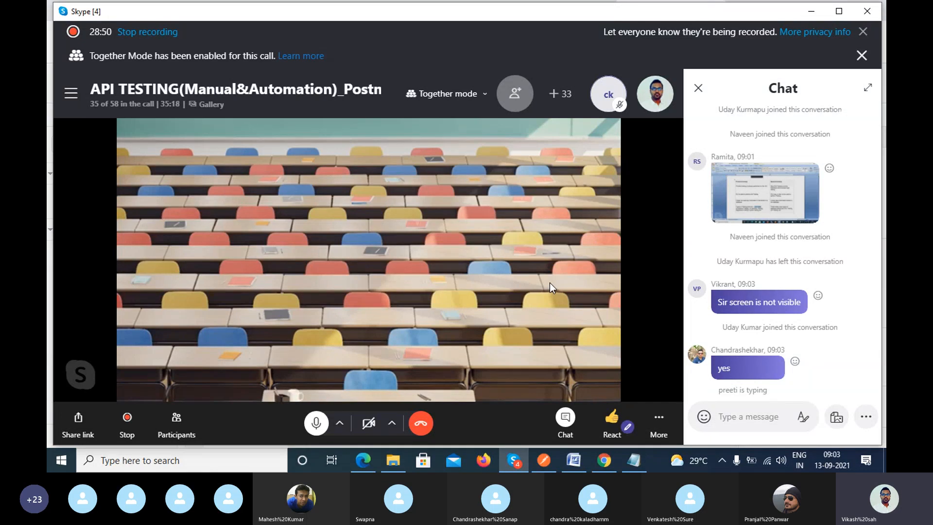
{"action": "left_click", "coordinate": [698, 89]}
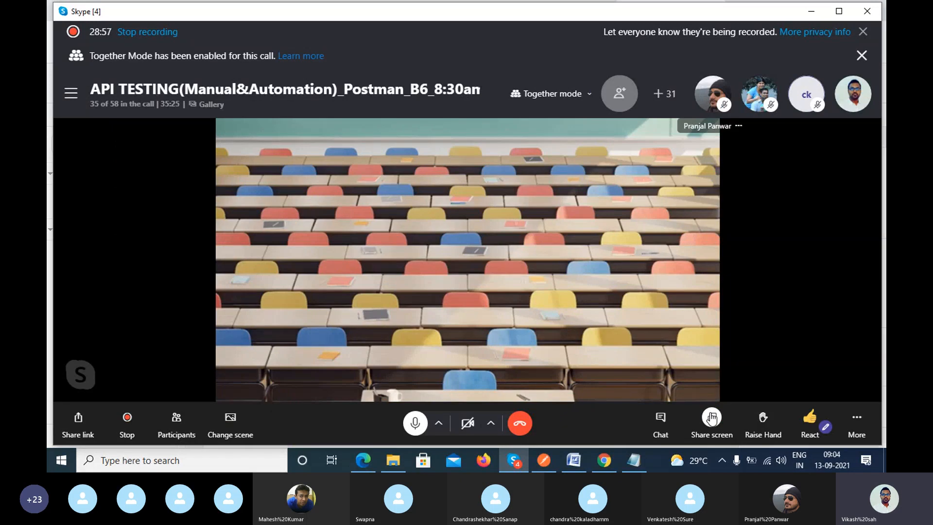
{"action": "left_click", "coordinate": [711, 417]}
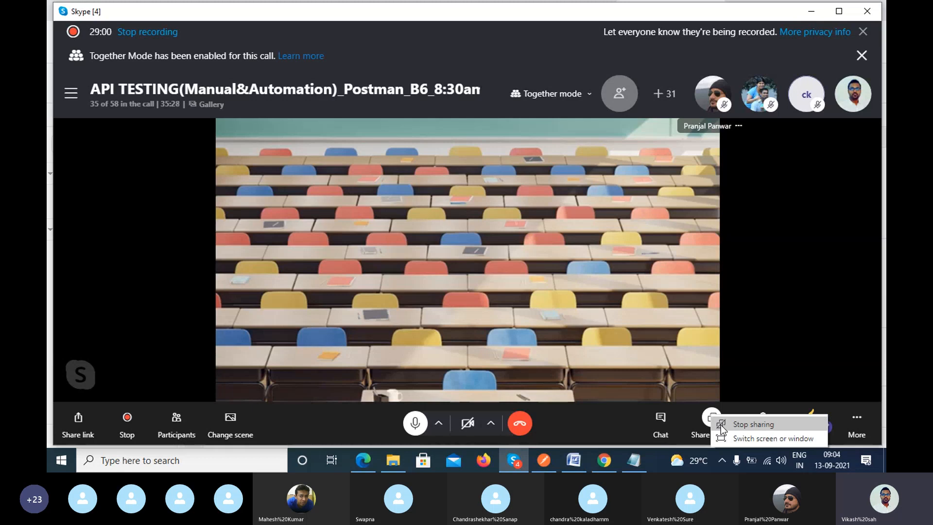
{"action": "left_click", "coordinate": [722, 426]}
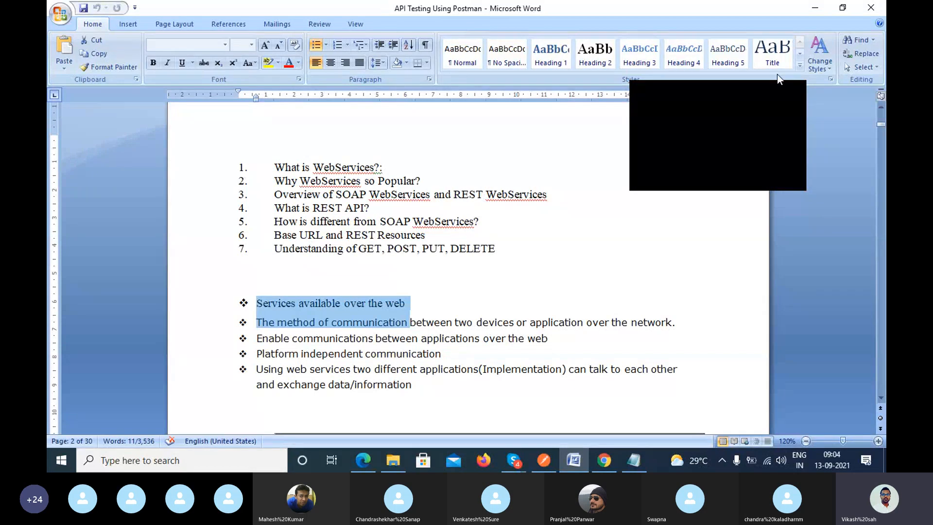
Minimize the Word notes and check the Skype call's chat for messages about screen visibility.
{"action": "left_click", "coordinate": [818, 12]}
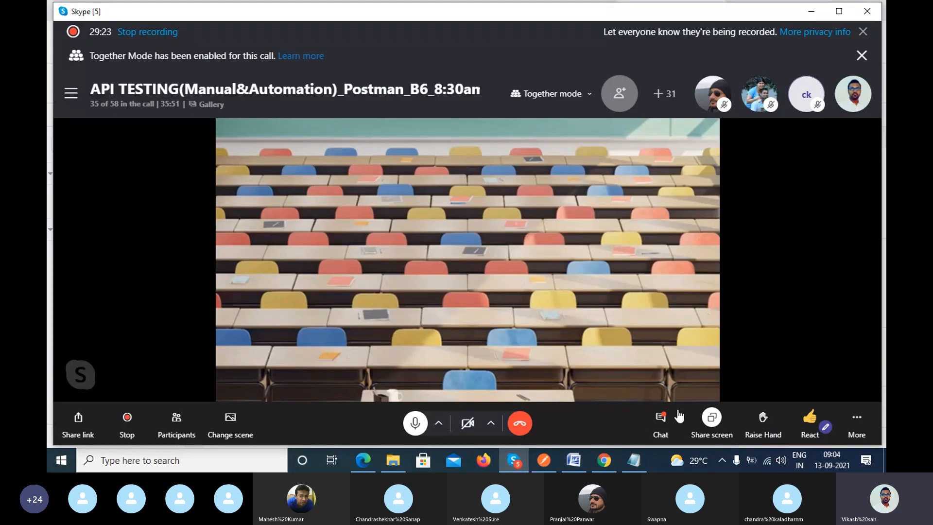
{"action": "left_click", "coordinate": [661, 419]}
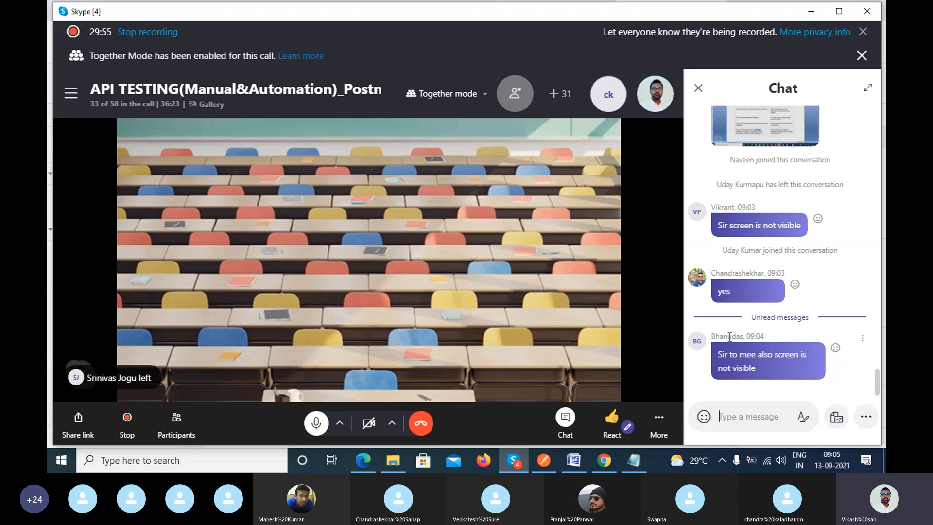
{"action": "left_click", "coordinate": [698, 92]}
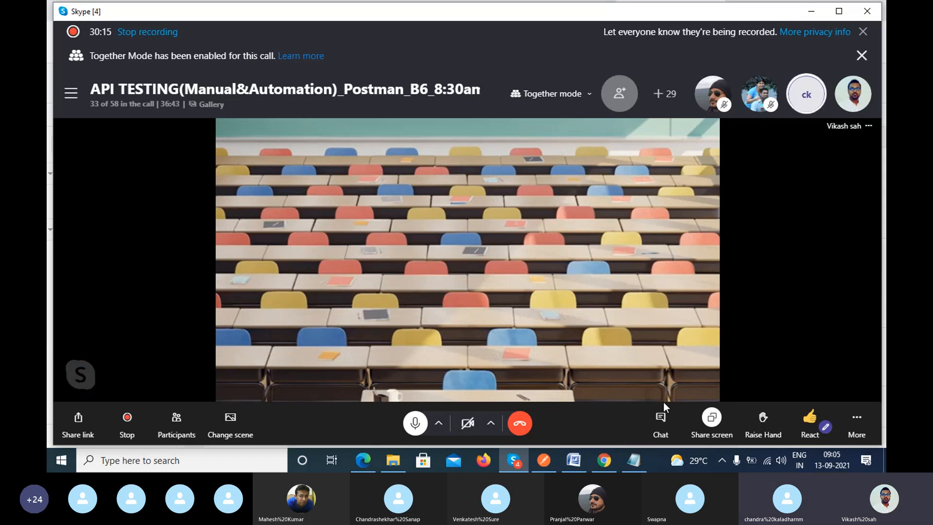
{"action": "left_click", "coordinate": [662, 420]}
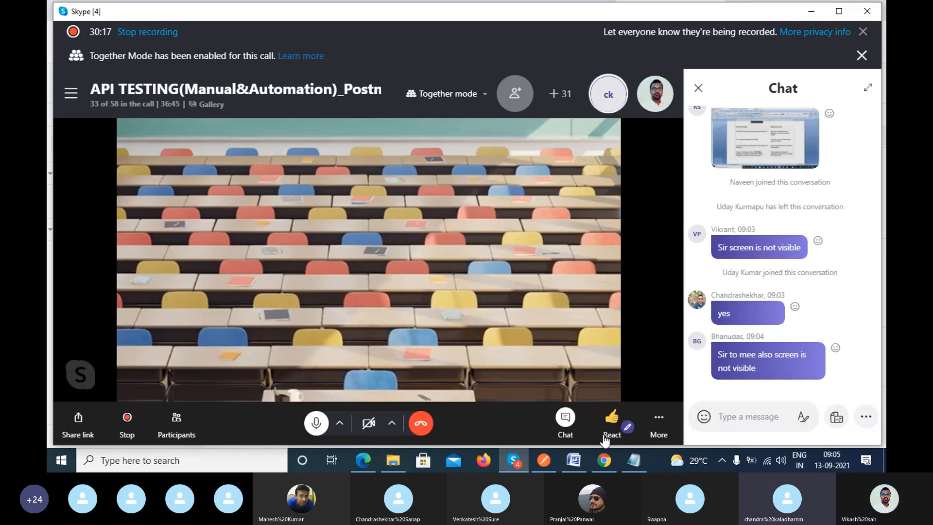
Switch between the web services notes in Word and the Skype call, ending on the call window.
{"action": "left_click", "coordinate": [577, 462]}
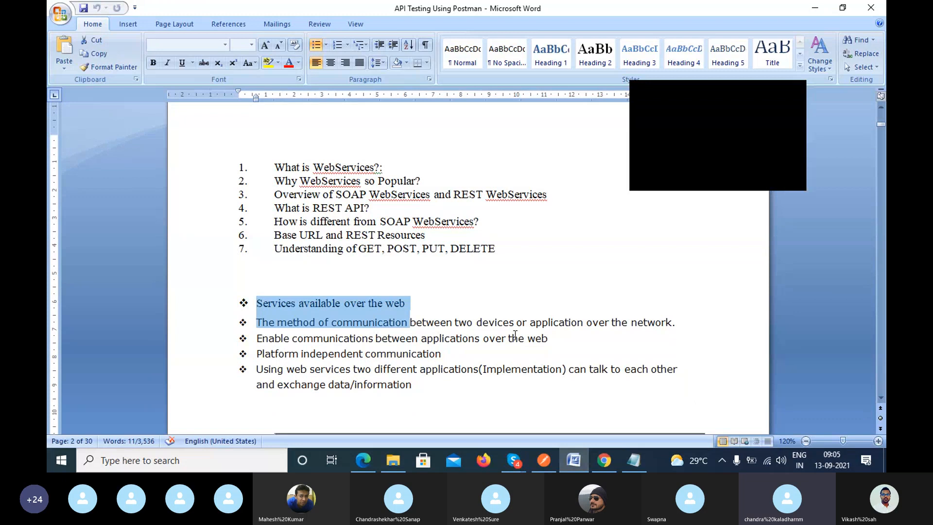
{"action": "left_click", "coordinate": [813, 10]}
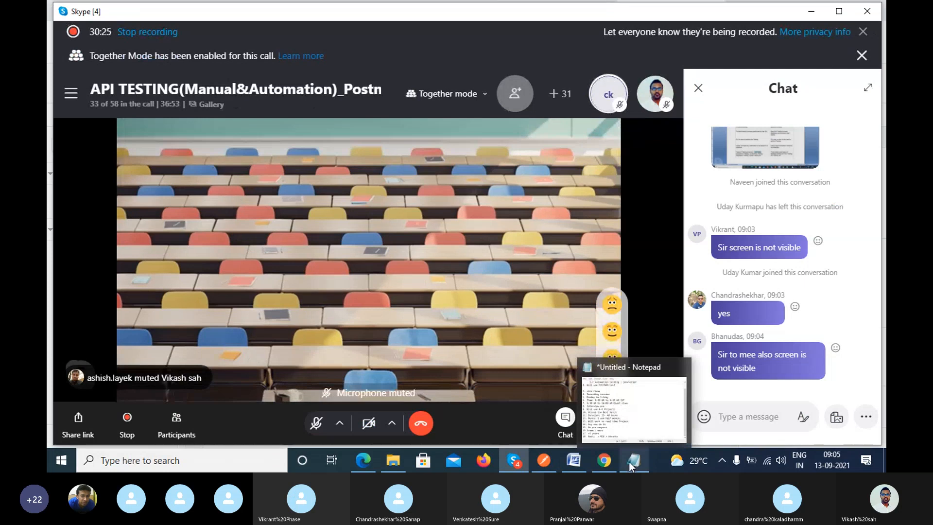
{"action": "mouse_move", "coordinate": [582, 465]}
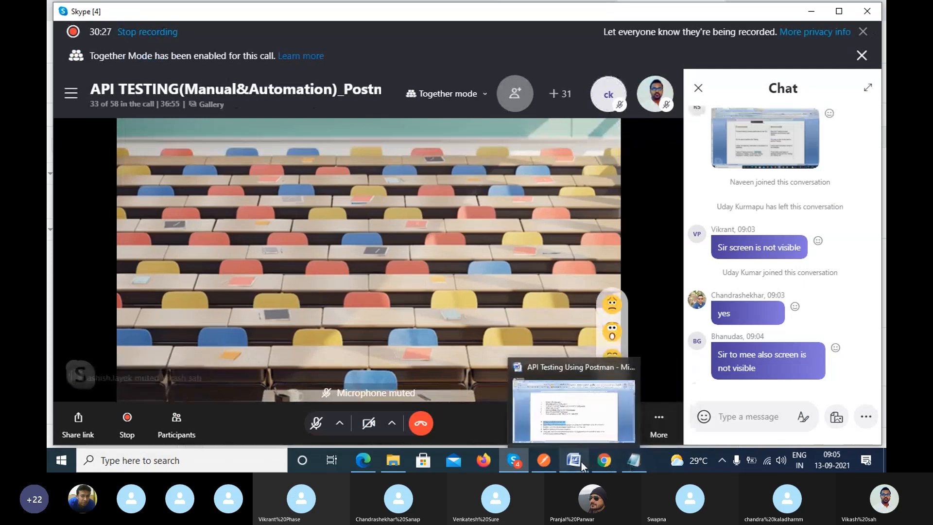
{"action": "left_click", "coordinate": [581, 461]}
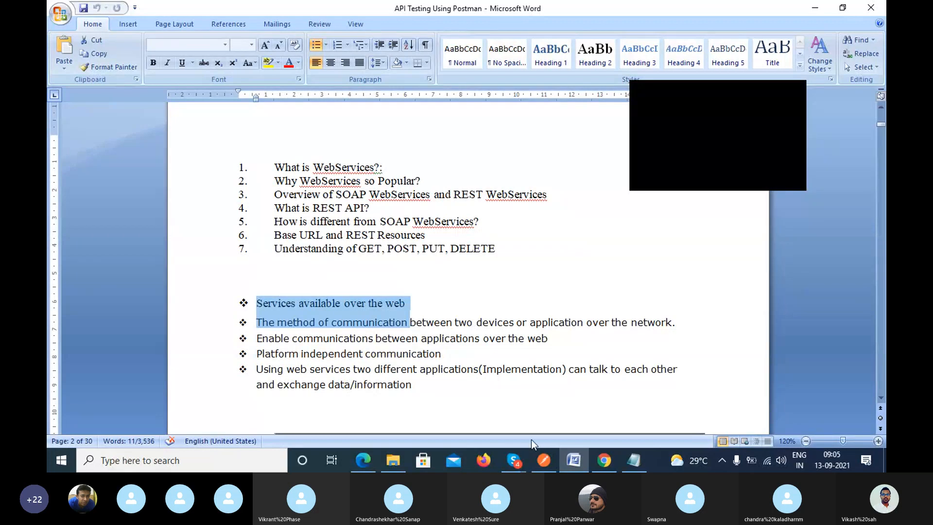
{"action": "mouse_move", "coordinate": [517, 463]}
{"action": "left_click", "coordinate": [477, 406]}
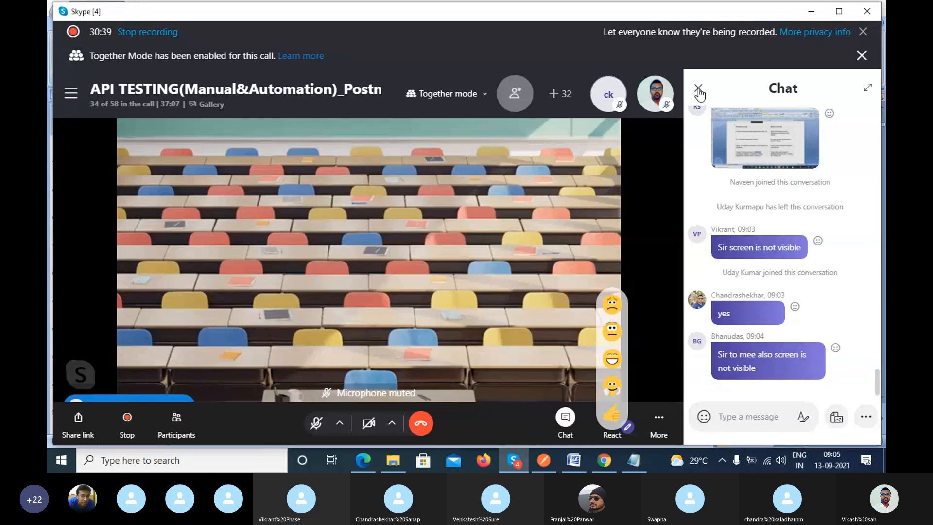
Close the call's chat, mute the participant whose microphone is on in the participant list, and close the list.
{"action": "left_click", "coordinate": [698, 91]}
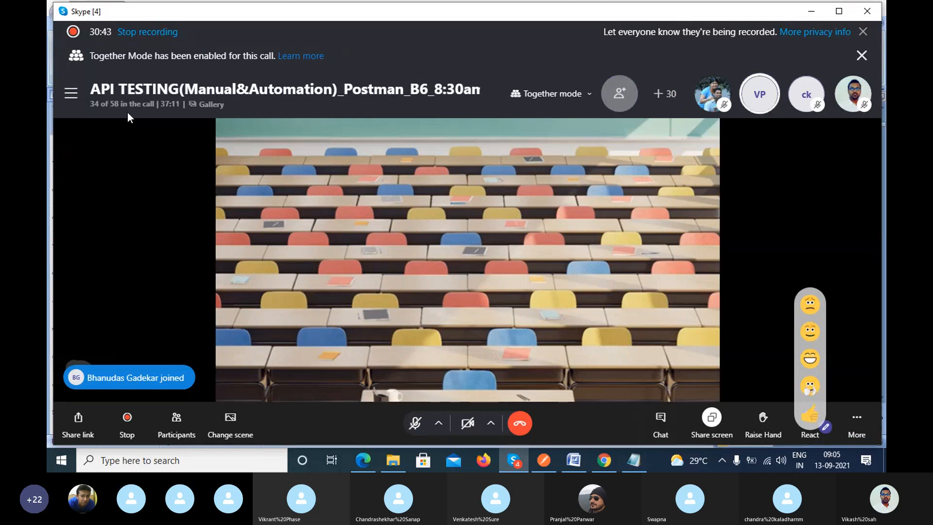
{"action": "left_click", "coordinate": [129, 105]}
{"action": "scroll", "coordinate": [543, 290], "scroll_direction": "down", "scroll_amount": 4}
{"action": "scroll", "coordinate": [543, 292], "scroll_direction": "up", "scroll_amount": 3}
{"action": "scroll", "coordinate": [549, 271], "scroll_direction": "up", "scroll_amount": 2}
{"action": "scroll", "coordinate": [557, 296], "scroll_direction": "down", "scroll_amount": 3}
{"action": "scroll", "coordinate": [556, 301], "scroll_direction": "up", "scroll_amount": 3}
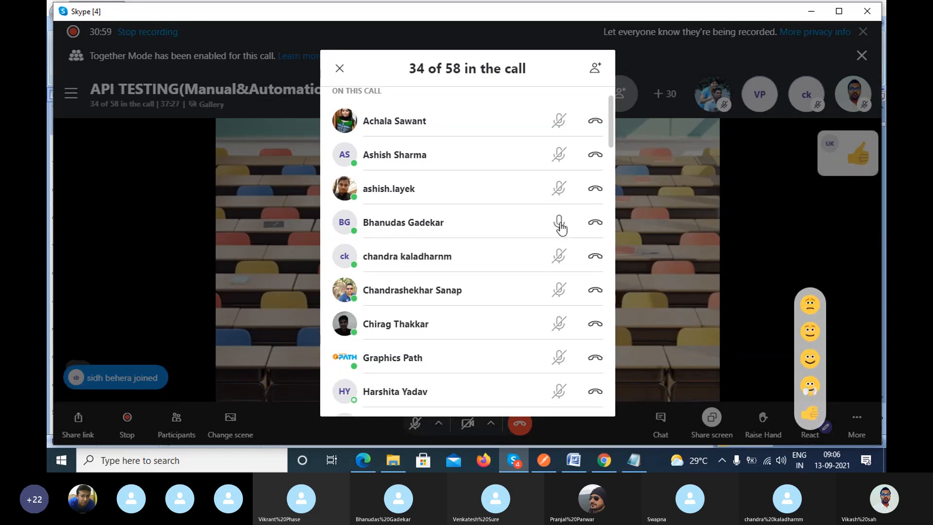
{"action": "left_click", "coordinate": [559, 224]}
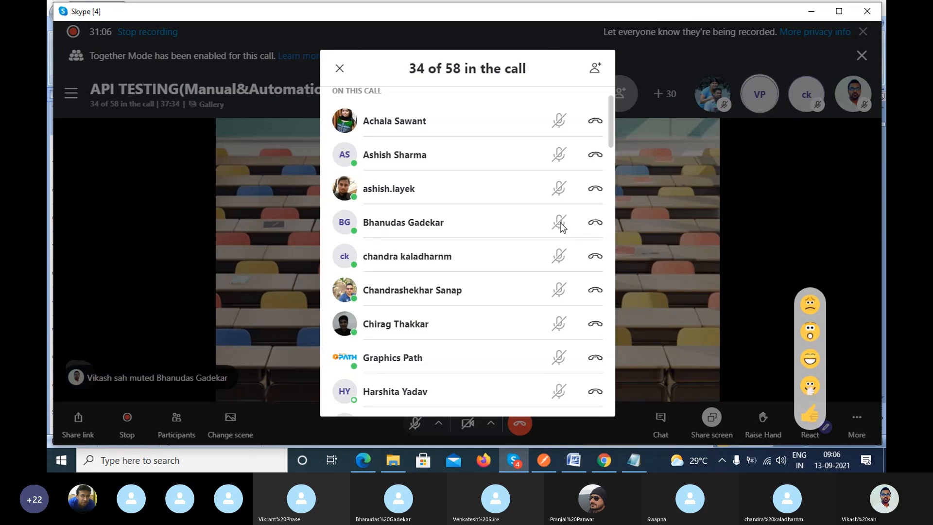
{"action": "left_click", "coordinate": [340, 70]}
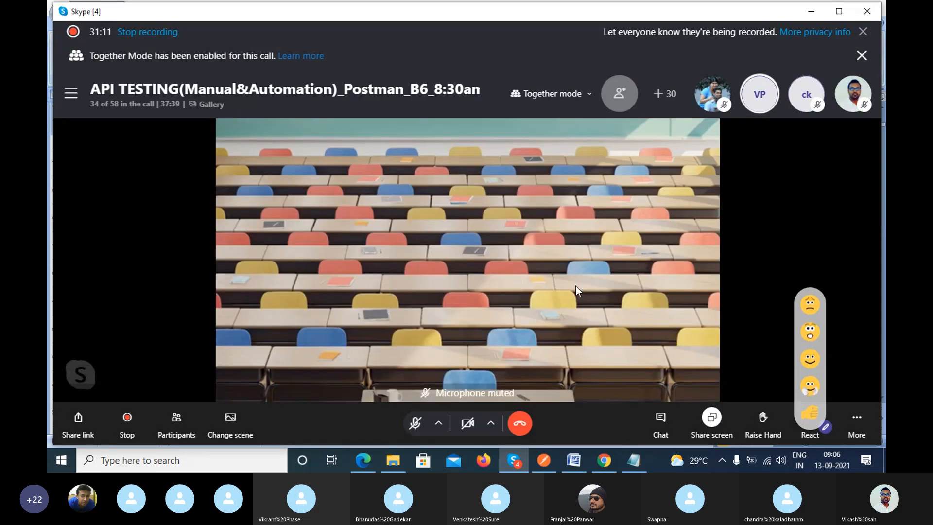
Switch to the draw.io diagram and place a second square to the right of the Hotel square, level with it.
{"action": "left_click", "coordinate": [573, 460]}
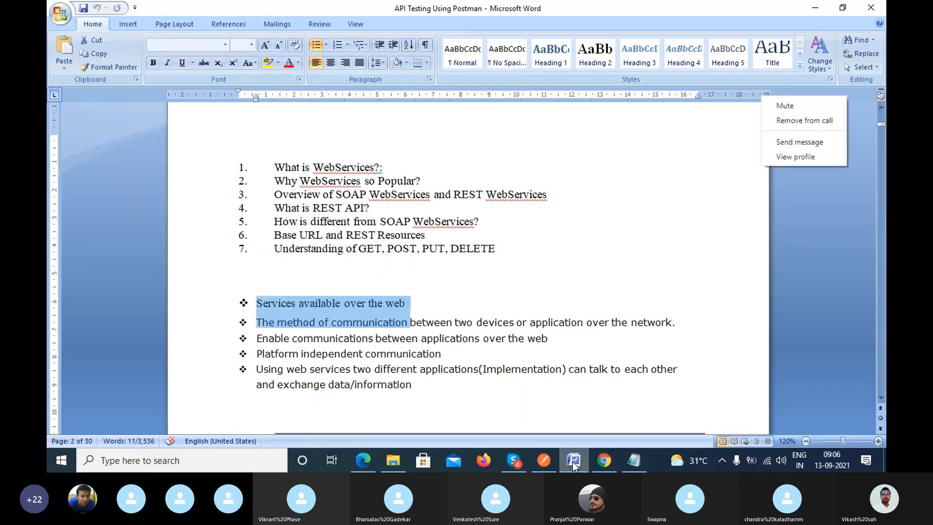
{"action": "left_click", "coordinate": [581, 168]}
{"action": "key", "text": "alt+Tab"}
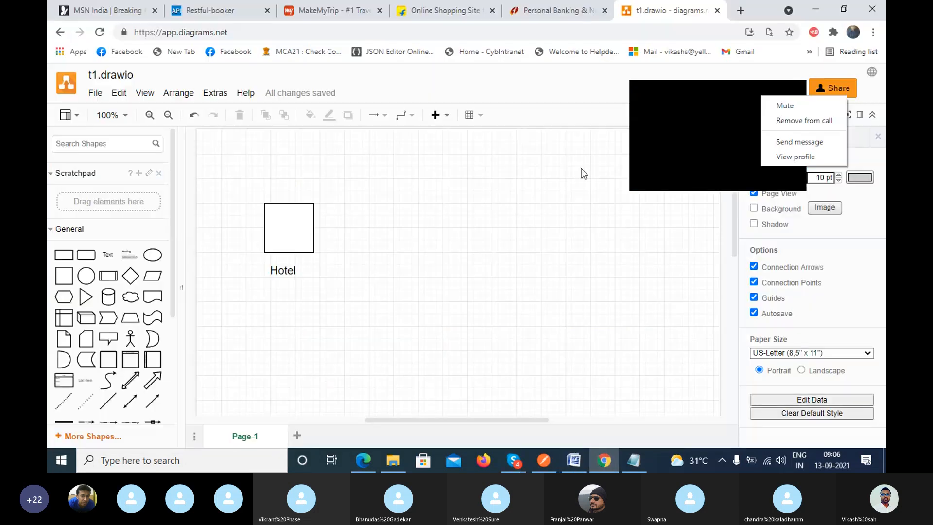
{"action": "left_click", "coordinate": [796, 91]}
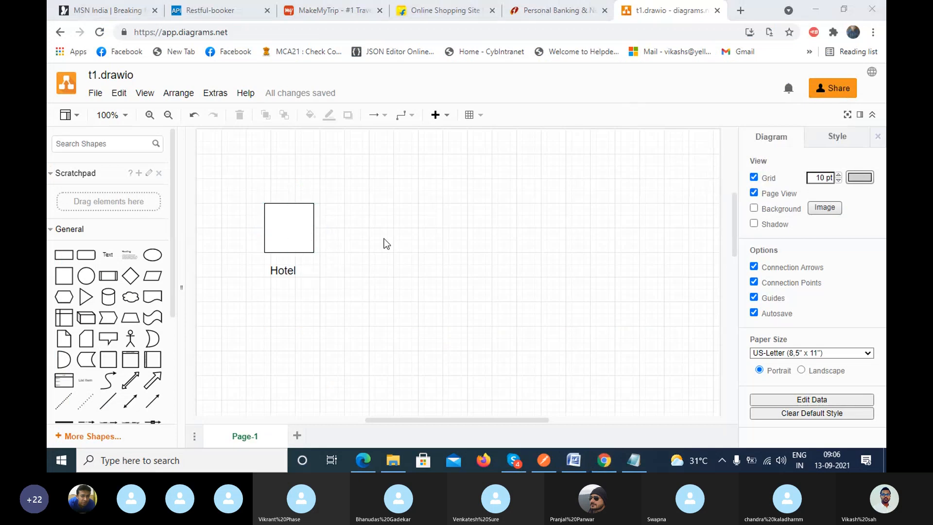
{"action": "mouse_move", "coordinate": [73, 275]}
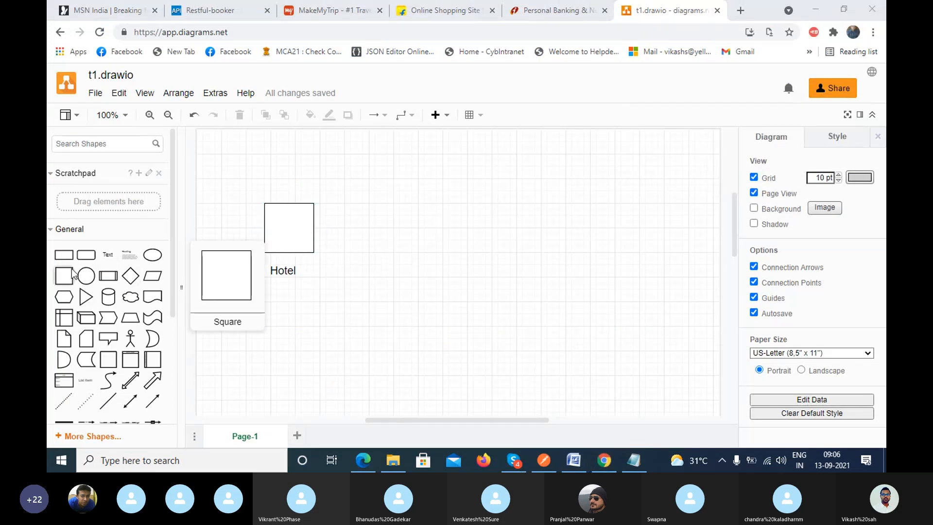
{"action": "left_click", "coordinate": [73, 275]}
{"action": "left_click_drag", "start_coordinate": [451, 261], "coordinate": [477, 214]}
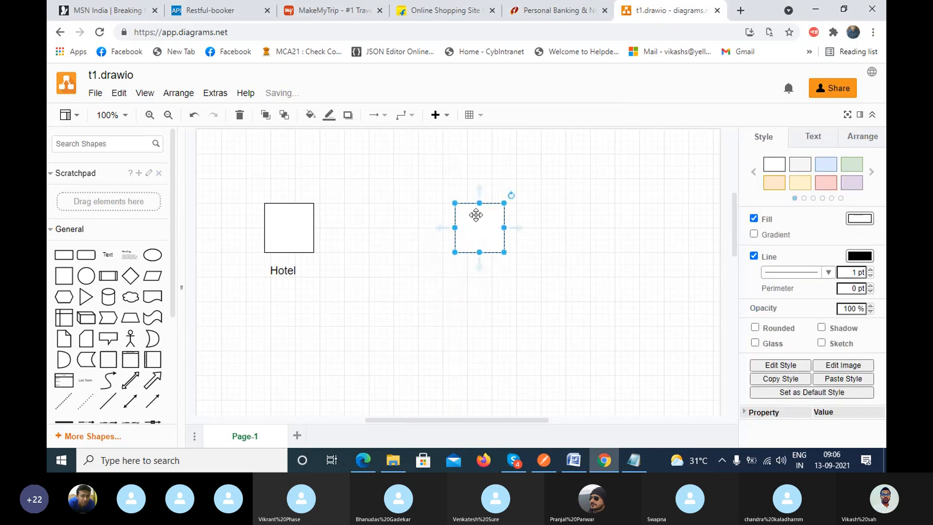
{"action": "left_click", "coordinate": [474, 276]}
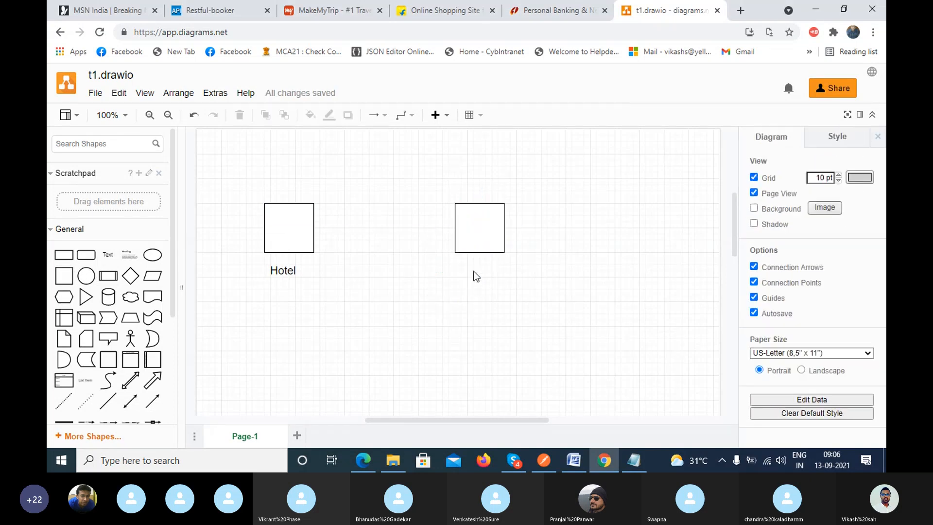
Add the text label "Kitchen" below the second square and set its font size to 14.
{"action": "double_click", "coordinate": [473, 271]}
{"action": "left_click", "coordinate": [473, 270]}
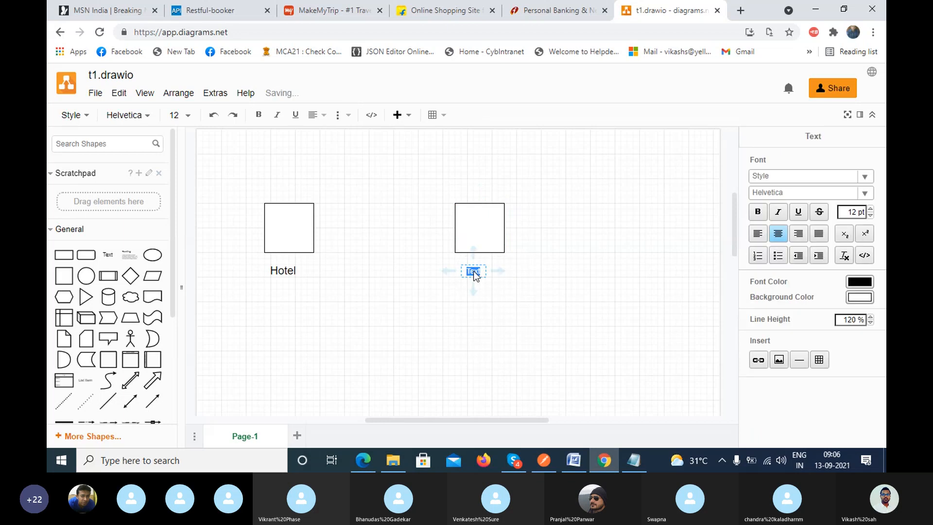
{"action": "type", "text": "Kitchen"}
{"action": "double_click", "coordinate": [474, 273]}
{"action": "left_click", "coordinate": [196, 120]}
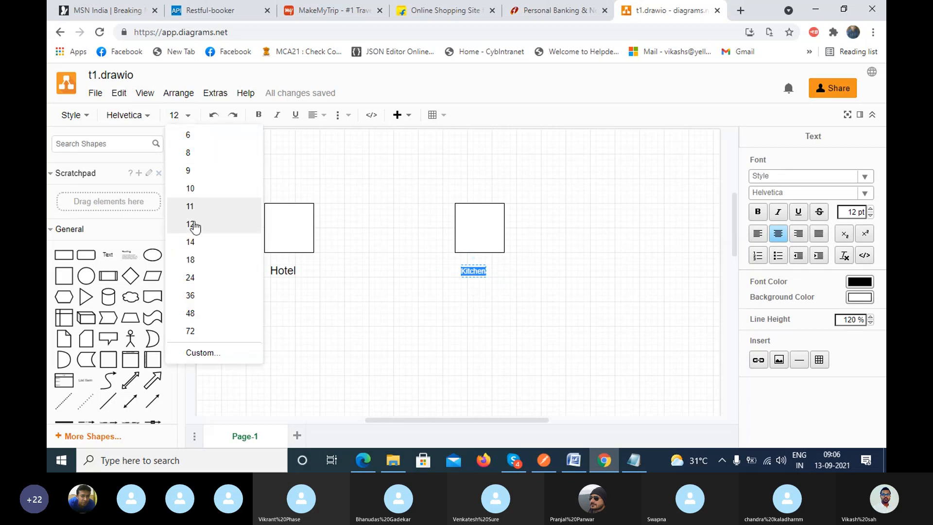
{"action": "left_click", "coordinate": [190, 241]}
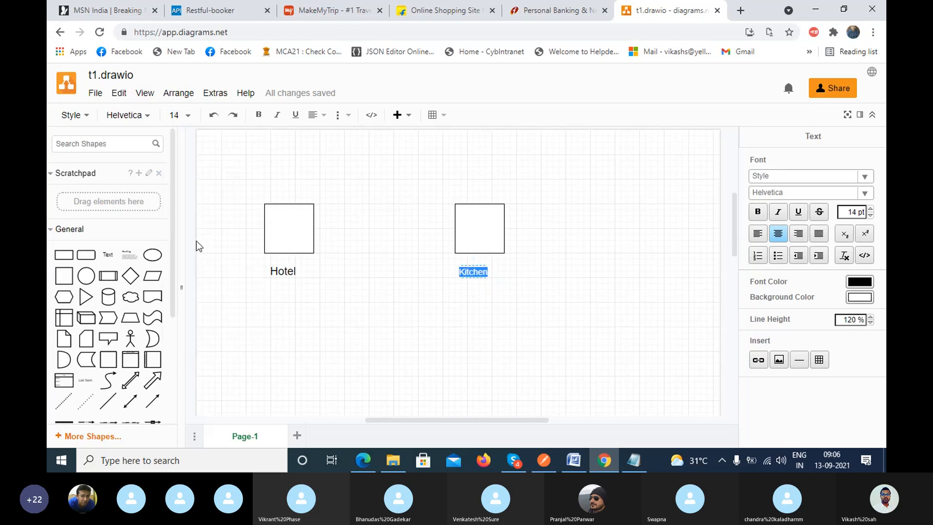
Switch to the Skype call, mute the rejoined participant whose microphone is on, and unmute your own microphone.
{"action": "left_click", "coordinate": [524, 459]}
{"action": "left_click", "coordinate": [115, 105]}
{"action": "left_click", "coordinate": [115, 109]}
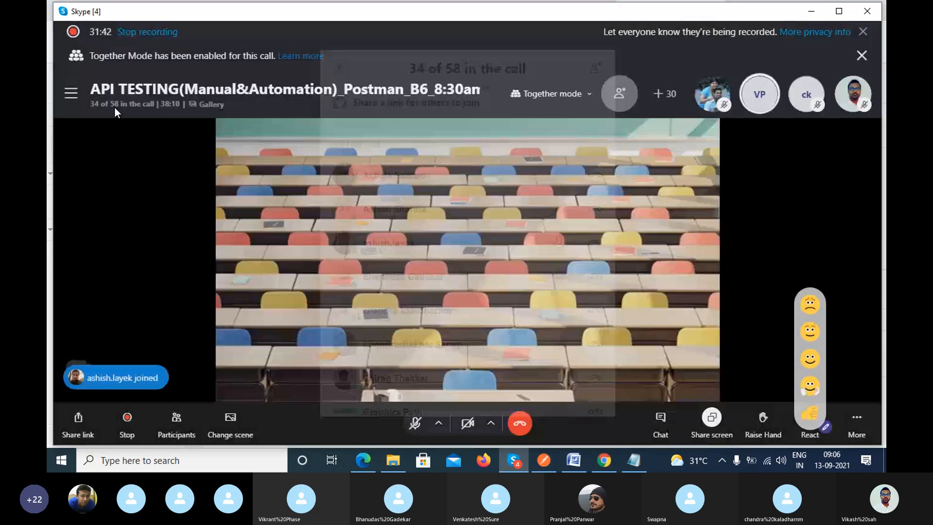
{"action": "left_click", "coordinate": [131, 110]}
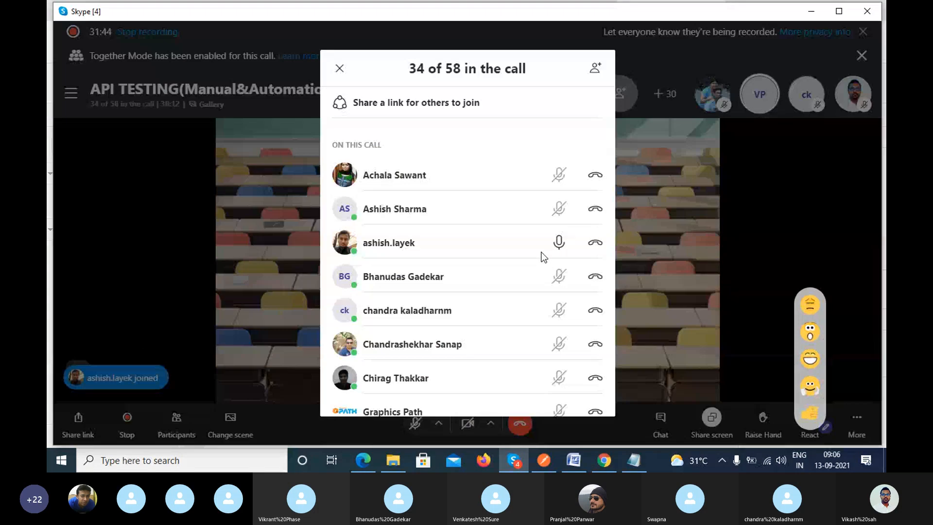
{"action": "scroll", "coordinate": [559, 243], "scroll_direction": "down", "scroll_amount": 3}
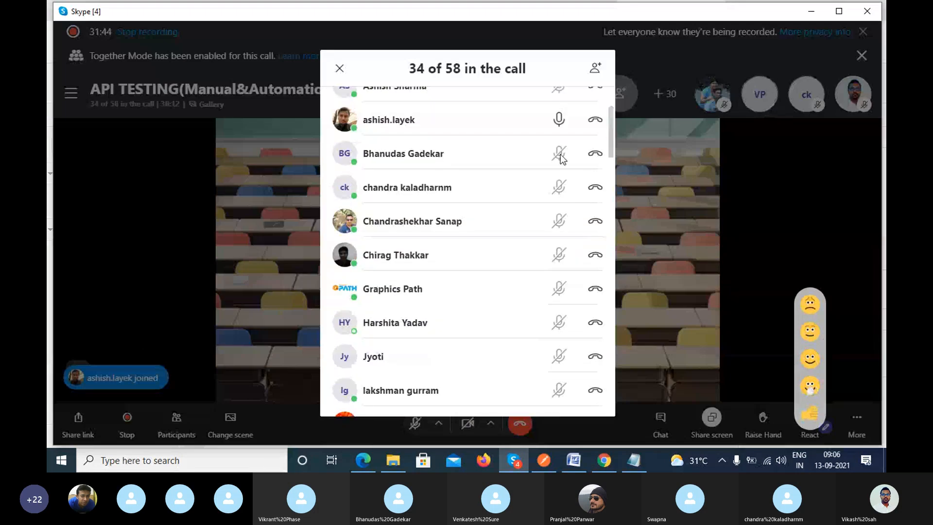
{"action": "scroll", "coordinate": [564, 140], "scroll_direction": "up", "scroll_amount": 4}
{"action": "left_click", "coordinate": [558, 239]}
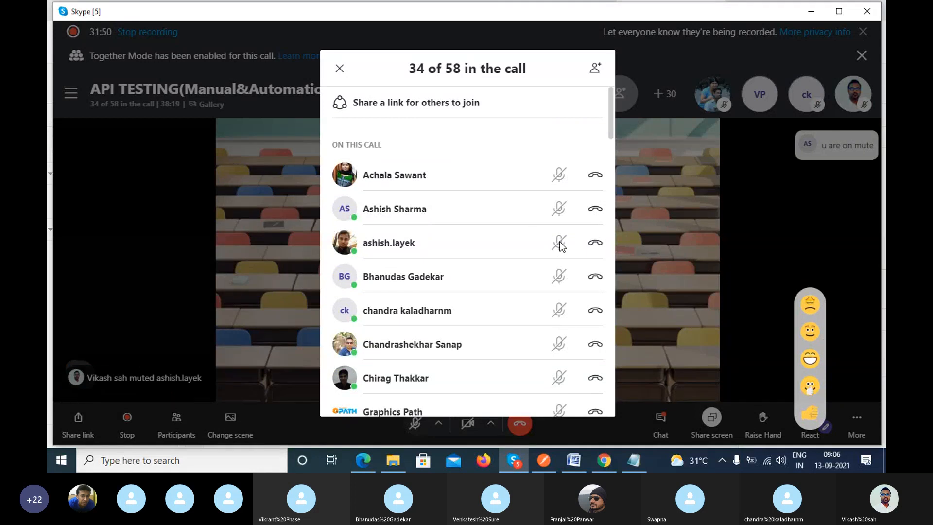
{"action": "scroll", "coordinate": [559, 245], "scroll_direction": "down", "scroll_amount": 3}
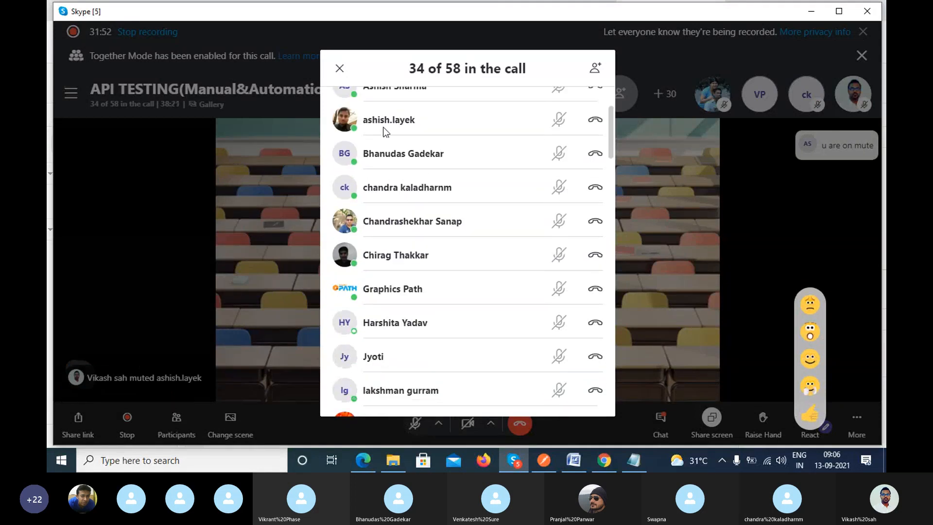
{"action": "left_click", "coordinate": [339, 68]}
{"action": "left_click", "coordinate": [411, 424]}
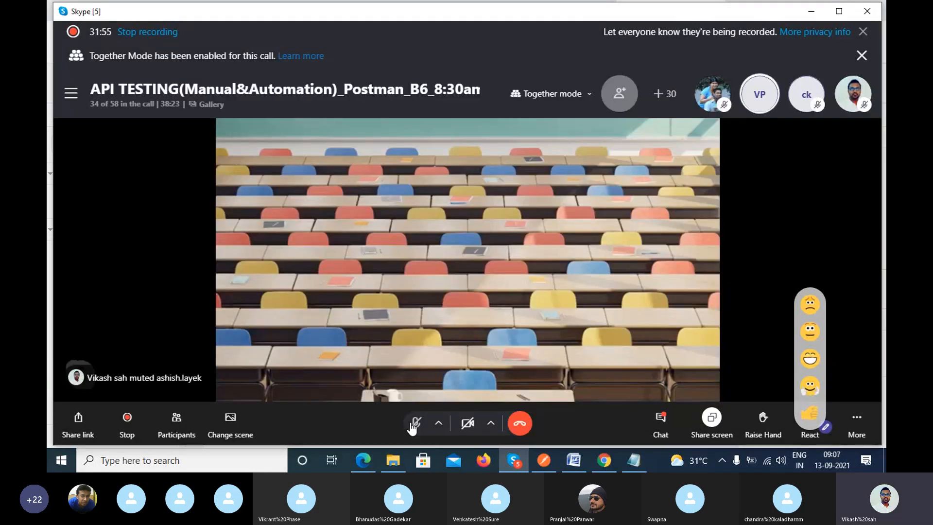
{"action": "left_click", "coordinate": [418, 424]}
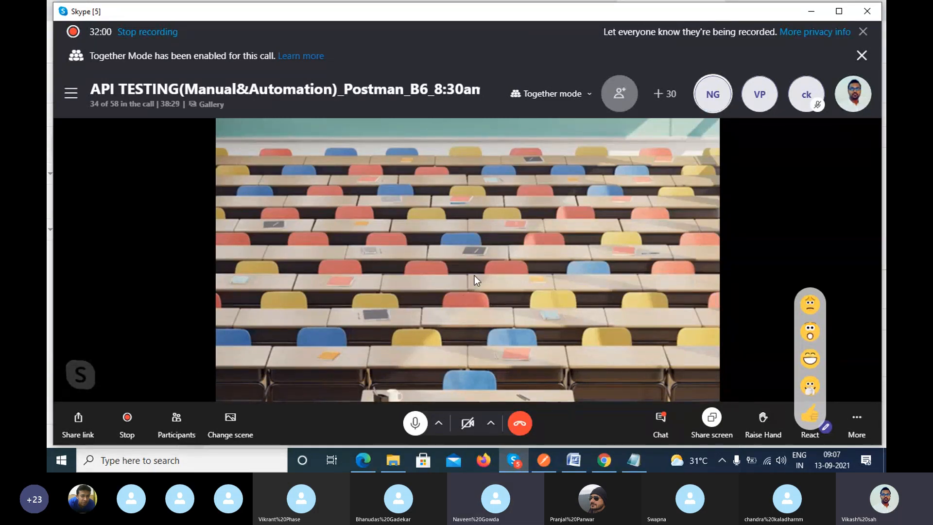
Check the participant list for open microphones, close it, and mute the unmuted participant shown in the call header.
{"action": "left_click", "coordinate": [130, 105]}
{"action": "scroll", "coordinate": [518, 264], "scroll_direction": "down", "scroll_amount": 2}
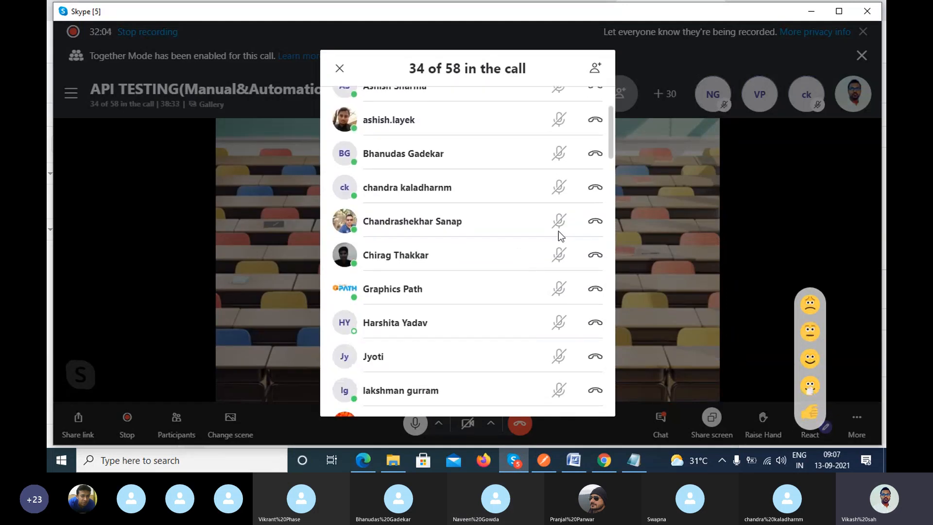
{"action": "scroll", "coordinate": [558, 231], "scroll_direction": "down", "scroll_amount": 3}
{"action": "scroll", "coordinate": [559, 277], "scroll_direction": "down", "scroll_amount": 2}
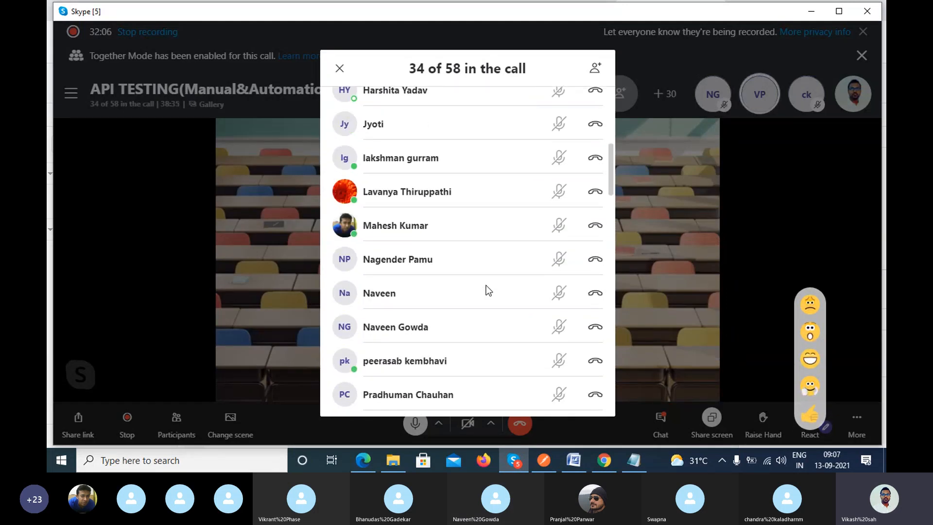
{"action": "scroll", "coordinate": [485, 287], "scroll_direction": "down", "scroll_amount": 2}
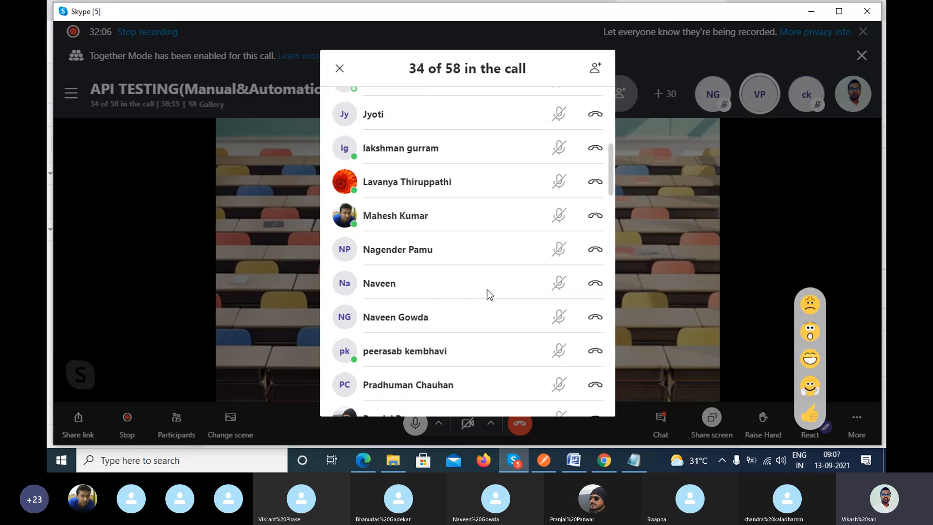
{"action": "left_click", "coordinate": [339, 68]}
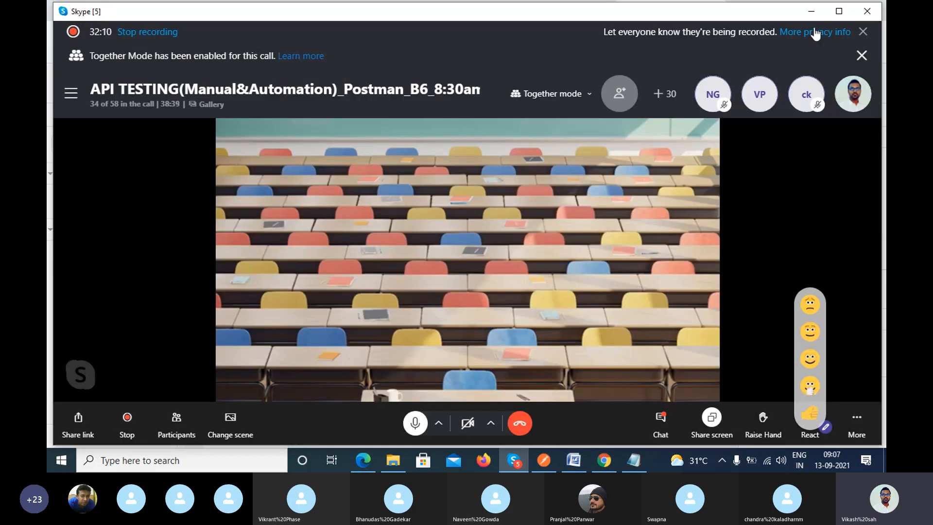
{"action": "right_click", "coordinate": [763, 102]}
{"action": "left_click", "coordinate": [770, 109]}
Return to the draw.io diagram and draw a straight horizontal arrow from the Hotel square to the Kitchen square.
{"action": "left_click", "coordinate": [811, 14]}
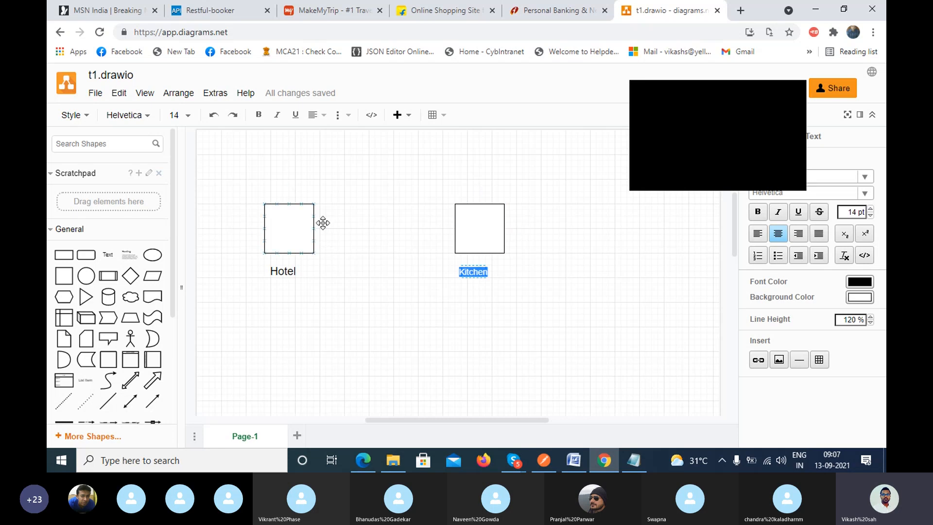
{"action": "left_click", "coordinate": [798, 90]}
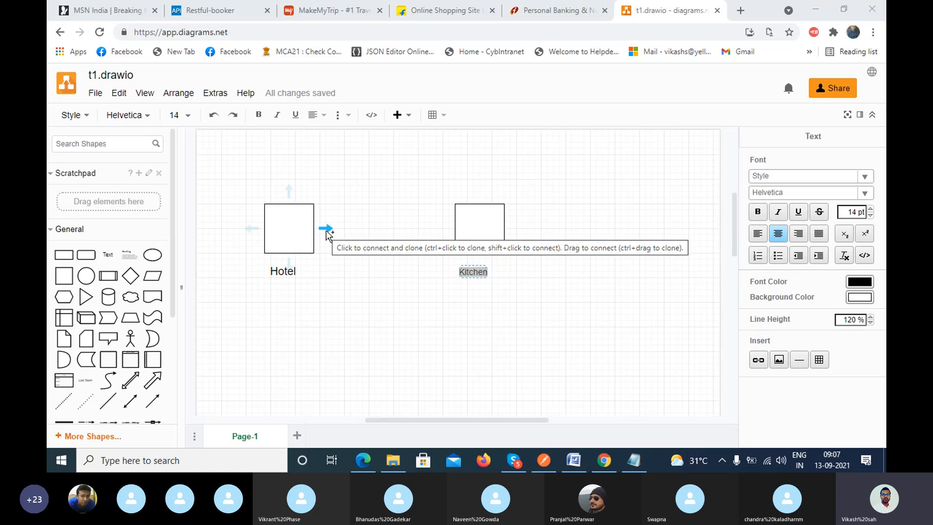
{"action": "left_click", "coordinate": [326, 309]}
{"action": "left_click_drag", "start_coordinate": [153, 396], "coordinate": [315, 218]}
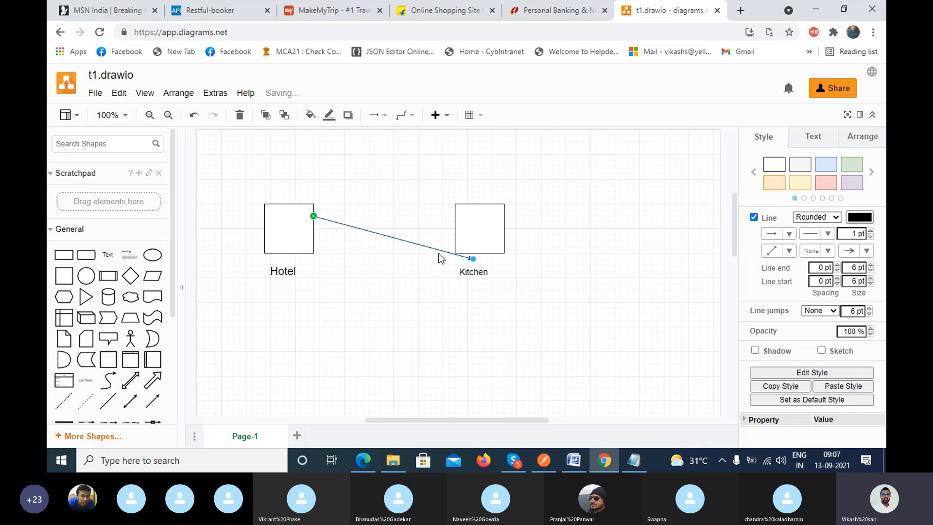
{"action": "left_click_drag", "start_coordinate": [473, 259], "coordinate": [455, 217]}
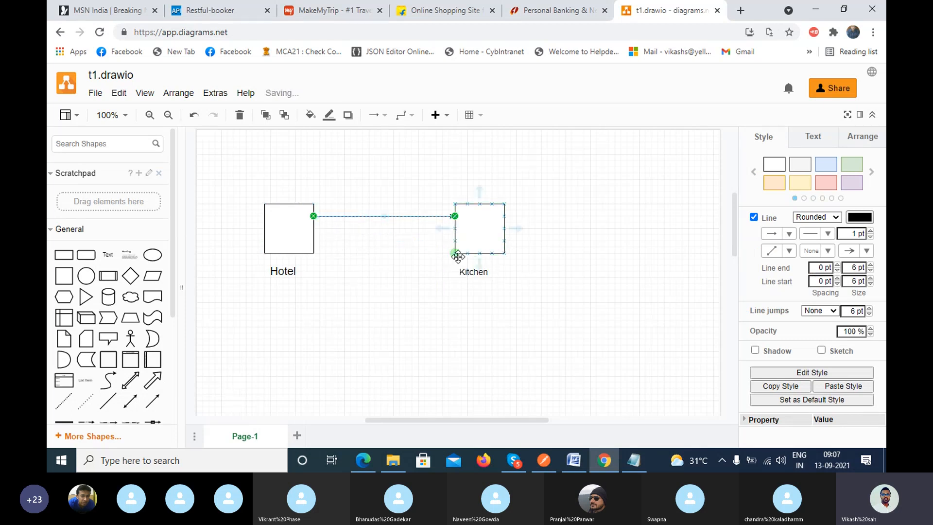
{"action": "left_click", "coordinate": [474, 304]}
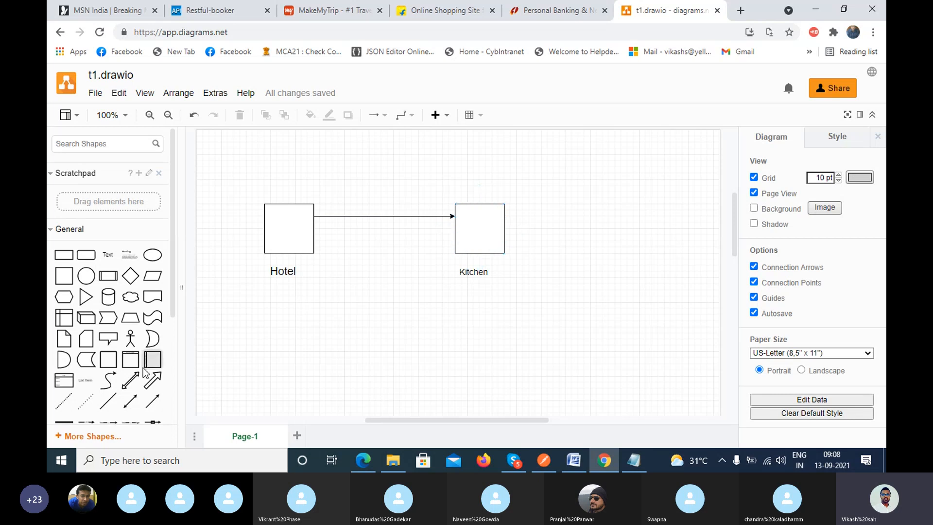
Draw a return arrow from the Kitchen square to the Hotel square, below the first arrow.
{"action": "left_click", "coordinate": [152, 401]}
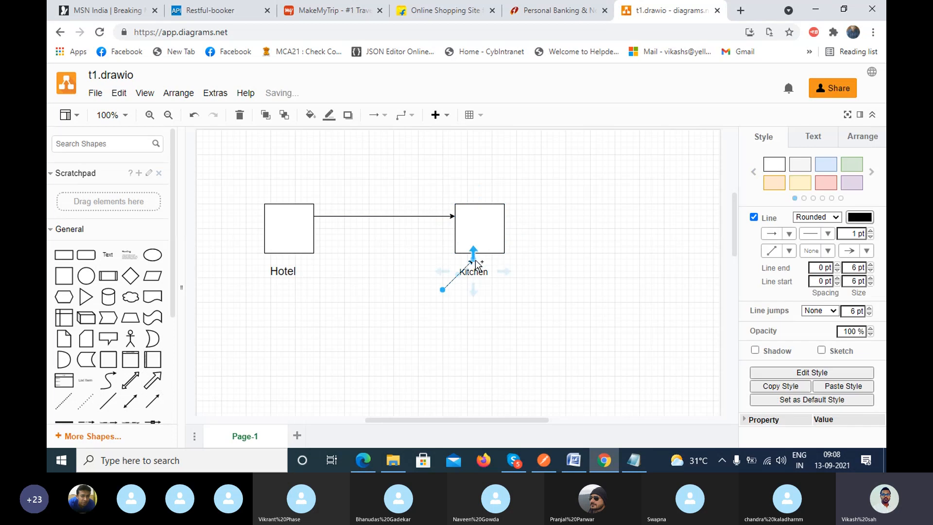
{"action": "left_click_drag", "start_coordinate": [473, 258], "coordinate": [313, 240]}
{"action": "left_click_drag", "start_coordinate": [443, 290], "coordinate": [454, 241]}
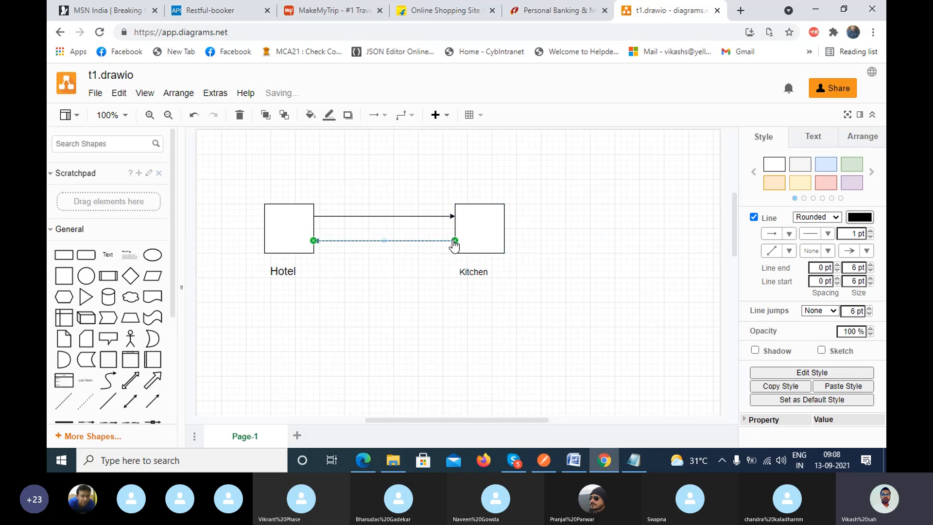
{"action": "left_click", "coordinate": [339, 294]}
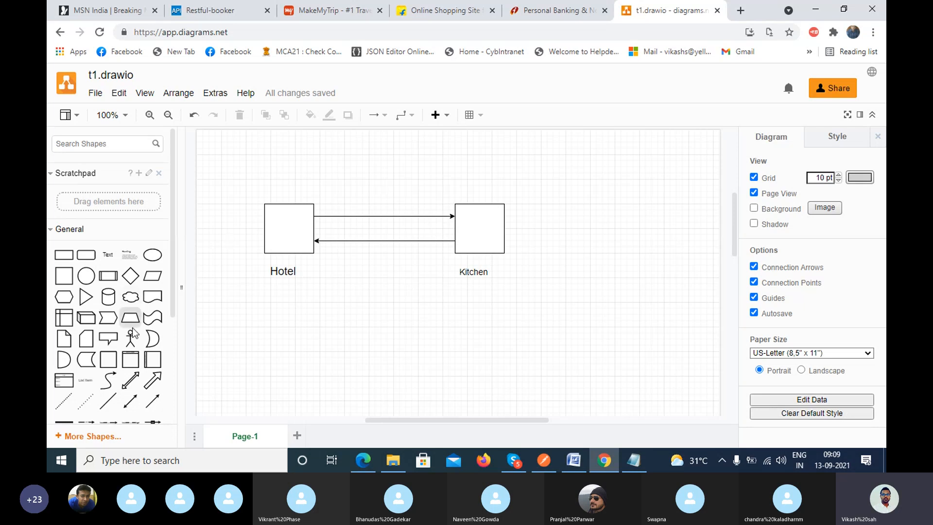
Add an Actor figure and place it above the arrows, midway between the Hotel and Kitchen squares.
{"action": "left_click", "coordinate": [132, 346]}
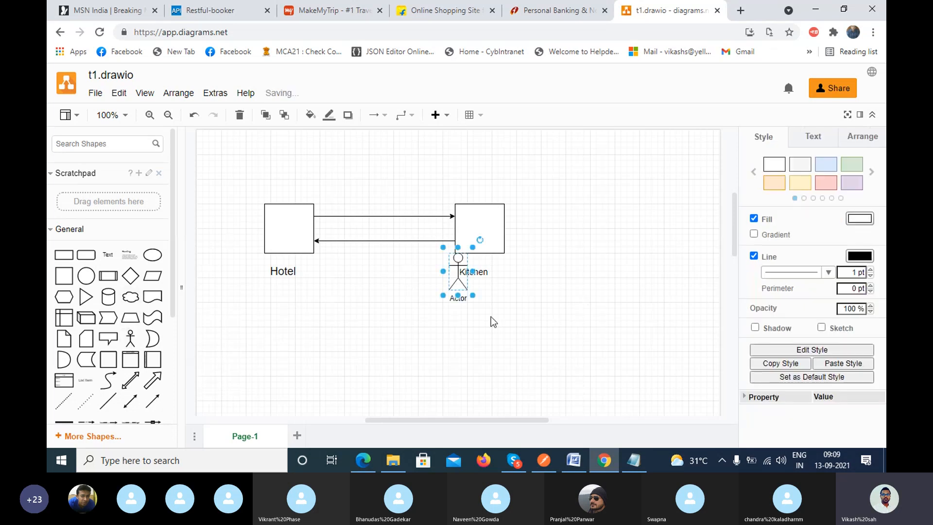
{"action": "left_click_drag", "start_coordinate": [465, 283], "coordinate": [397, 181]}
{"action": "left_click", "coordinate": [448, 186]}
{"action": "left_click", "coordinate": [397, 196]}
{"action": "left_click", "coordinate": [434, 182]}
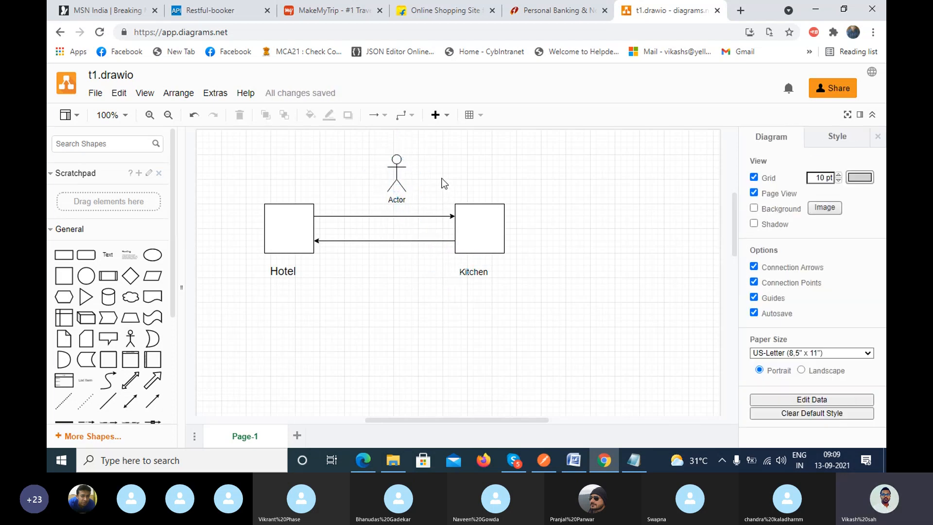
Add the text label "Waiter" beside the Actor figure and set its font size to 14.
{"action": "double_click", "coordinate": [425, 173]}
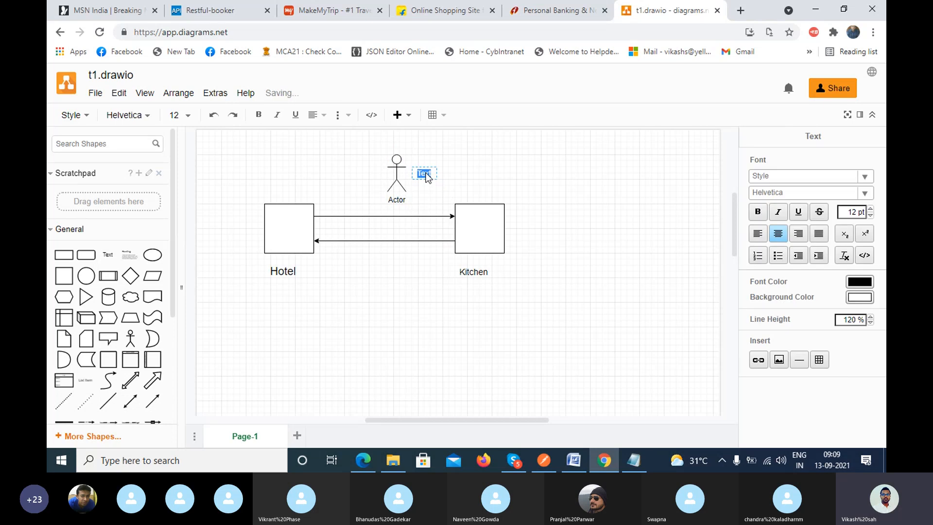
{"action": "type", "text": "W"}
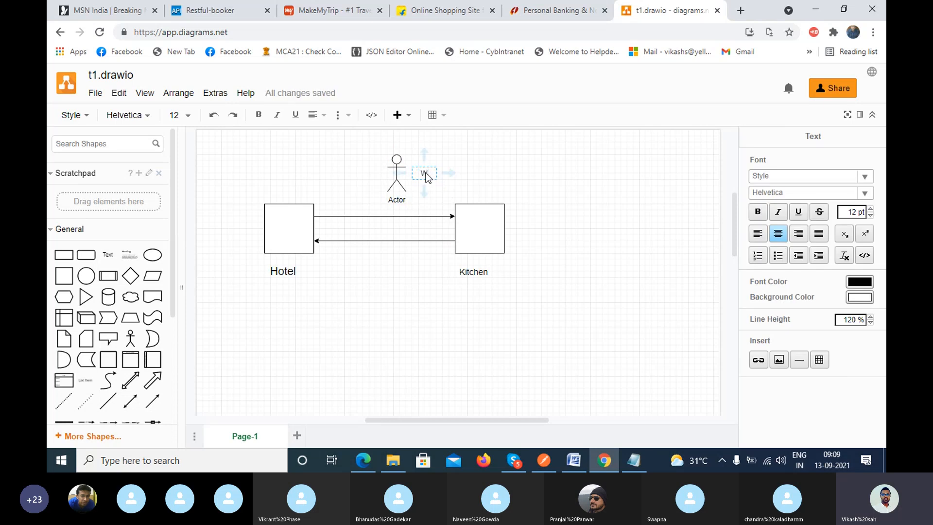
{"action": "type", "text": "ater"}
{"action": "double_click", "coordinate": [426, 172]}
{"action": "left_click", "coordinate": [190, 116]}
{"action": "left_click", "coordinate": [190, 241]}
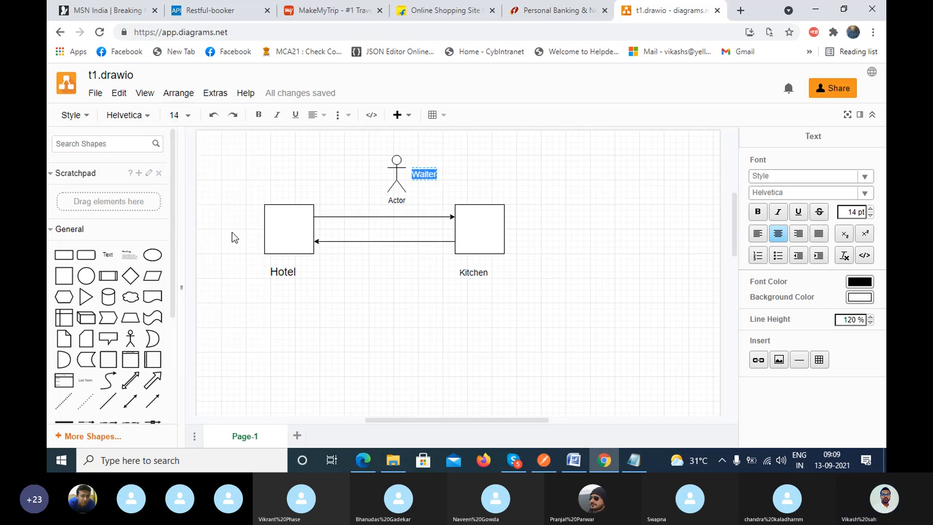
{"action": "left_click", "coordinate": [470, 170]}
{"action": "left_click", "coordinate": [463, 176]}
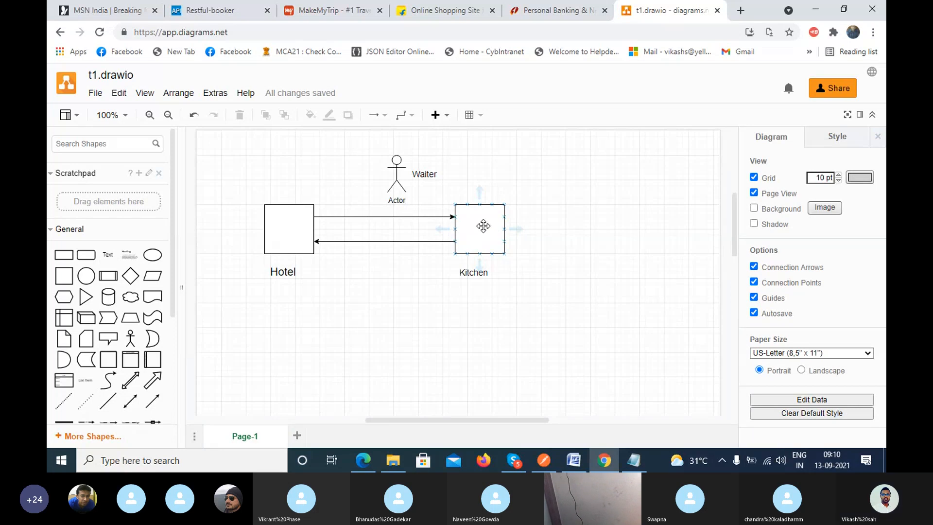
Check the Skype call window and return to the draw.io diagram, dismissing the floating call preview.
{"action": "left_click", "coordinate": [514, 460]}
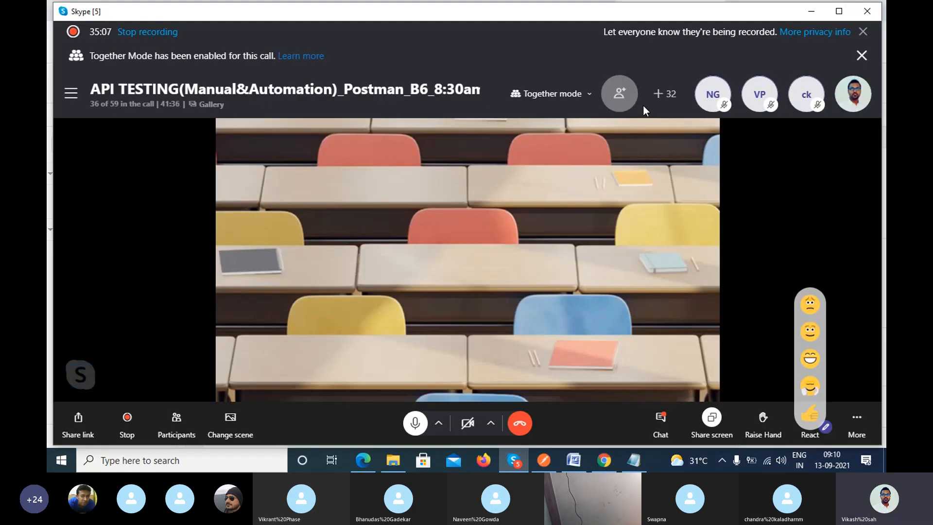
{"action": "left_click", "coordinate": [810, 11]}
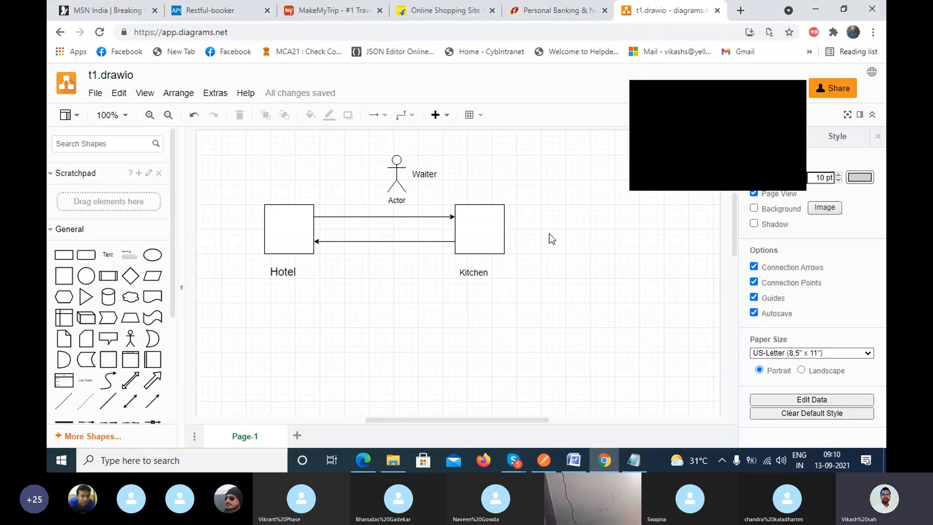
{"action": "left_click", "coordinate": [798, 92]}
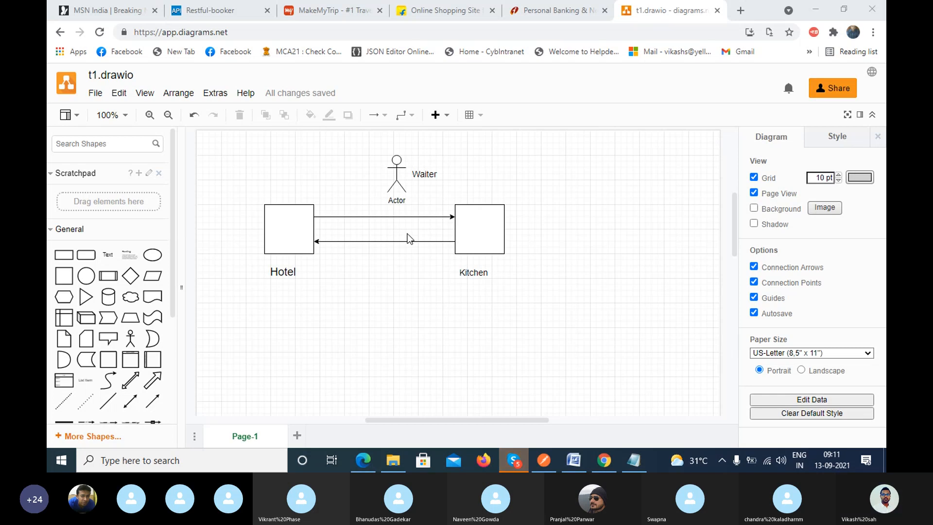
Switch to the Skype call, read the latest chat messages, and close the chat.
{"action": "left_click", "coordinate": [514, 460]}
{"action": "left_click", "coordinate": [660, 419]}
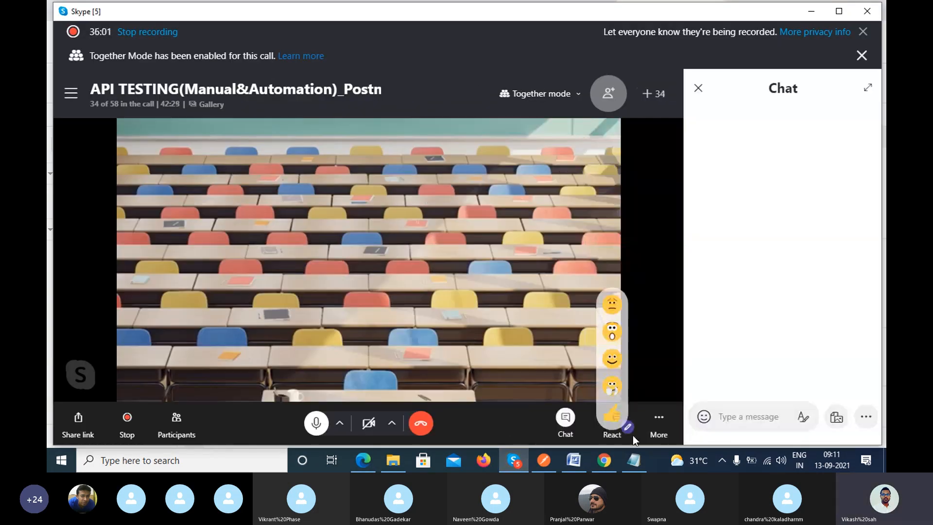
{"action": "scroll", "coordinate": [757, 372], "scroll_direction": "down", "scroll_amount": 1}
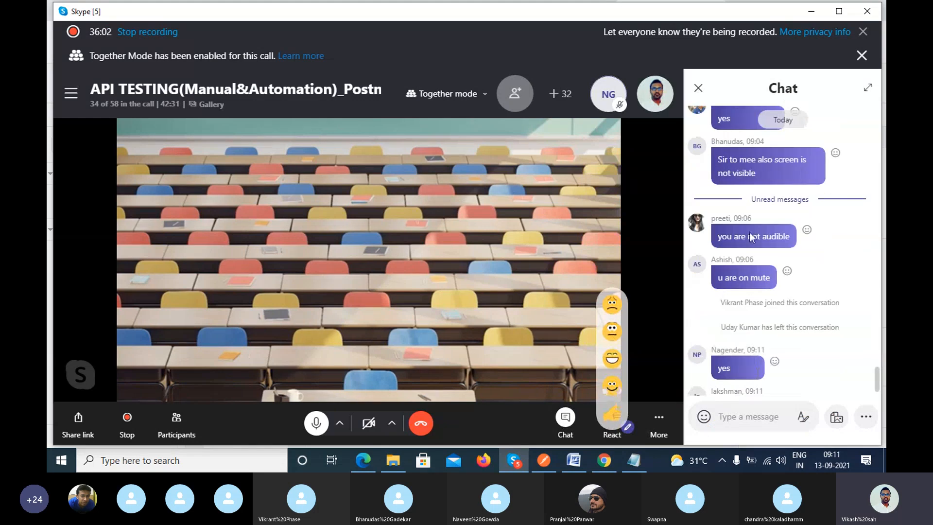
{"action": "scroll", "coordinate": [793, 329], "scroll_direction": "down", "scroll_amount": 1}
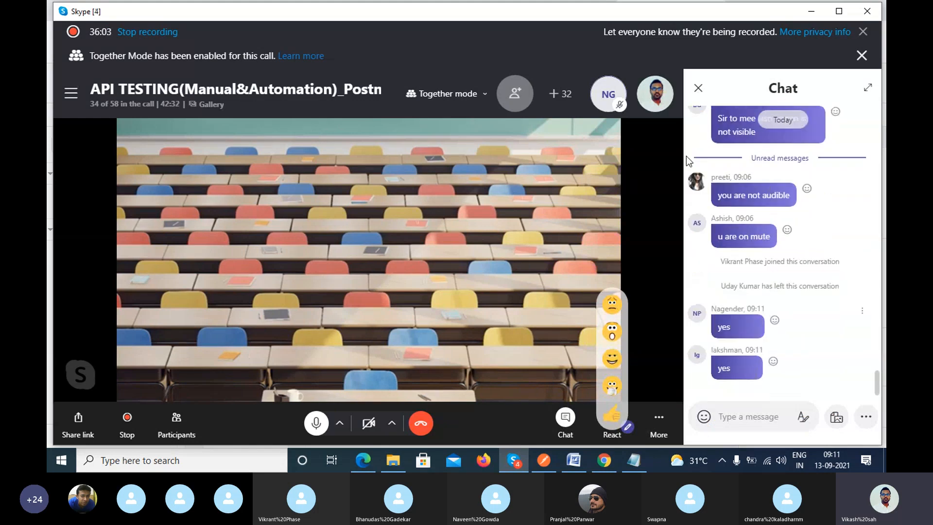
{"action": "left_click", "coordinate": [697, 88]}
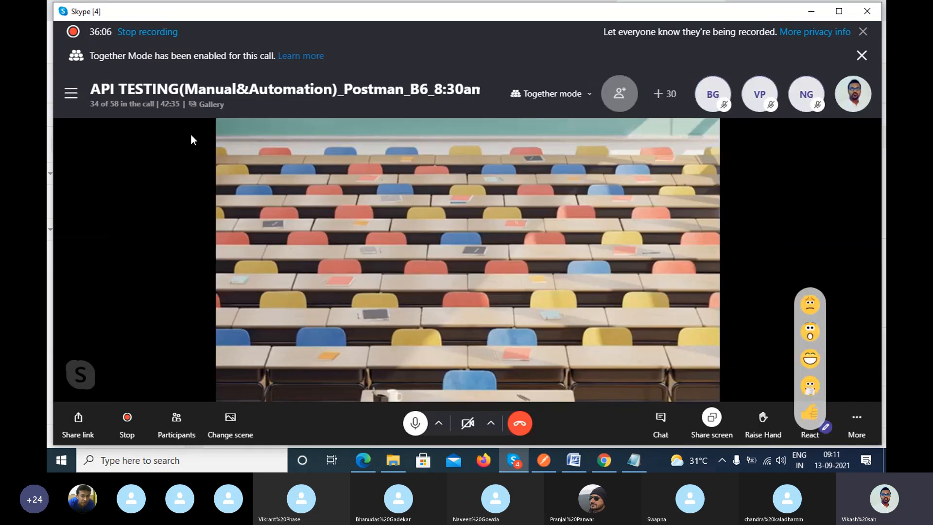
Check the full call participant list for open microphones, close it, and return to the diagram without the floating call preview.
{"action": "left_click", "coordinate": [116, 105]}
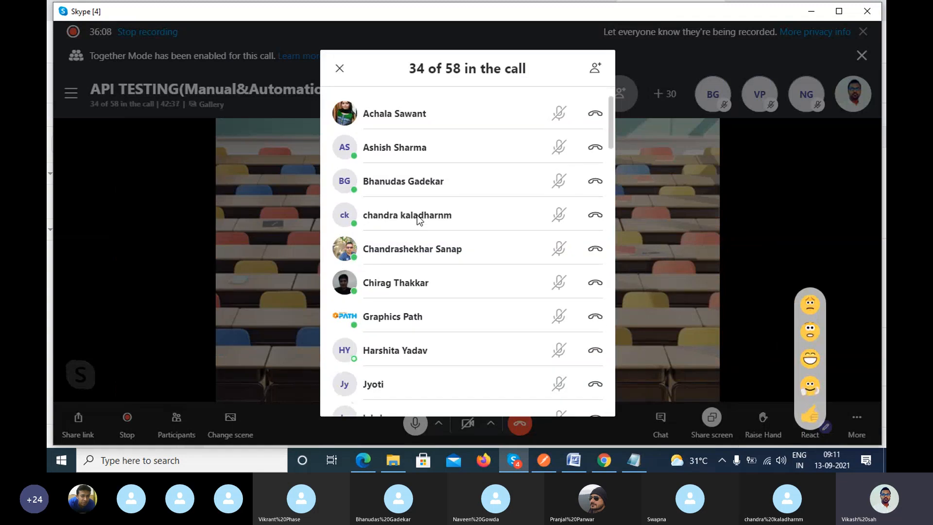
{"action": "scroll", "coordinate": [489, 267], "scroll_direction": "down", "scroll_amount": 3}
{"action": "scroll", "coordinate": [489, 266], "scroll_direction": "down", "scroll_amount": 7}
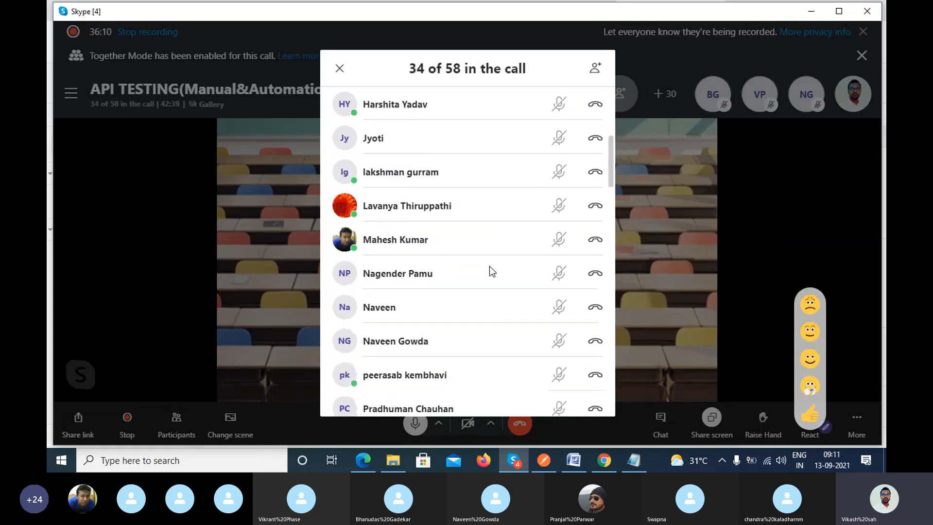
{"action": "scroll", "coordinate": [489, 266], "scroll_direction": "down", "scroll_amount": 7}
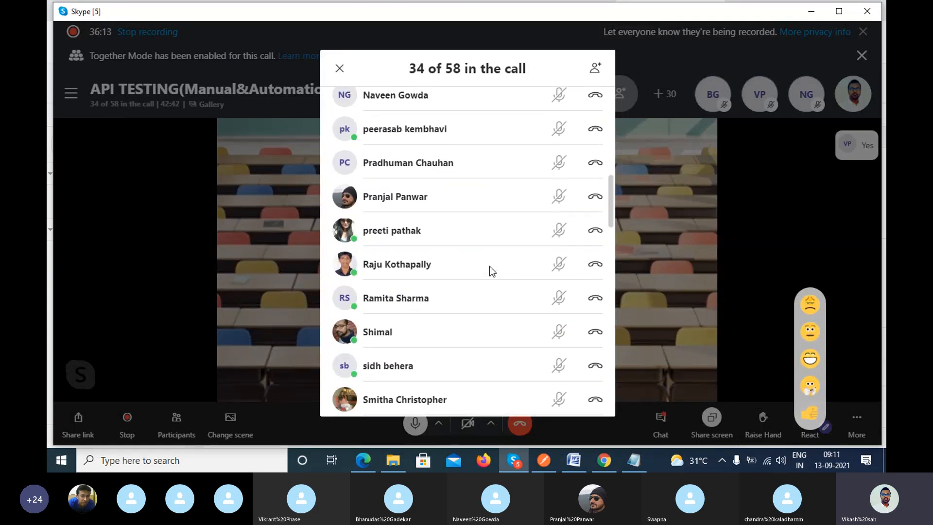
{"action": "scroll", "coordinate": [489, 266], "scroll_direction": "down", "scroll_amount": 7}
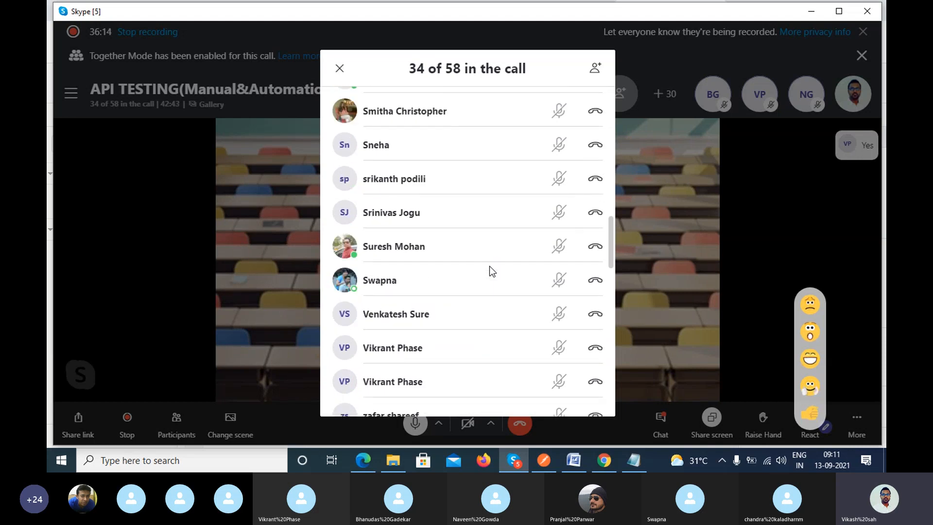
{"action": "scroll", "coordinate": [489, 266], "scroll_direction": "down", "scroll_amount": 7}
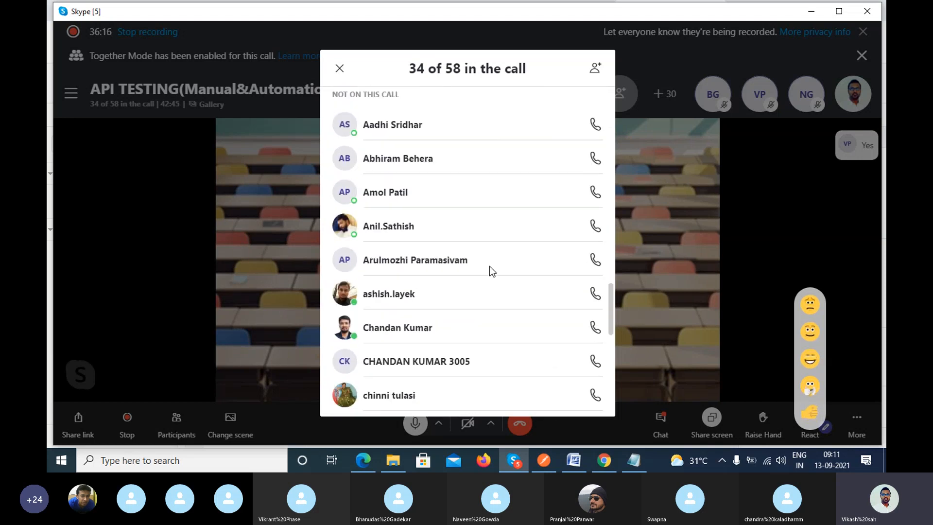
{"action": "scroll", "coordinate": [488, 266], "scroll_direction": "down", "scroll_amount": 7}
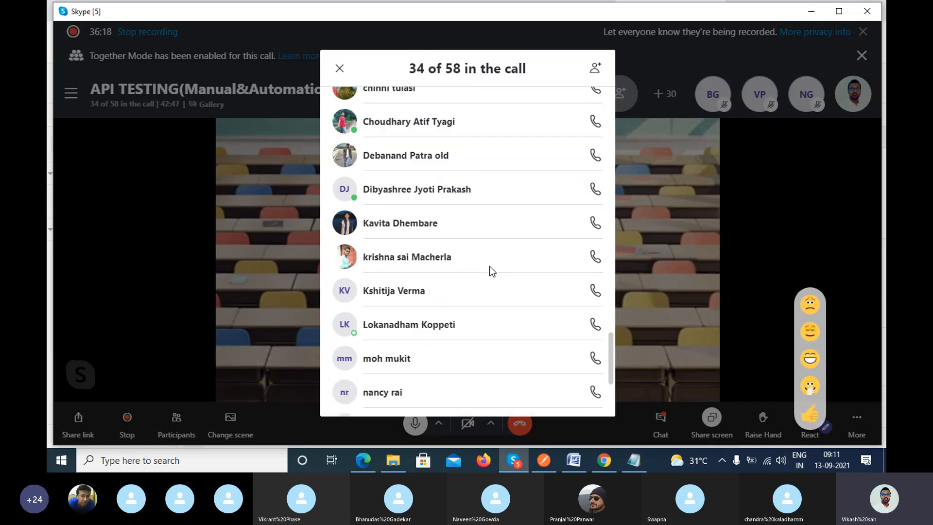
{"action": "left_click", "coordinate": [340, 68]}
{"action": "left_click", "coordinate": [810, 10]}
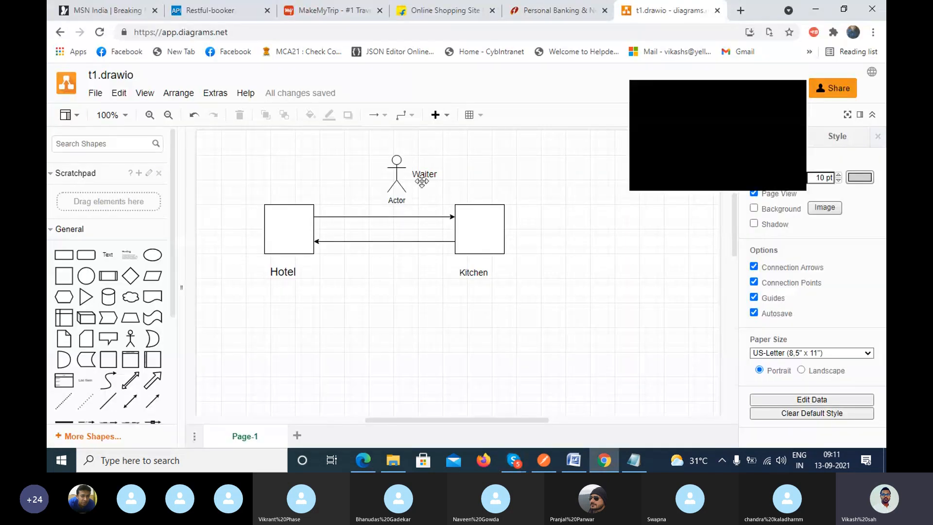
{"action": "left_click", "coordinate": [798, 98]}
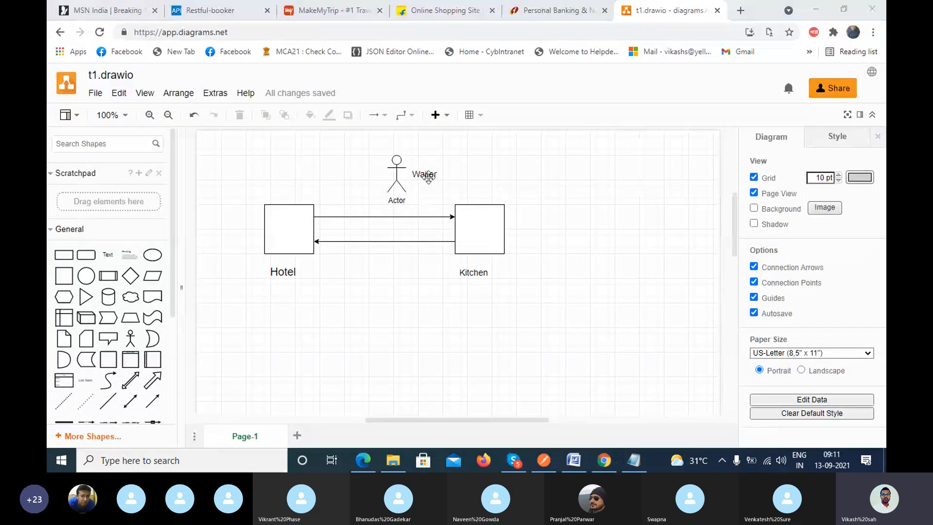
Add the text label "WebService" on the Actor's Hotel side and enlarge its font to match the Waiter label.
{"action": "mouse_move", "coordinate": [427, 177]}
{"action": "double_click", "coordinate": [359, 168]}
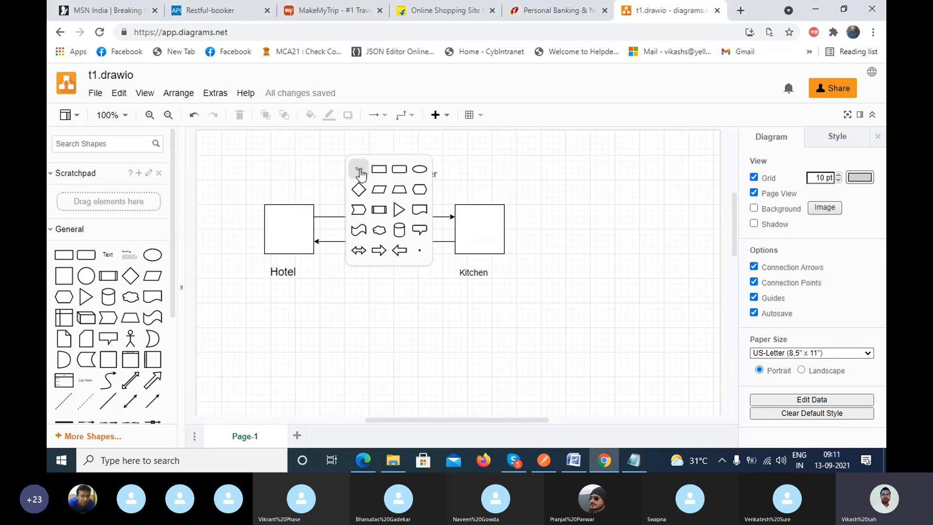
{"action": "left_click", "coordinate": [359, 169]}
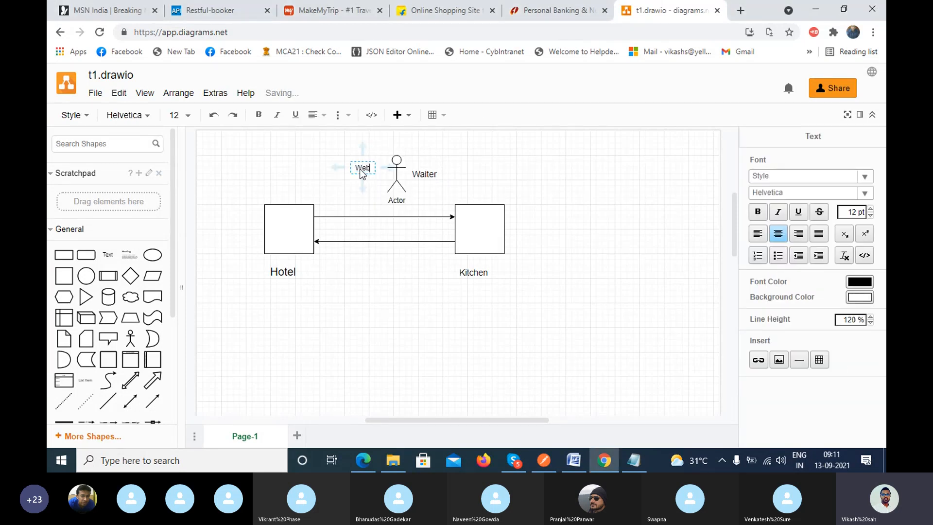
{"action": "type", "text": "WebService"}
{"action": "double_click", "coordinate": [361, 169]}
{"action": "left_click", "coordinate": [187, 116]}
{"action": "left_click", "coordinate": [189, 245]}
{"action": "left_click", "coordinate": [294, 157]}
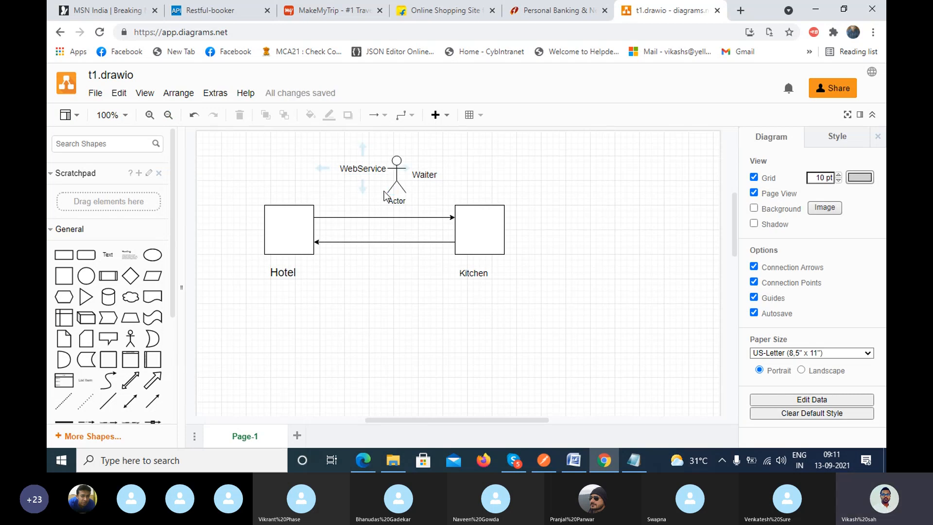
Place a text label below the Hotel caption and enter "APPLICATION_1/DEVICE_1" in it.
{"action": "double_click", "coordinate": [284, 292]}
{"action": "left_click", "coordinate": [284, 292]}
{"action": "type", "text": "APPLICATION_1"}
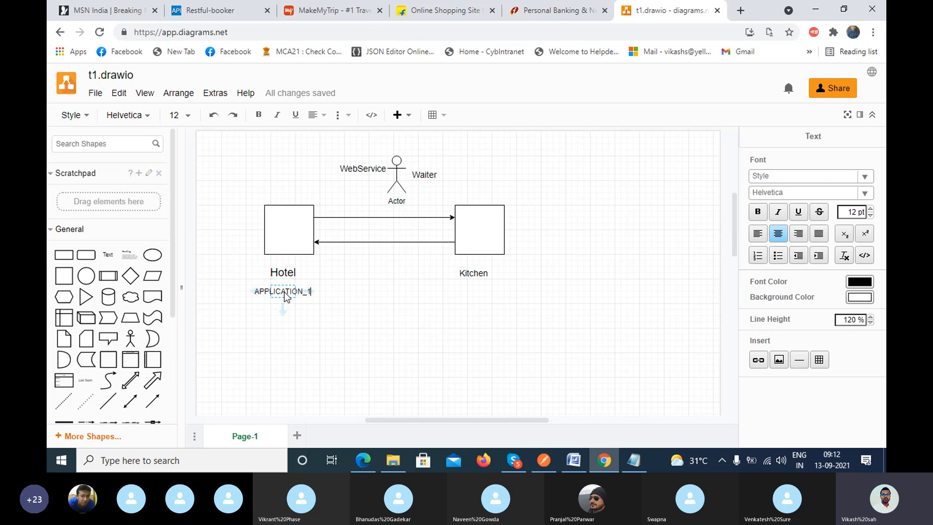
{"action": "type", "text": "/DEVICE"}
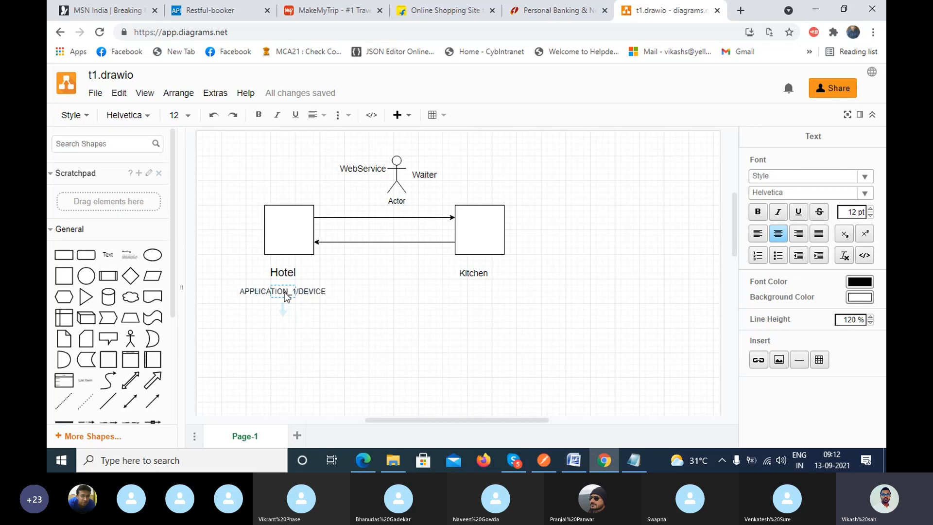
{"action": "type", "text": "_1"}
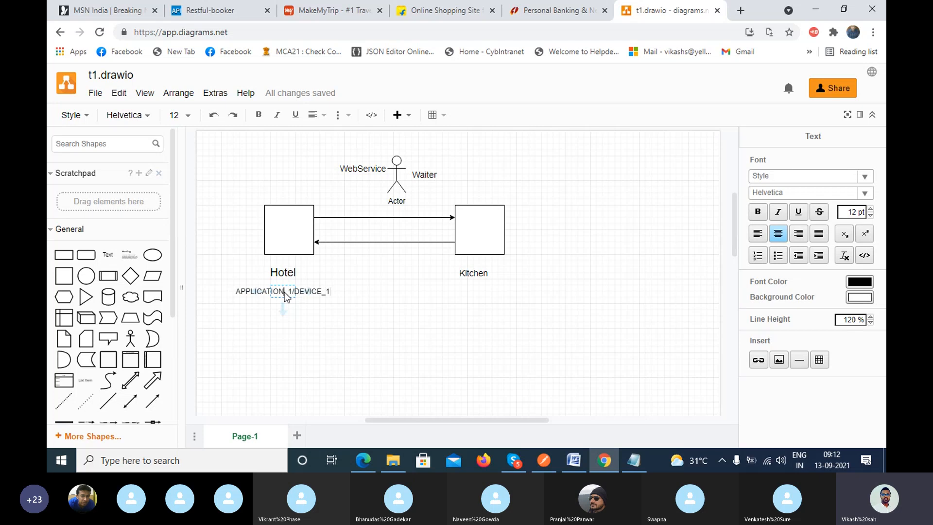
Add the text label "APPLICATION_2/Device_2" below the Kitchen caption.
{"action": "double_click", "coordinate": [471, 290]}
{"action": "left_click", "coordinate": [471, 291]}
{"action": "type", "text": "APPLI"}
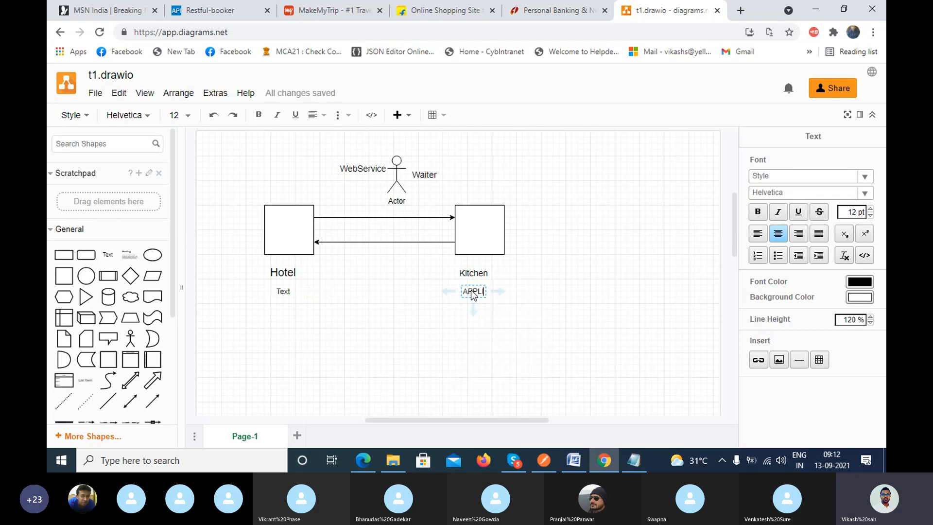
{"action": "type", "text": "CATION"}
{"action": "type", "text": " 2"}
{"action": "key", "text": "BackSpace"}
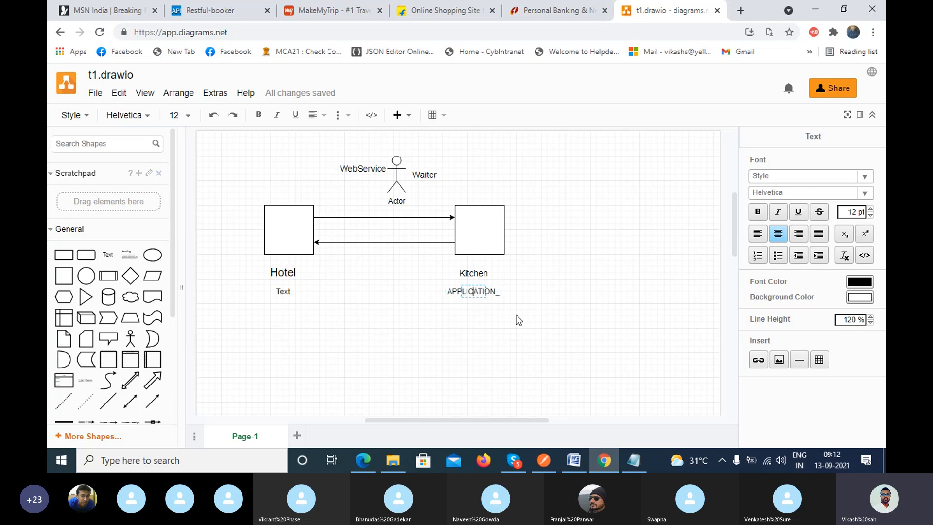
{"action": "key", "text": "End"}
{"action": "type", "text": "2/Device"}
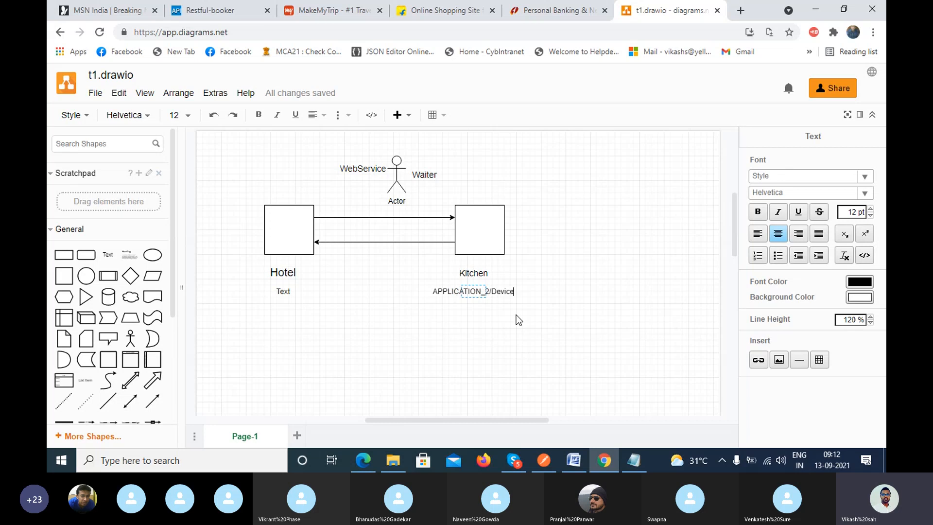
{"action": "type", "text": "_2"}
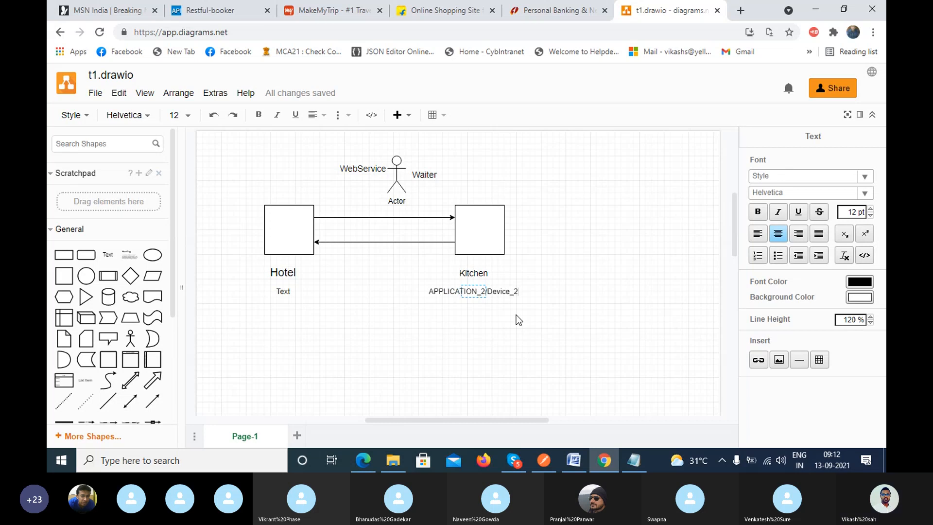
{"action": "left_click", "coordinate": [328, 362]}
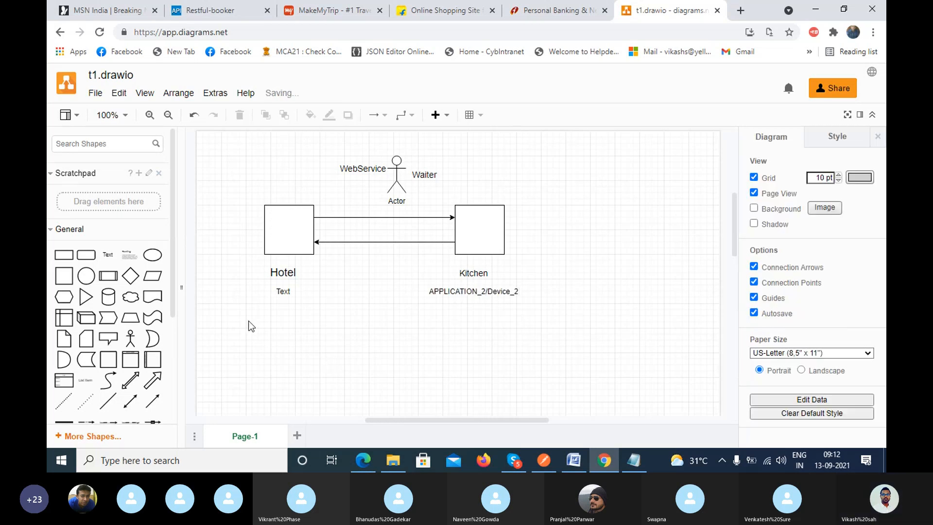
Replace the placeholder text below the Hotel caption with "APPLICATION_1".
{"action": "double_click", "coordinate": [282, 293]}
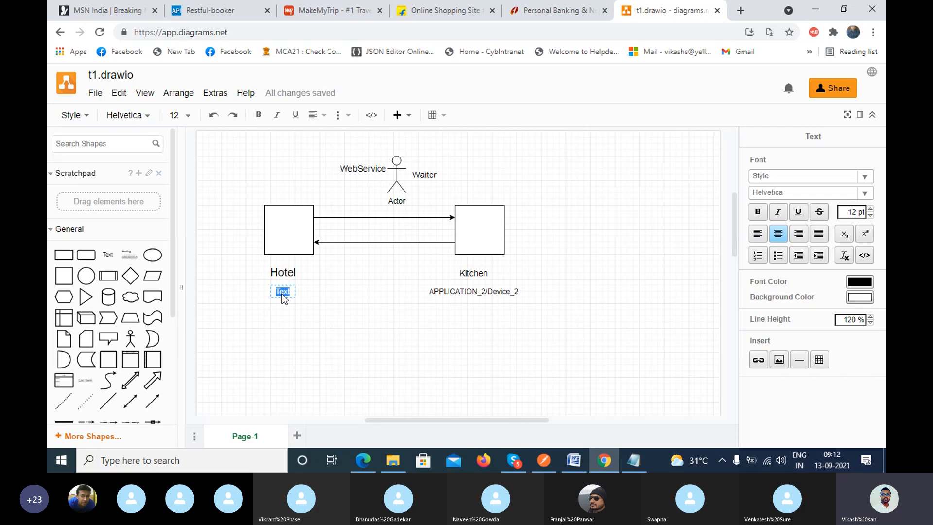
{"action": "type", "text": "APPLICATION_1"}
{"action": "left_click", "coordinate": [372, 321]}
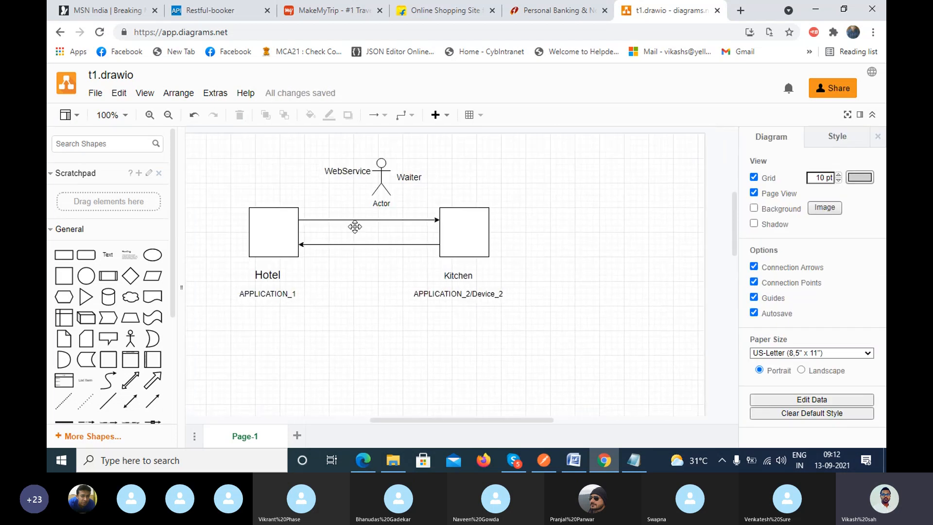
Check the Skype call window briefly and return to the labelled diagram.
{"action": "left_click_drag", "start_coordinate": [355, 227], "coordinate": [352, 229]}
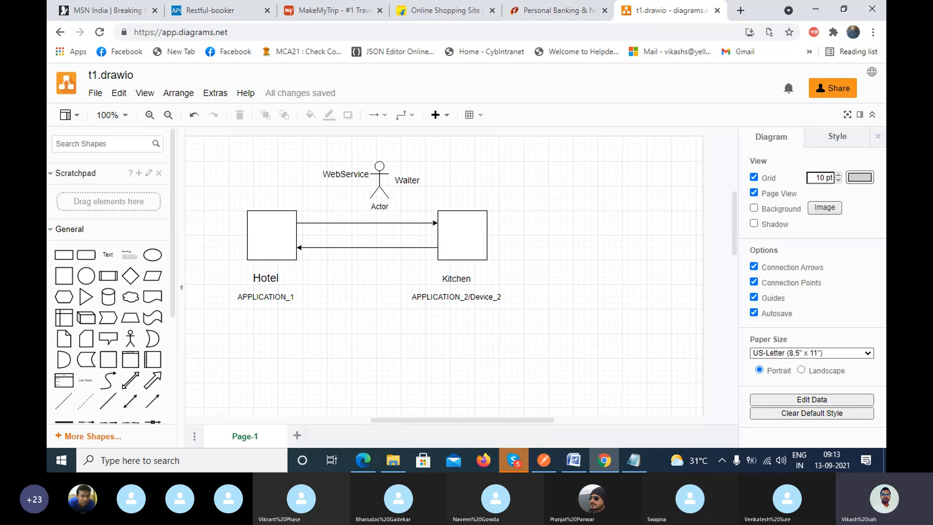
{"action": "left_click", "coordinate": [514, 460]}
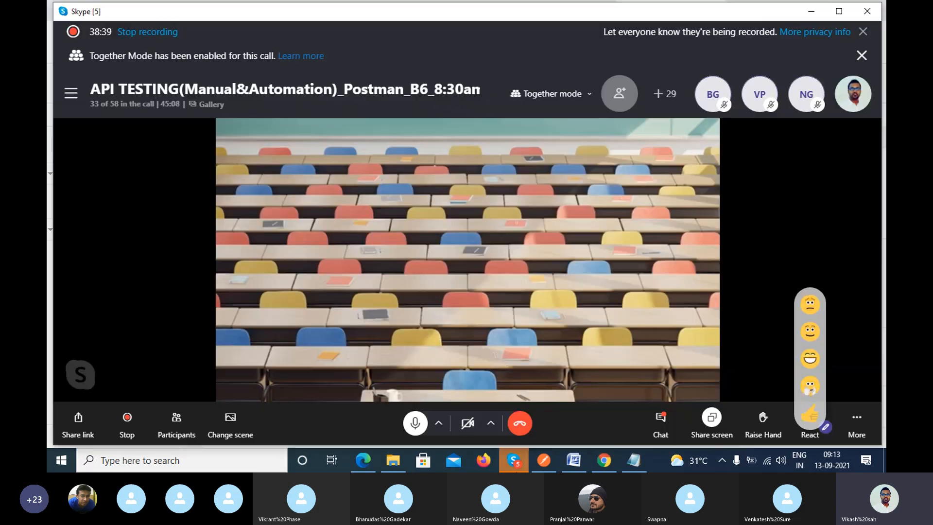
{"action": "left_click", "coordinate": [819, 13]}
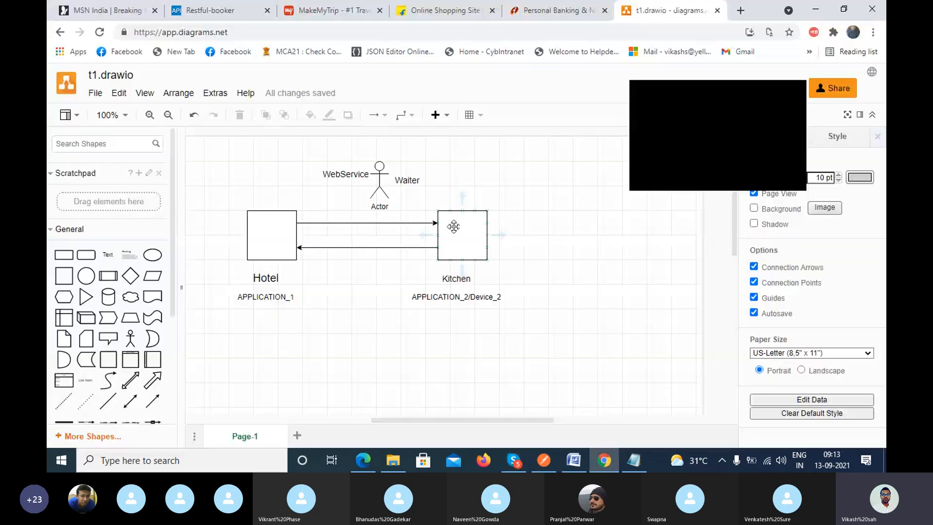
Dismiss the shape picker above the Hotel square and close the floating Skype call preview covering the diagram.
{"action": "double_click", "coordinate": [251, 160]}
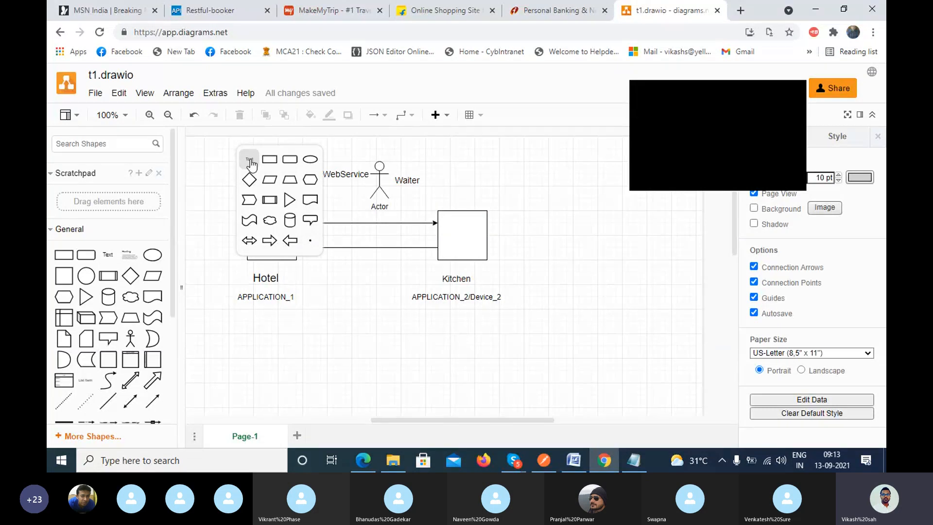
{"action": "left_click", "coordinate": [237, 162]}
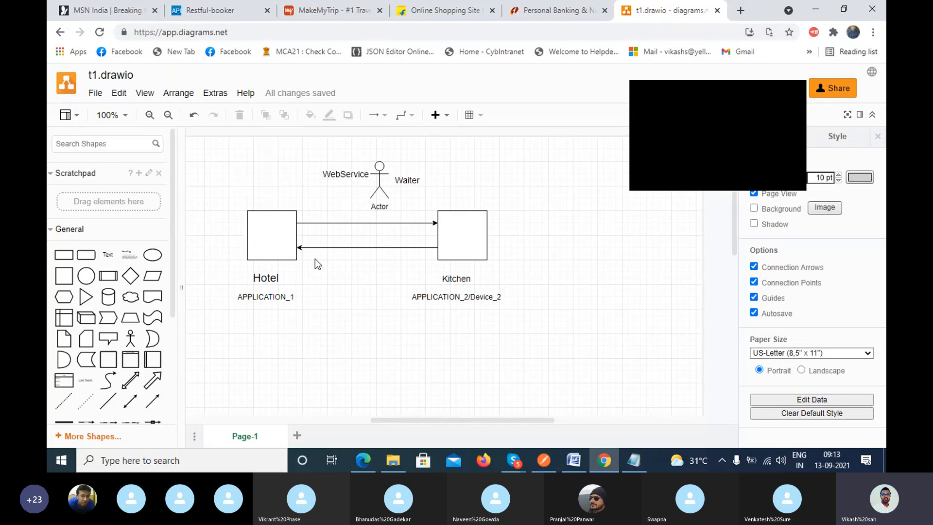
{"action": "left_click", "coordinate": [797, 89]}
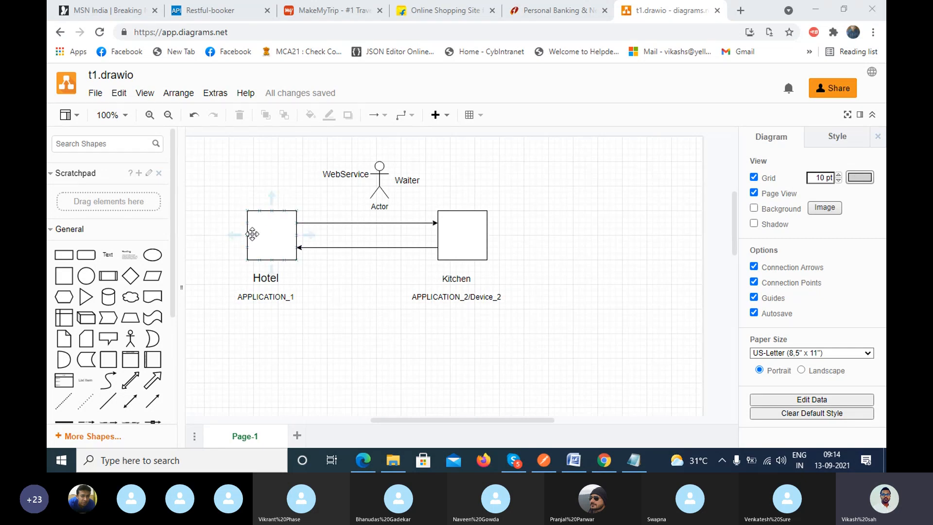
{"action": "left_click", "coordinate": [281, 251]}
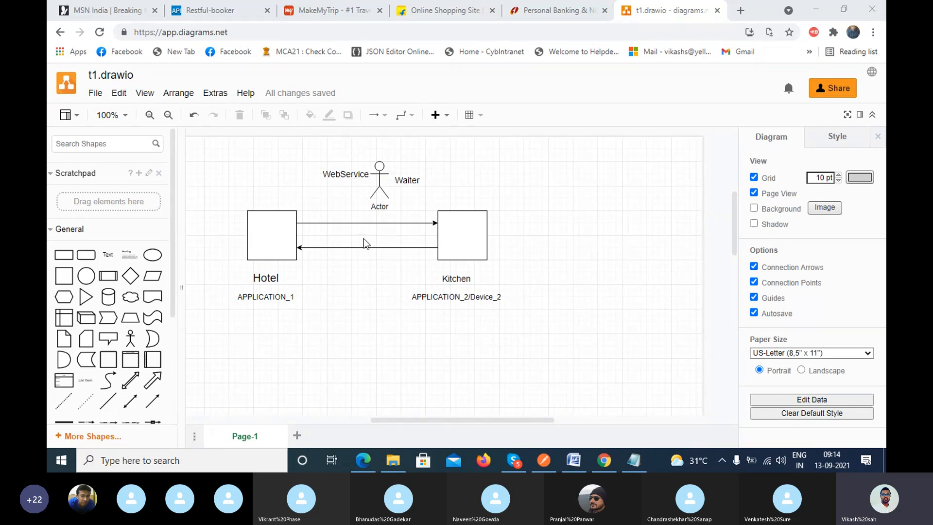
Read the newest replies in the Skype call's chat, then return to the diagram without the floating call preview.
{"action": "mouse_move", "coordinate": [481, 237]}
{"action": "left_click", "coordinate": [513, 460]}
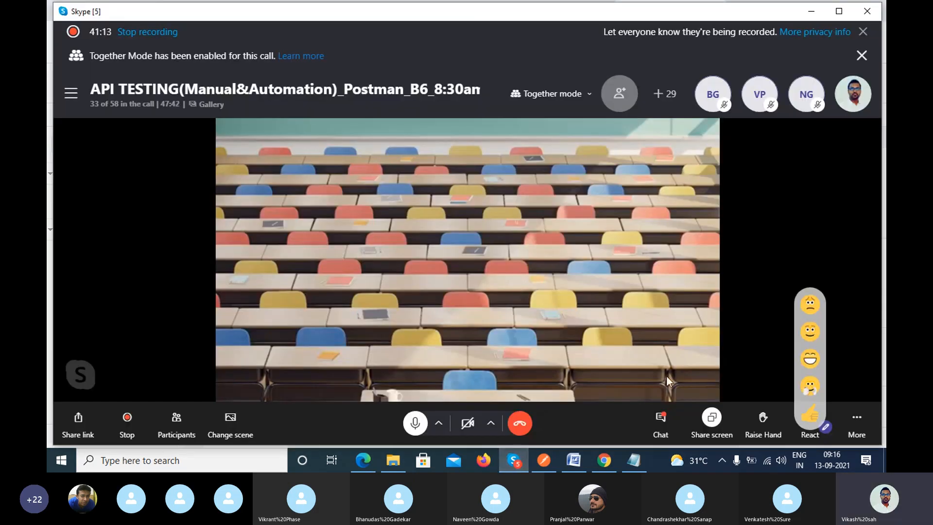
{"action": "left_click", "coordinate": [669, 417]}
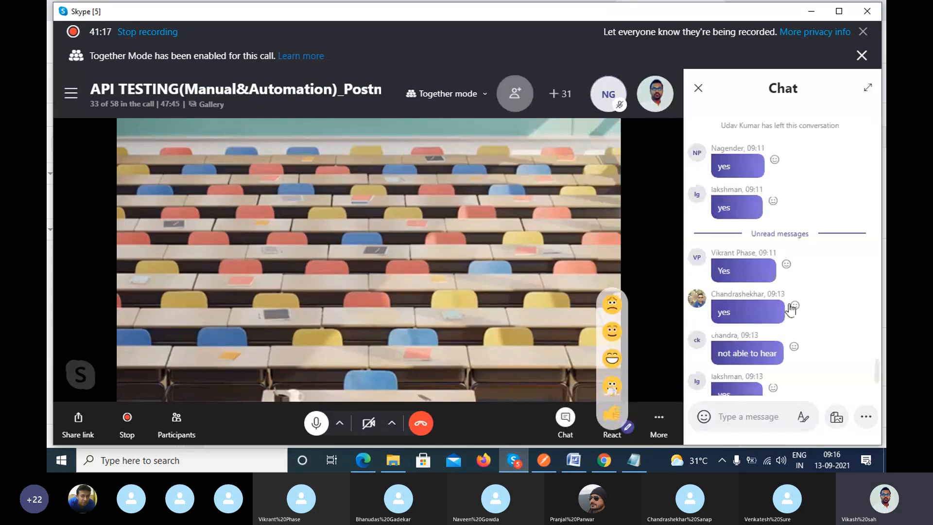
{"action": "scroll", "coordinate": [814, 366], "scroll_direction": "down", "scroll_amount": 4}
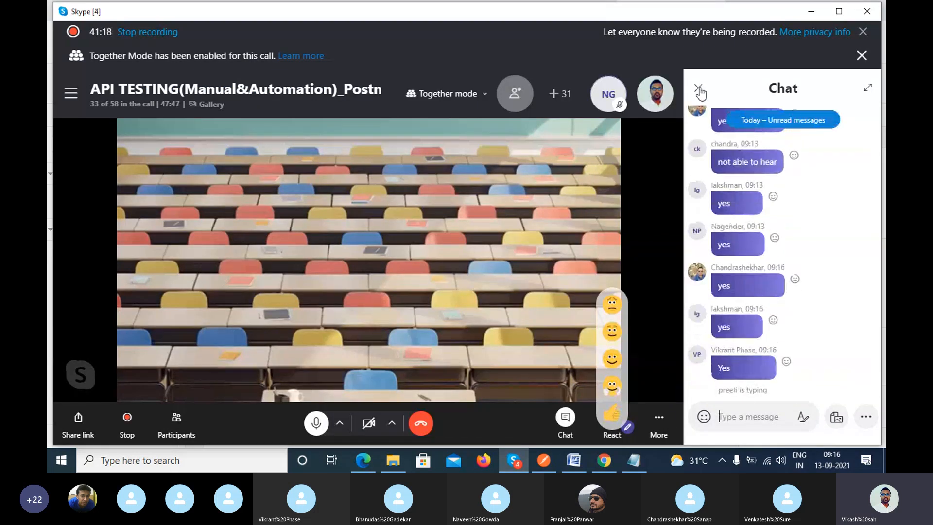
{"action": "left_click", "coordinate": [698, 89]}
{"action": "left_click", "coordinate": [810, 11]}
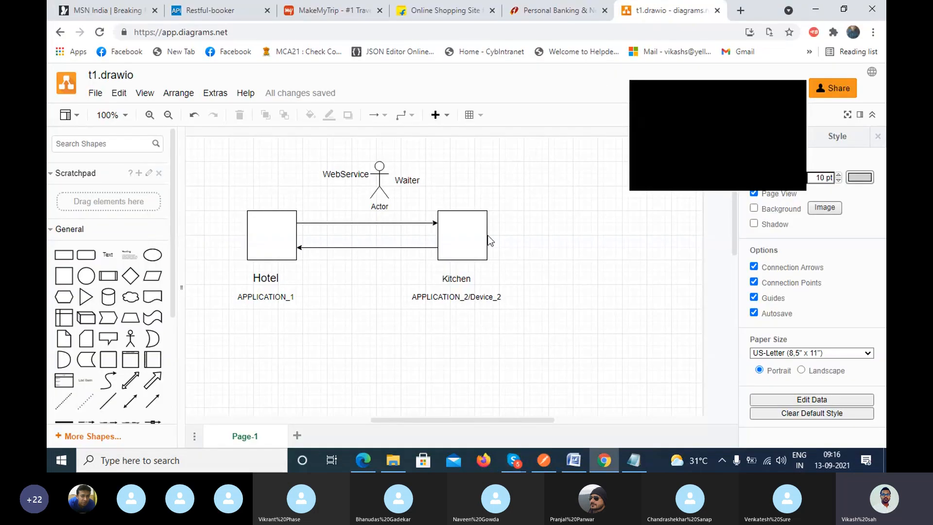
{"action": "left_click", "coordinate": [796, 88]}
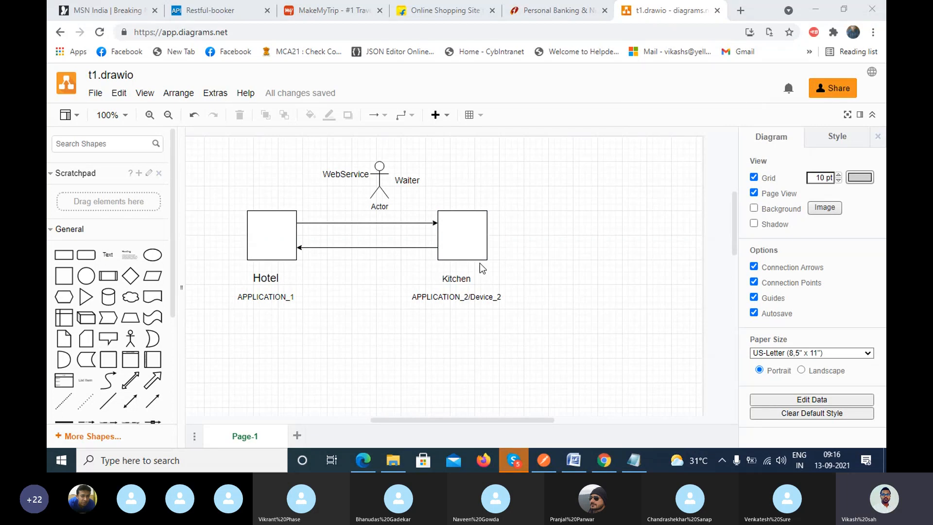
Switch to the MakeMyTrip site, bring its flight search form into view and close the developer tools.
{"action": "left_click", "coordinate": [360, 22]}
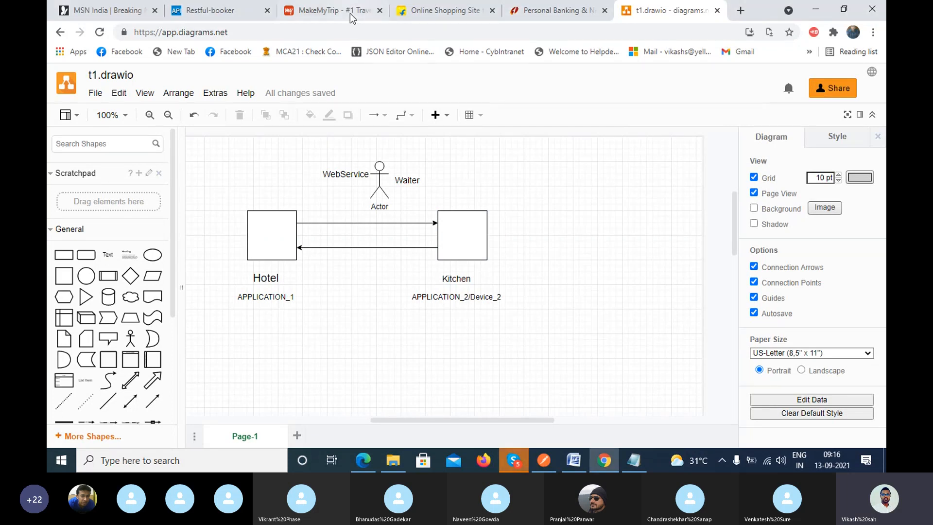
{"action": "left_click", "coordinate": [350, 13]}
{"action": "left_click_drag", "start_coordinate": [651, 209], "coordinate": [652, 280]}
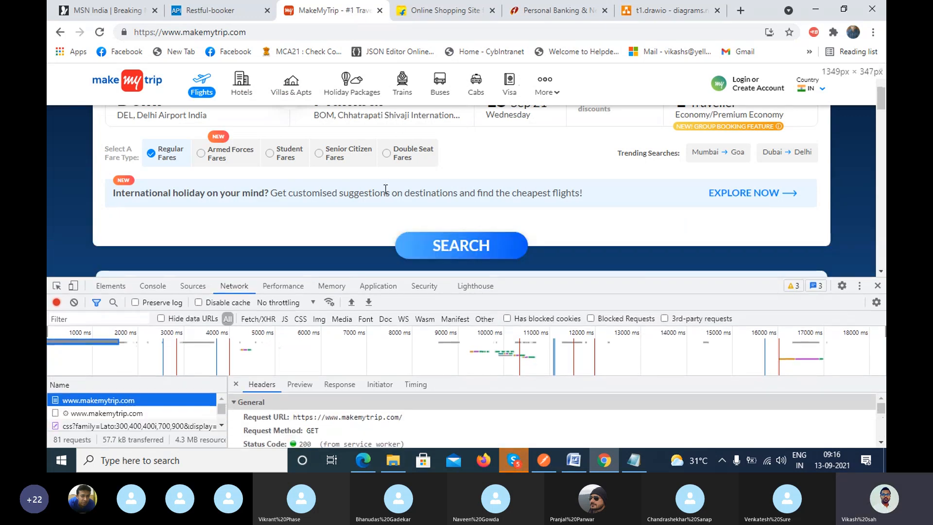
{"action": "scroll", "coordinate": [385, 189], "scroll_direction": "up", "scroll_amount": 3}
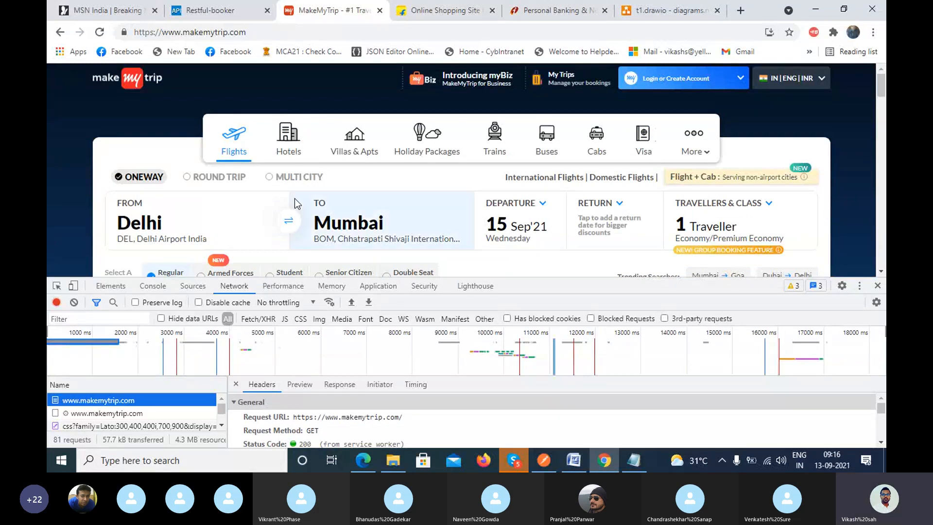
{"action": "left_click", "coordinate": [878, 285]}
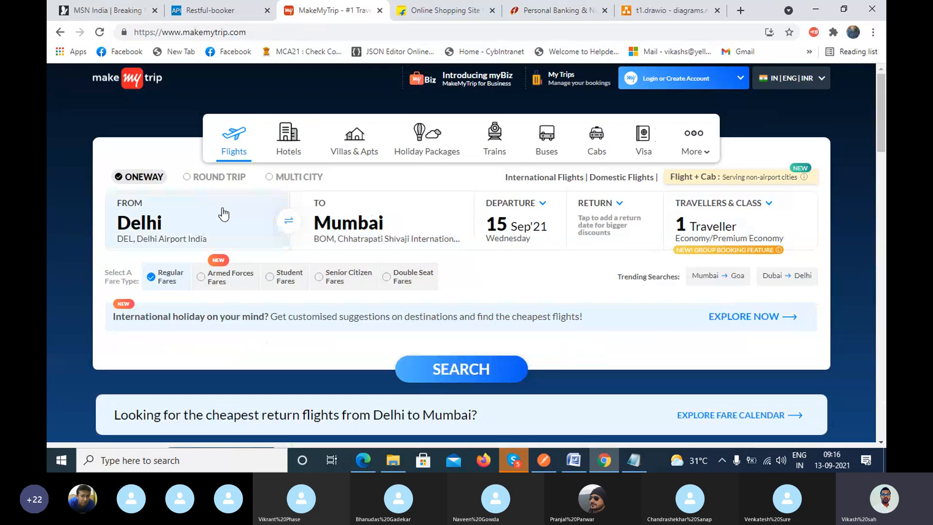
Set the departure date to 16 September 2021 and search one-way flights from Delhi to Mumbai.
{"action": "left_click", "coordinate": [520, 222]}
{"action": "left_click", "coordinate": [592, 371]}
{"action": "left_click", "coordinate": [461, 377]}
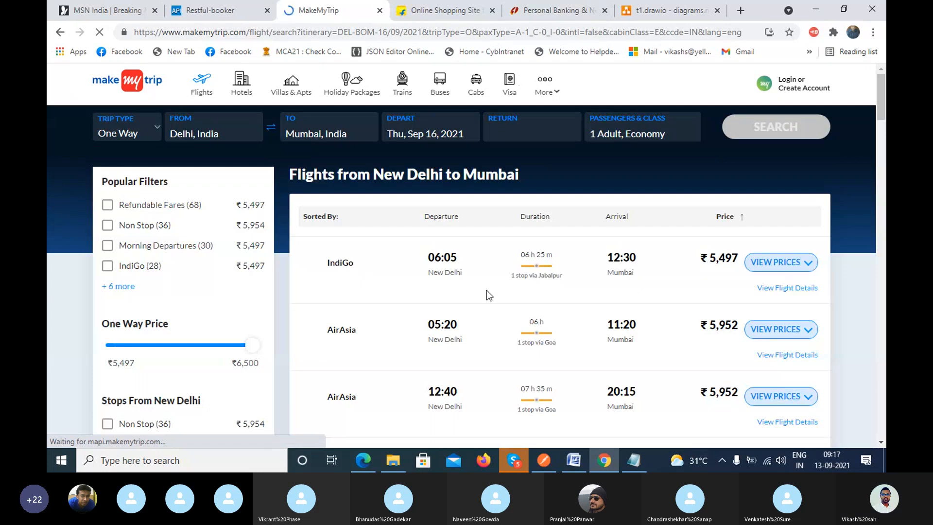
Examine the Delhi to Mumbai flight results, comparing the airlines, departure times and prices offered.
{"action": "scroll", "coordinate": [484, 285], "scroll_direction": "down", "scroll_amount": 2}
{"action": "scroll", "coordinate": [484, 284], "scroll_direction": "up", "scroll_amount": 2}
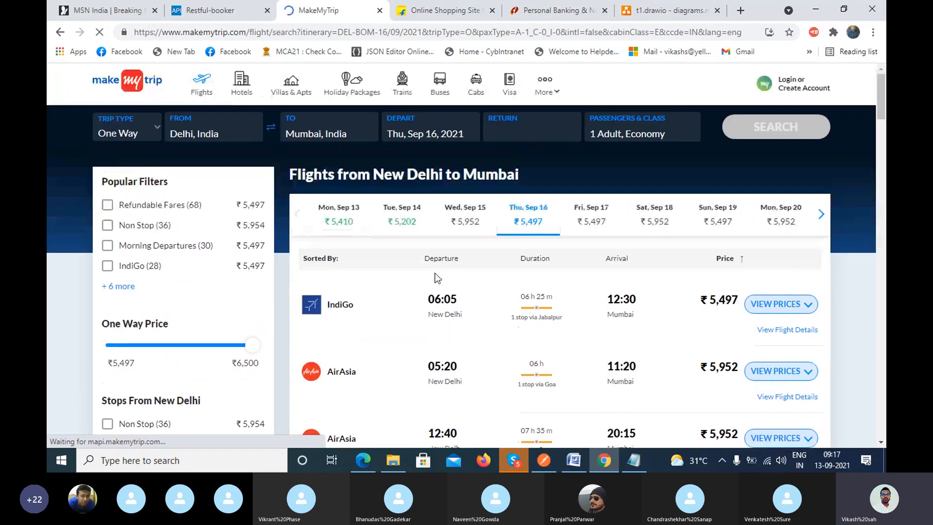
{"action": "scroll", "coordinate": [437, 278], "scroll_direction": "down", "scroll_amount": 2}
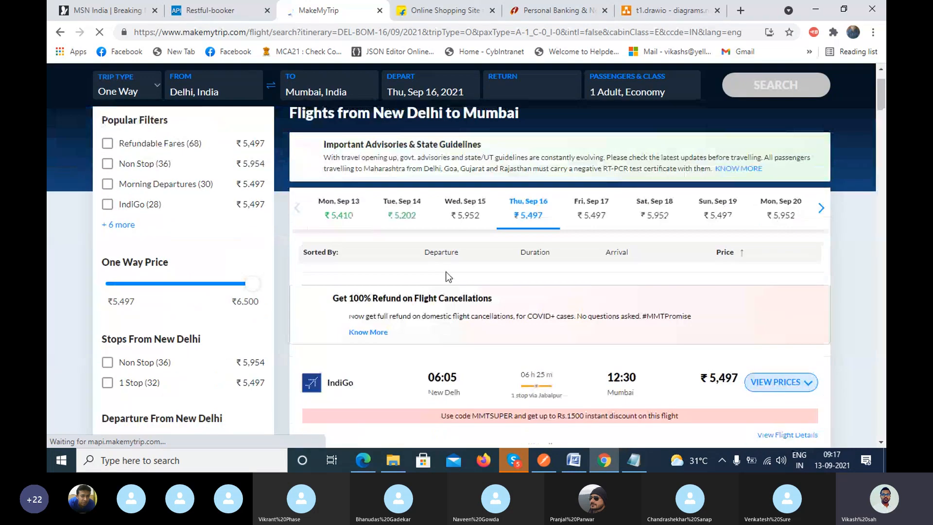
{"action": "scroll", "coordinate": [440, 264], "scroll_direction": "down", "scroll_amount": 3}
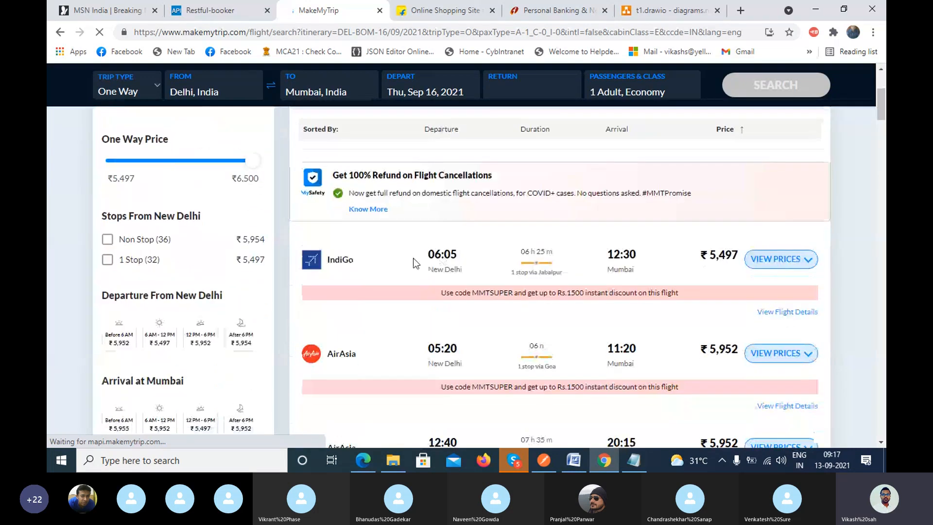
{"action": "scroll", "coordinate": [370, 220], "scroll_direction": "down", "scroll_amount": 1}
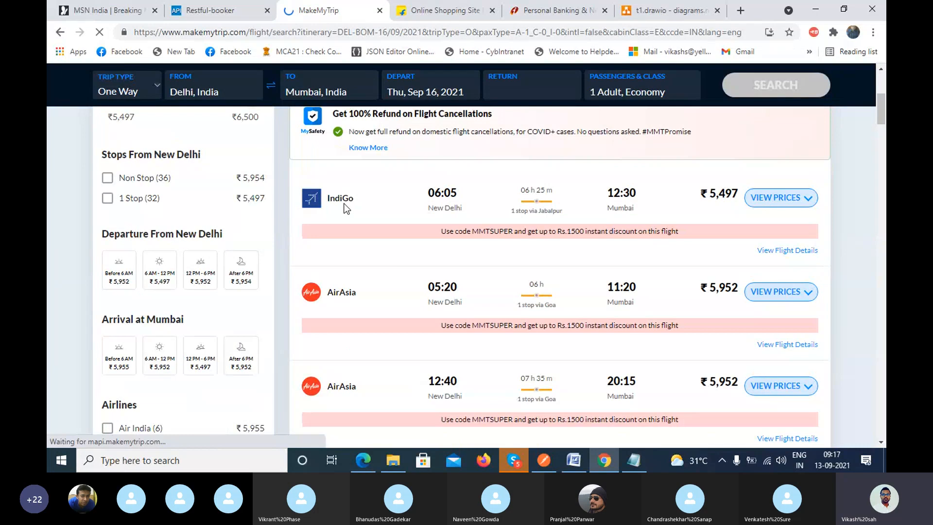
{"action": "scroll", "coordinate": [357, 296], "scroll_direction": "down", "scroll_amount": 1}
{"action": "scroll", "coordinate": [357, 295], "scroll_direction": "up", "scroll_amount": 2}
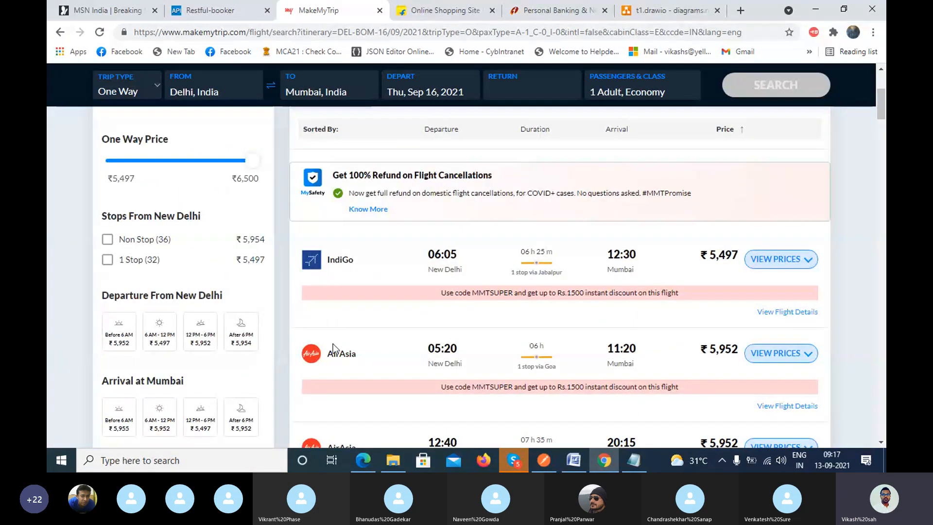
{"action": "scroll", "coordinate": [333, 343], "scroll_direction": "down", "scroll_amount": 3}
{"action": "scroll", "coordinate": [341, 328], "scroll_direction": "down", "scroll_amount": 7}
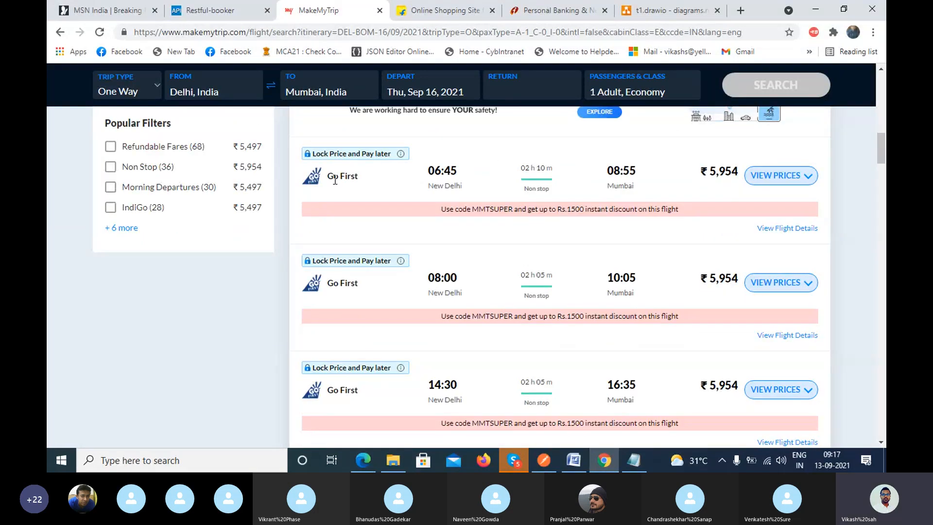
{"action": "scroll", "coordinate": [346, 287], "scroll_direction": "down", "scroll_amount": 12}
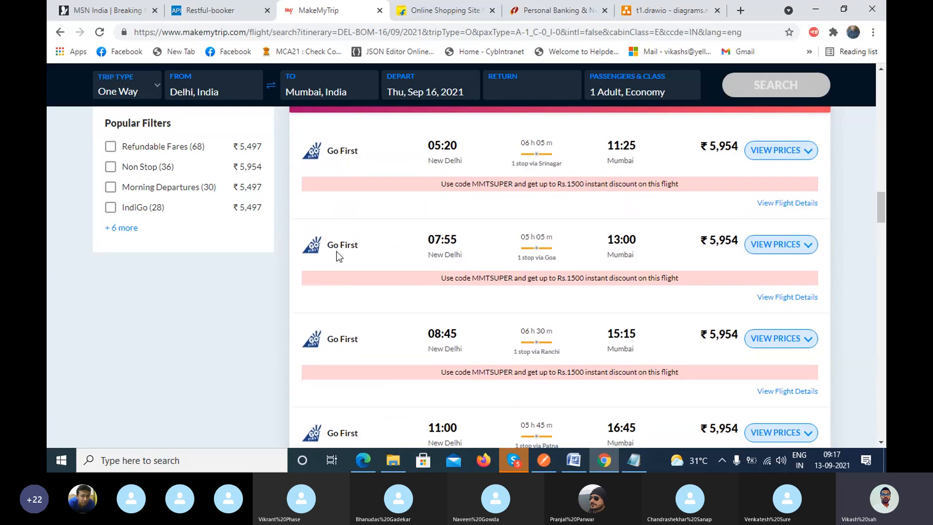
{"action": "left_click_drag", "start_coordinate": [333, 245], "coordinate": [359, 249]}
{"action": "scroll", "coordinate": [359, 284], "scroll_direction": "down", "scroll_amount": 9}
{"action": "scroll", "coordinate": [360, 302], "scroll_direction": "down", "scroll_amount": 2}
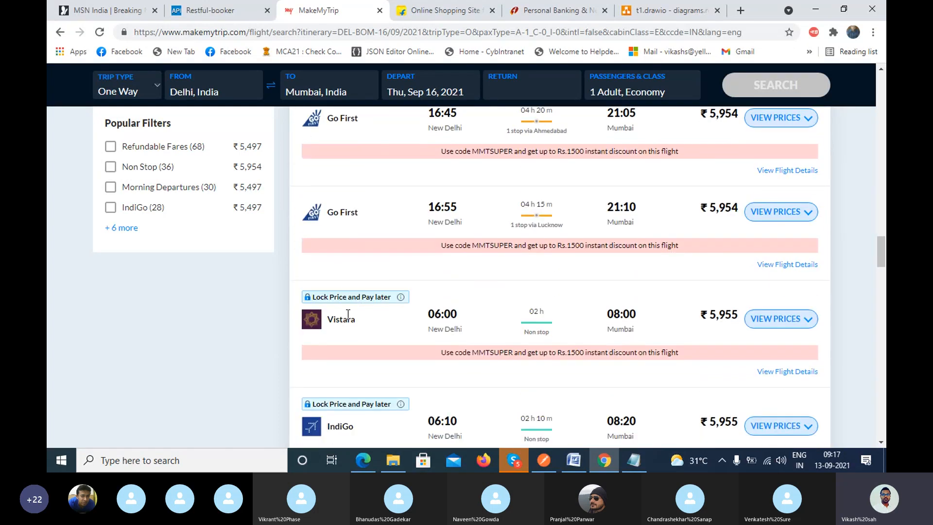
{"action": "scroll", "coordinate": [399, 369], "scroll_direction": "down", "scroll_amount": 5}
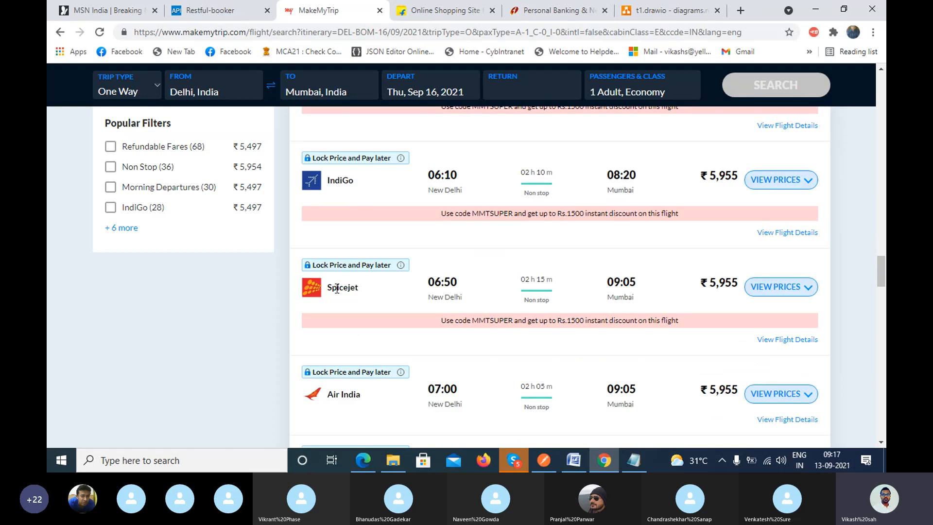
{"action": "scroll", "coordinate": [542, 330], "scroll_direction": "up", "scroll_amount": 20}
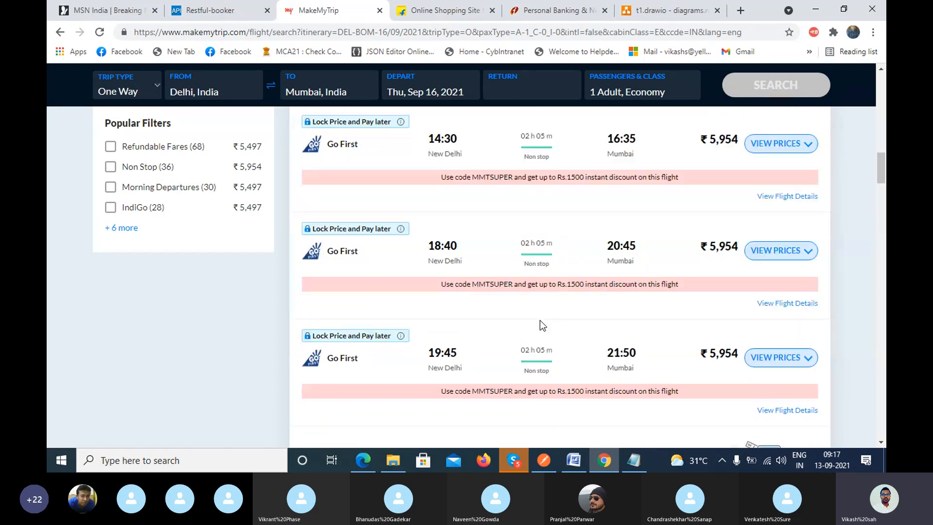
{"action": "scroll", "coordinate": [496, 246], "scroll_direction": "up", "scroll_amount": 4}
{"action": "scroll", "coordinate": [497, 250], "scroll_direction": "up", "scroll_amount": 4}
{"action": "scroll", "coordinate": [496, 256], "scroll_direction": "up", "scroll_amount": 9}
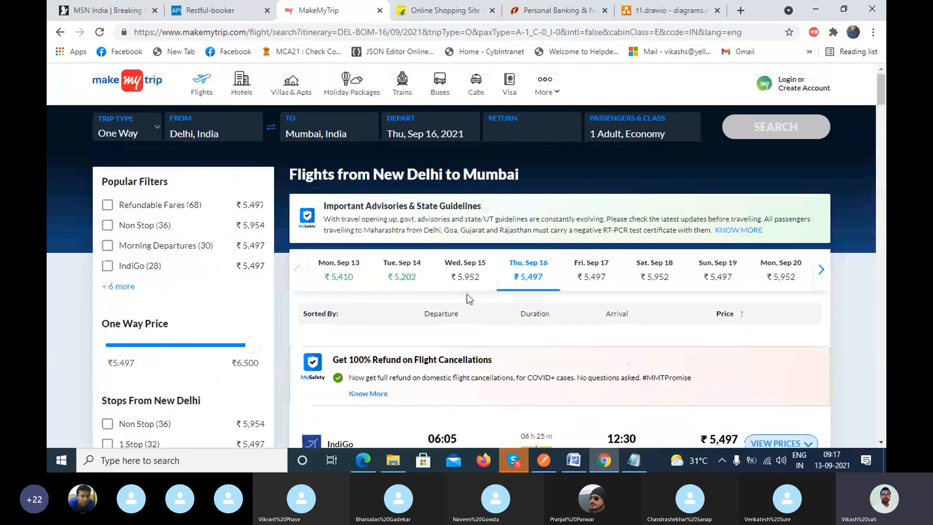
{"action": "scroll", "coordinate": [471, 288], "scroll_direction": "down", "scroll_amount": 4}
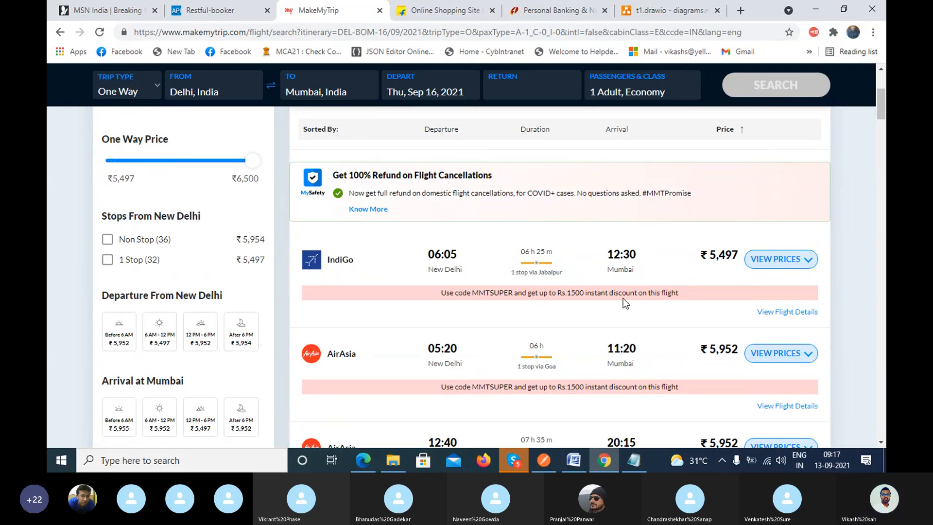
Check the Skype call window for a participant's question, then review the airlines listed in the flight results.
{"action": "left_click", "coordinate": [525, 462]}
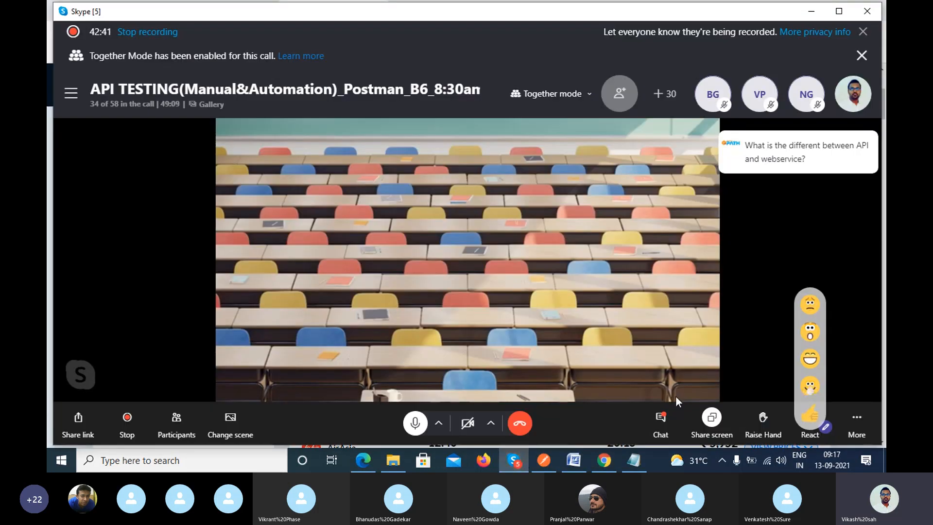
{"action": "left_click", "coordinate": [811, 10]}
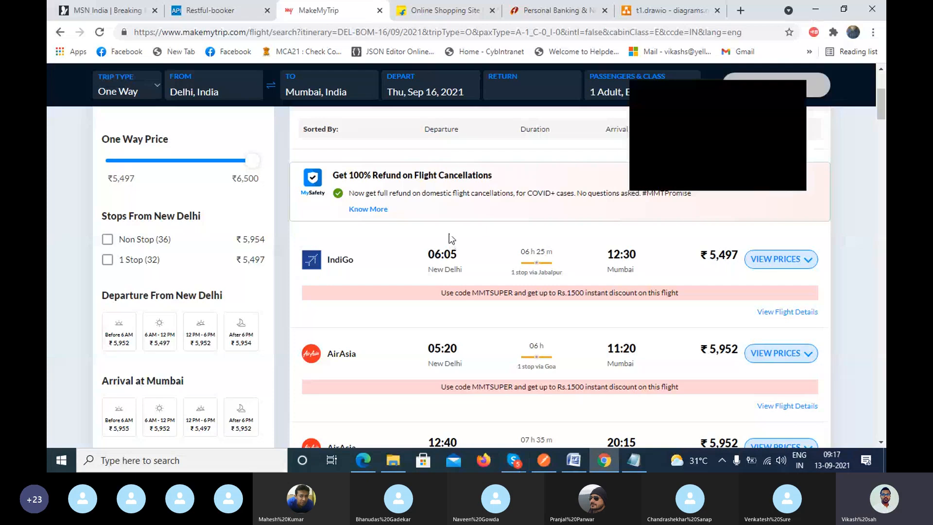
{"action": "mouse_move", "coordinate": [537, 359]}
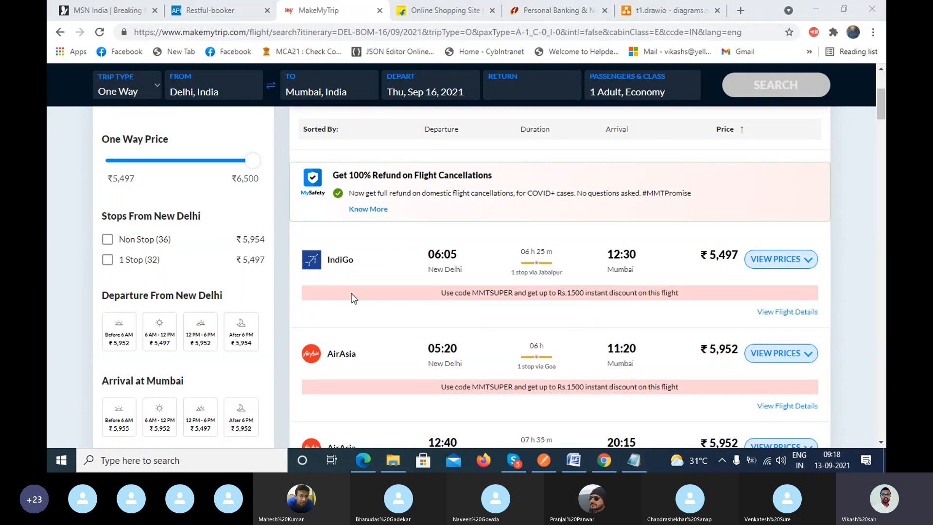
{"action": "scroll", "coordinate": [353, 297], "scroll_direction": "down", "scroll_amount": 10}
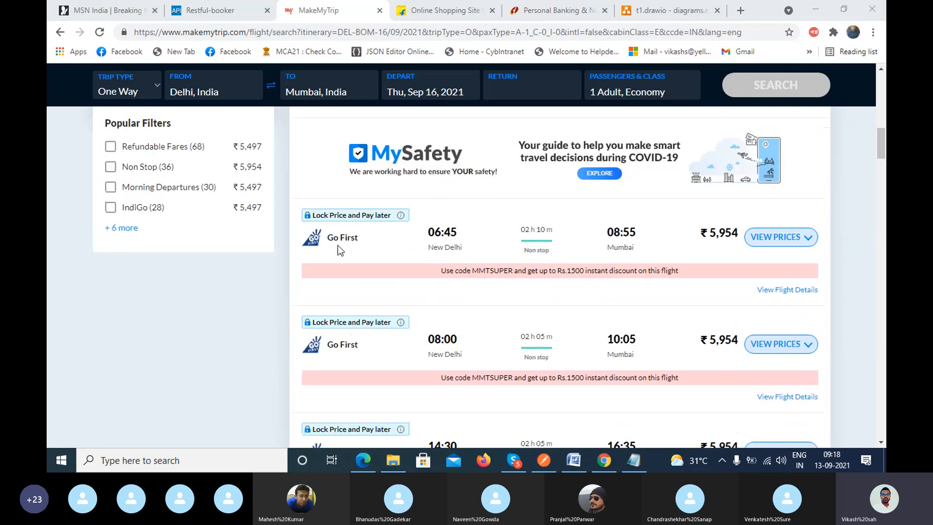
{"action": "scroll", "coordinate": [361, 349], "scroll_direction": "down", "scroll_amount": 12}
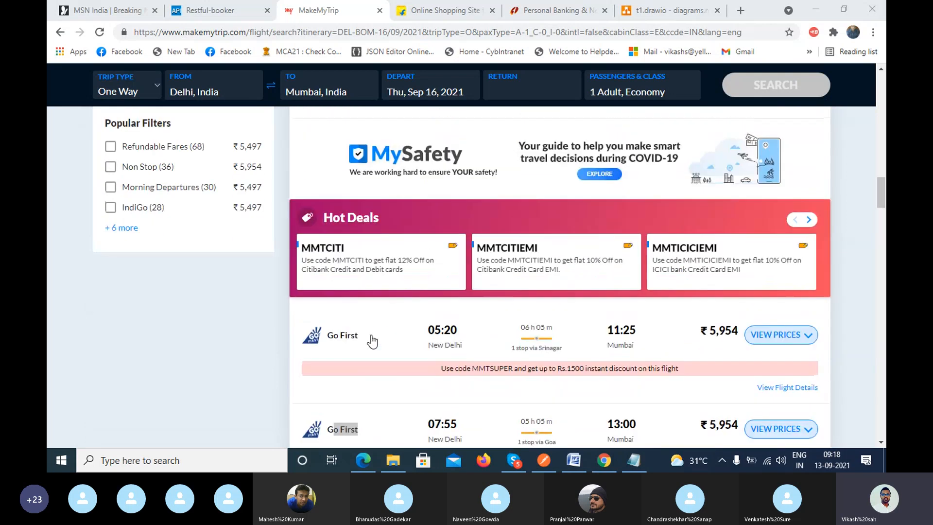
{"action": "scroll", "coordinate": [424, 348], "scroll_direction": "down", "scroll_amount": 7}
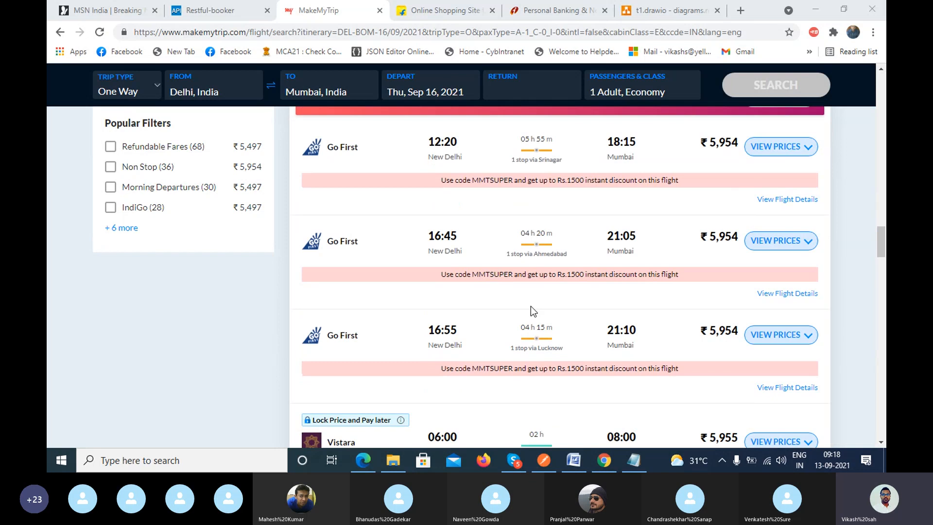
Return to the t1.drawio diagram, add a second page and place a square on it.
{"action": "left_click", "coordinate": [654, 16]}
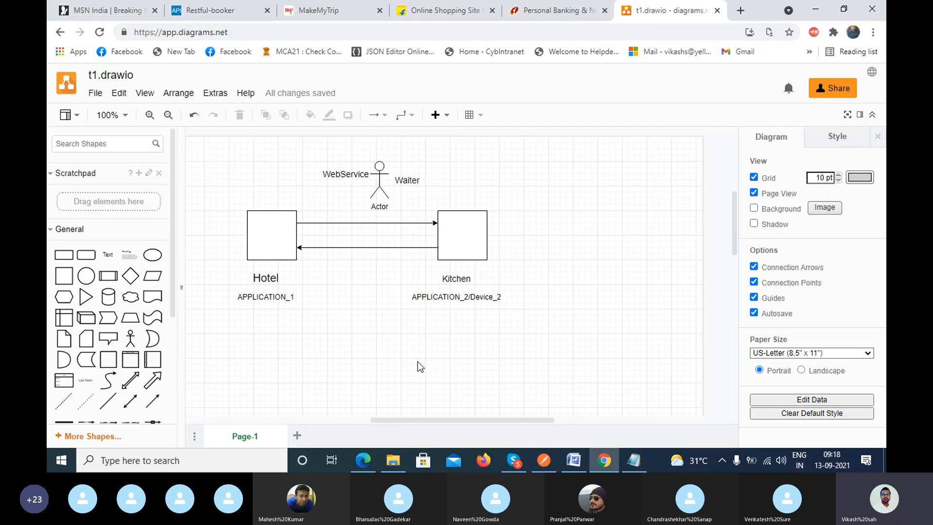
{"action": "left_click", "coordinate": [298, 435]}
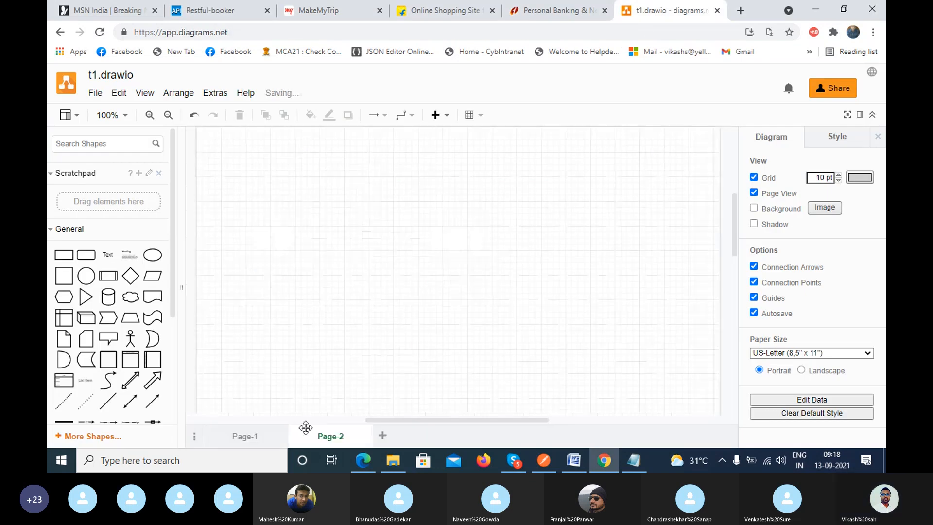
{"action": "left_click", "coordinate": [72, 278]}
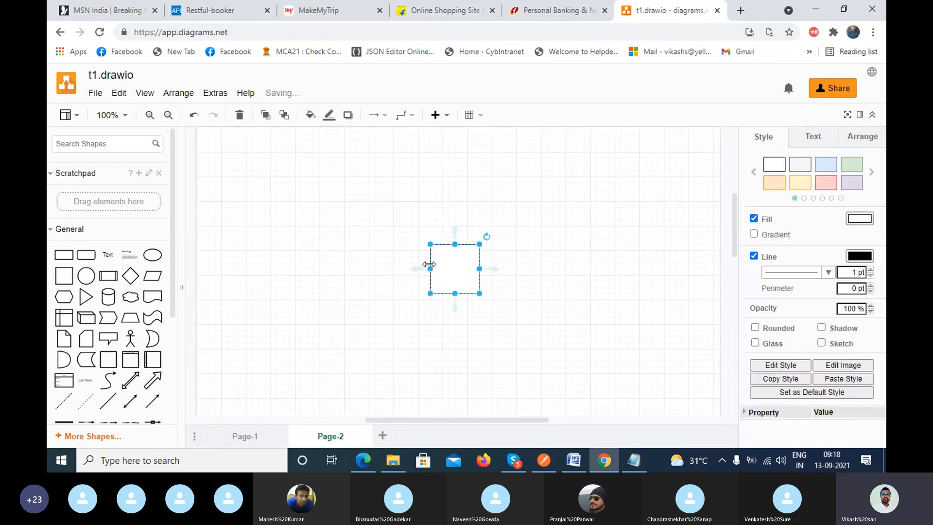
Enlarge the square in the middle of the page and label it "MakeMyTrip".
{"action": "left_click_drag", "start_coordinate": [427, 262], "coordinate": [403, 233]}
{"action": "double_click", "coordinate": [431, 258]}
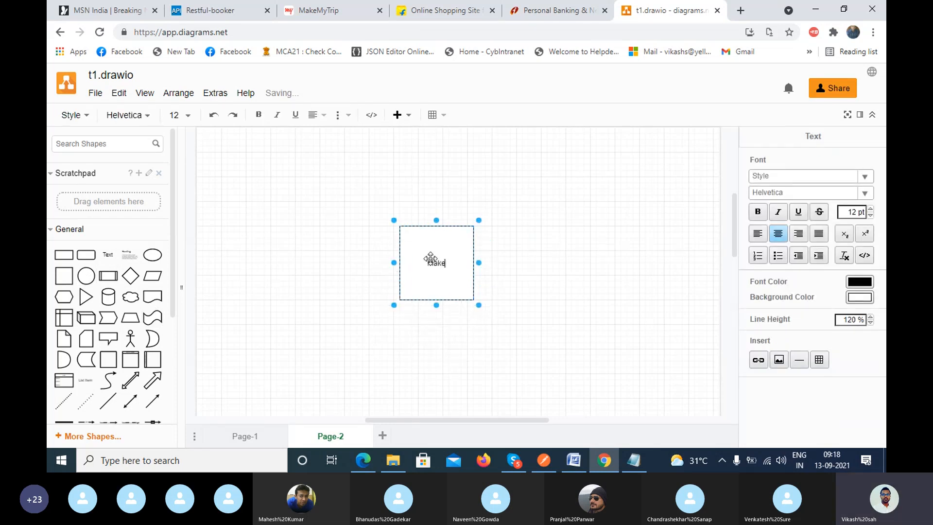
{"action": "type", "text": "MakeMyTrip"}
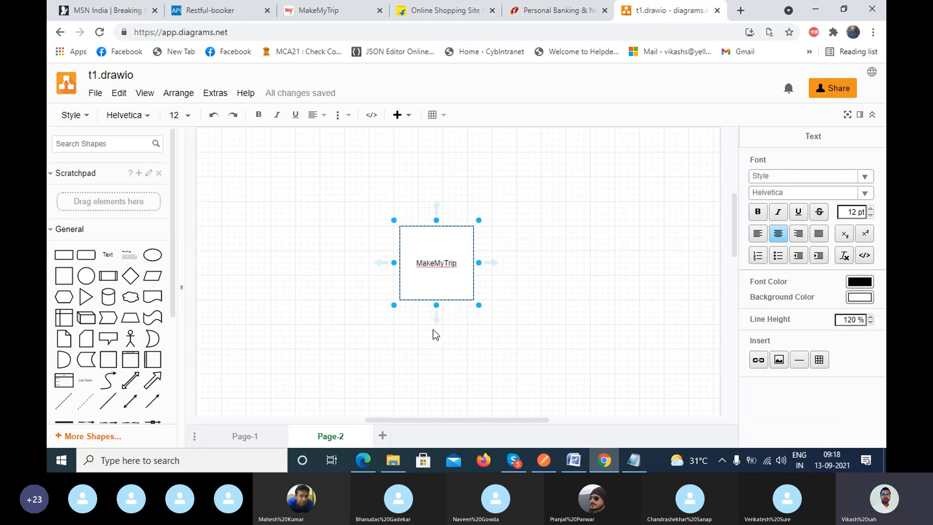
{"action": "left_click", "coordinate": [416, 341]}
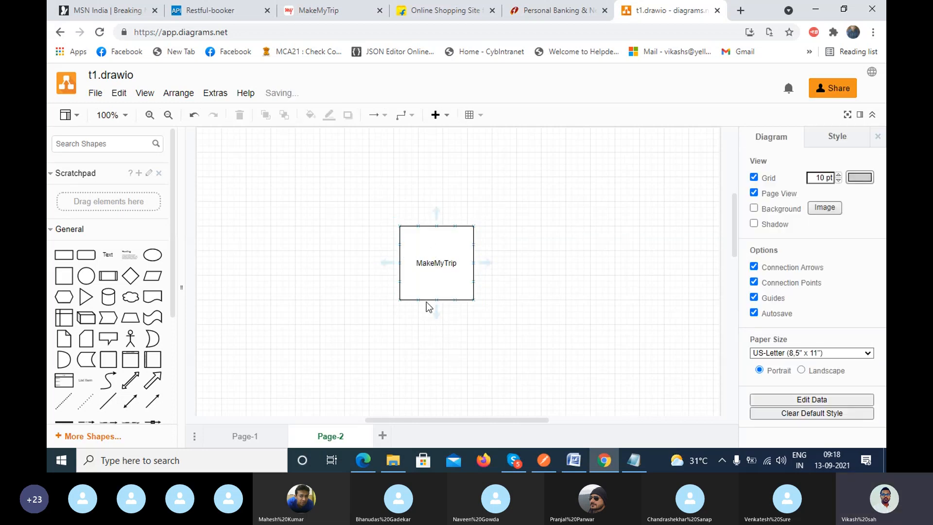
Add four ellipses around the MakeMyTrip square: upper left, upper right, lower left and lower right of it.
{"action": "left_click", "coordinate": [152, 257]}
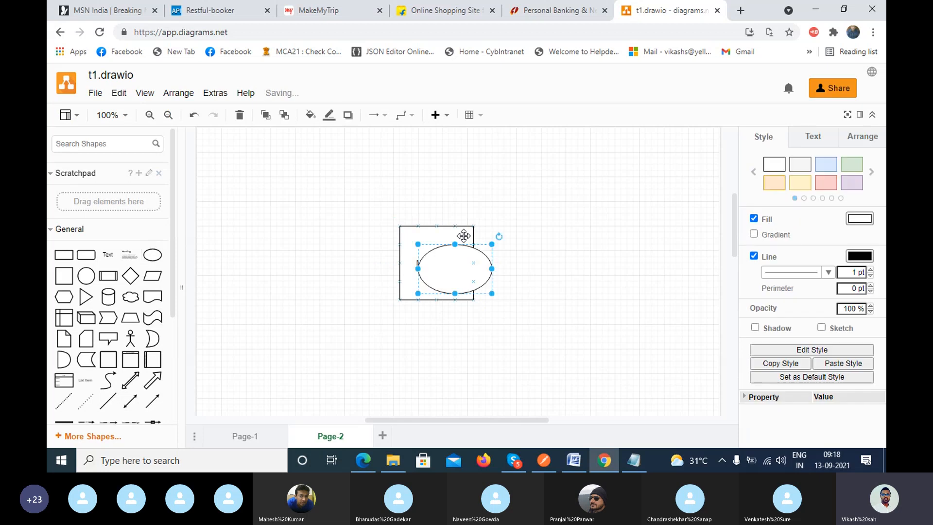
{"action": "left_click_drag", "start_coordinate": [450, 267], "coordinate": [291, 179]}
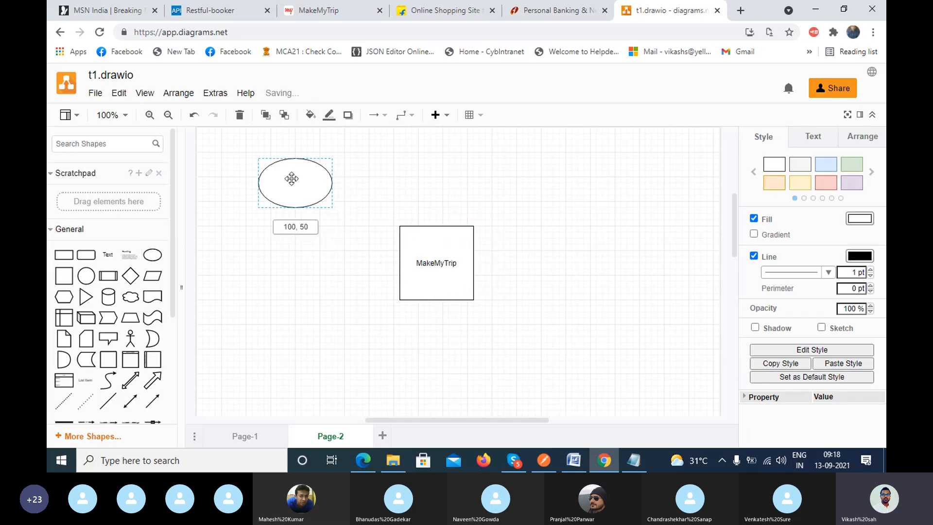
{"action": "left_click", "coordinate": [152, 254]}
{"action": "left_click_drag", "start_coordinate": [467, 279], "coordinate": [637, 208]}
{"action": "left_click", "coordinate": [152, 255]}
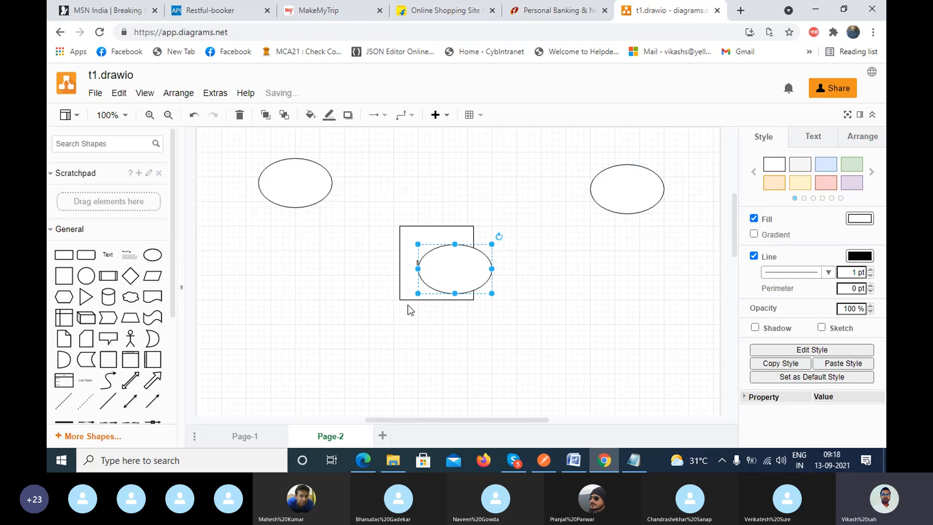
{"action": "left_click_drag", "start_coordinate": [441, 272], "coordinate": [284, 341]}
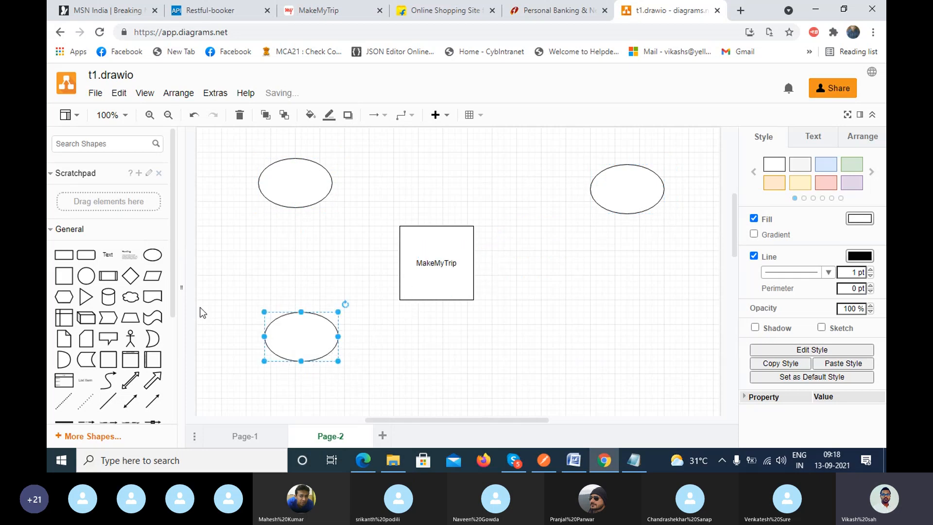
{"action": "left_click", "coordinate": [152, 254]}
{"action": "left_click_drag", "start_coordinate": [465, 272], "coordinate": [630, 330]}
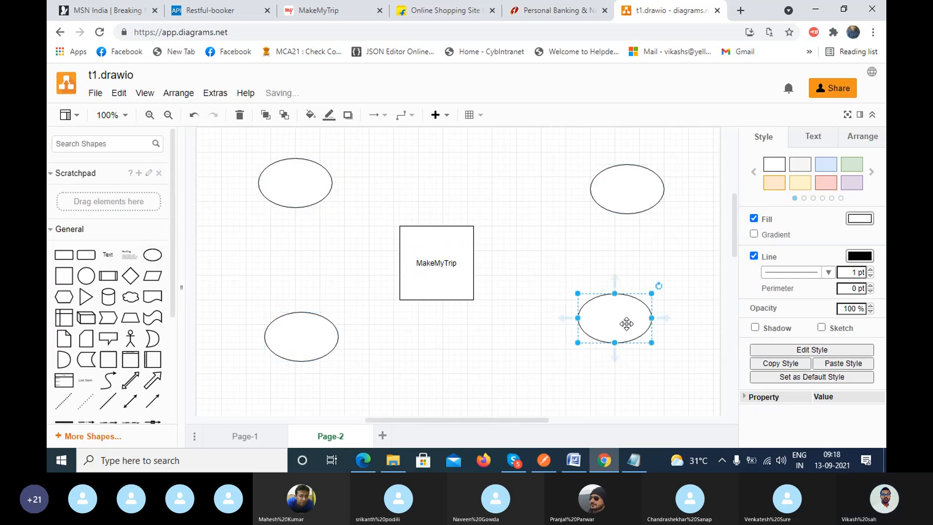